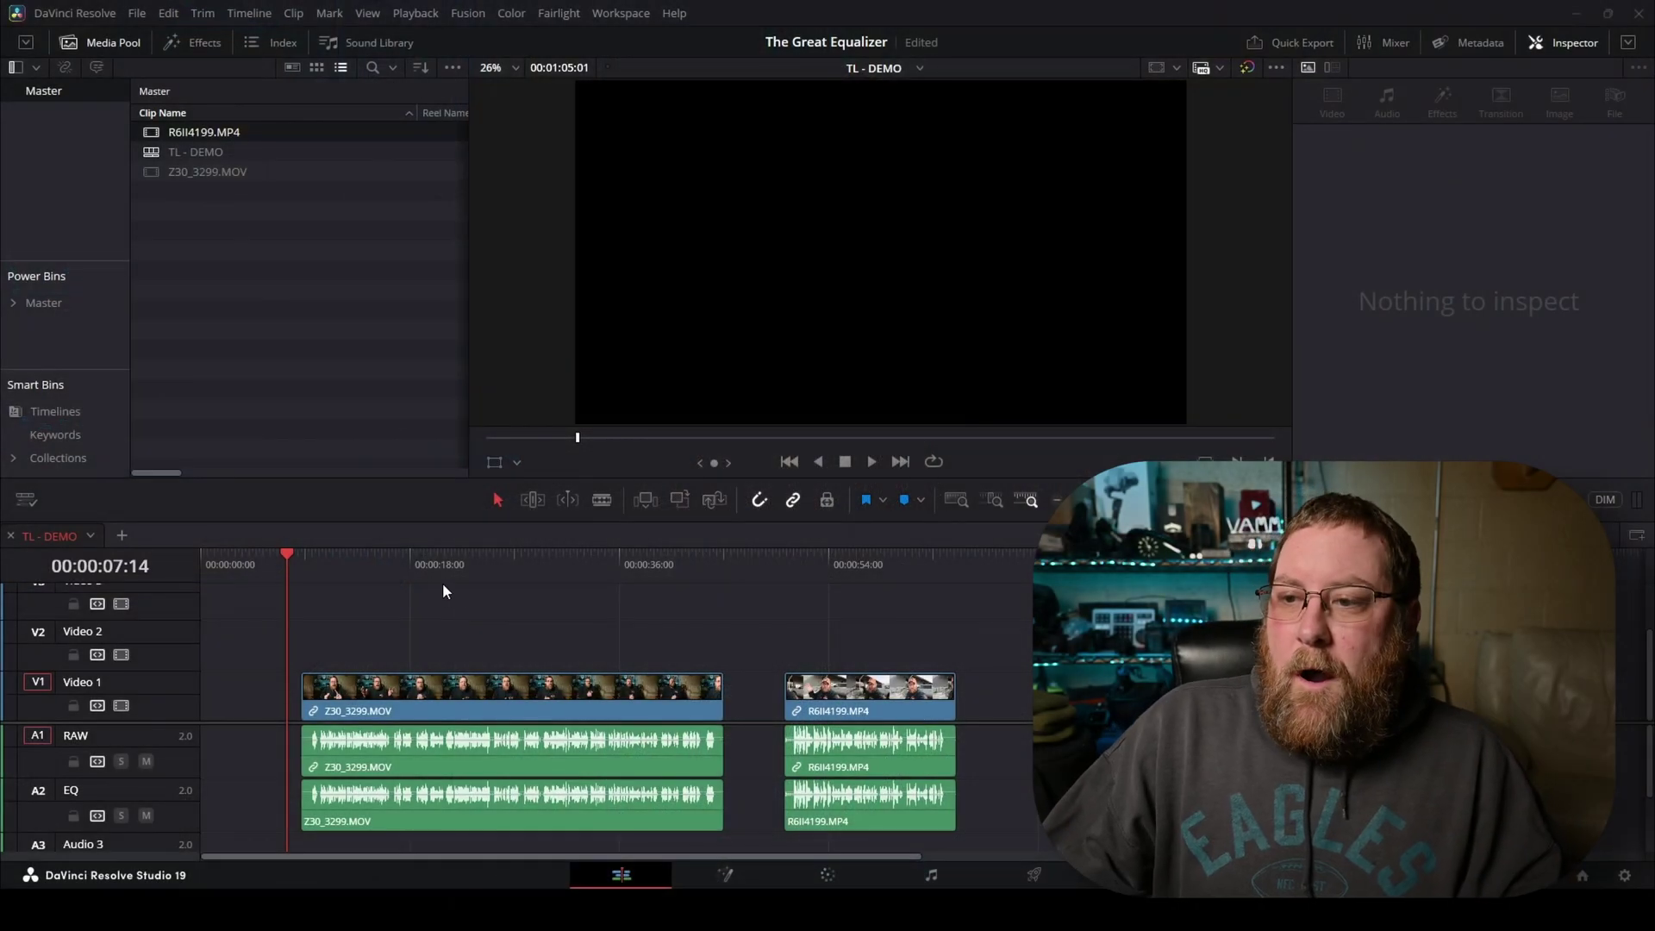
# Scrub the playhead through both clips and cancel the accidental rename of the RAW track
pyautogui.click(437, 576)
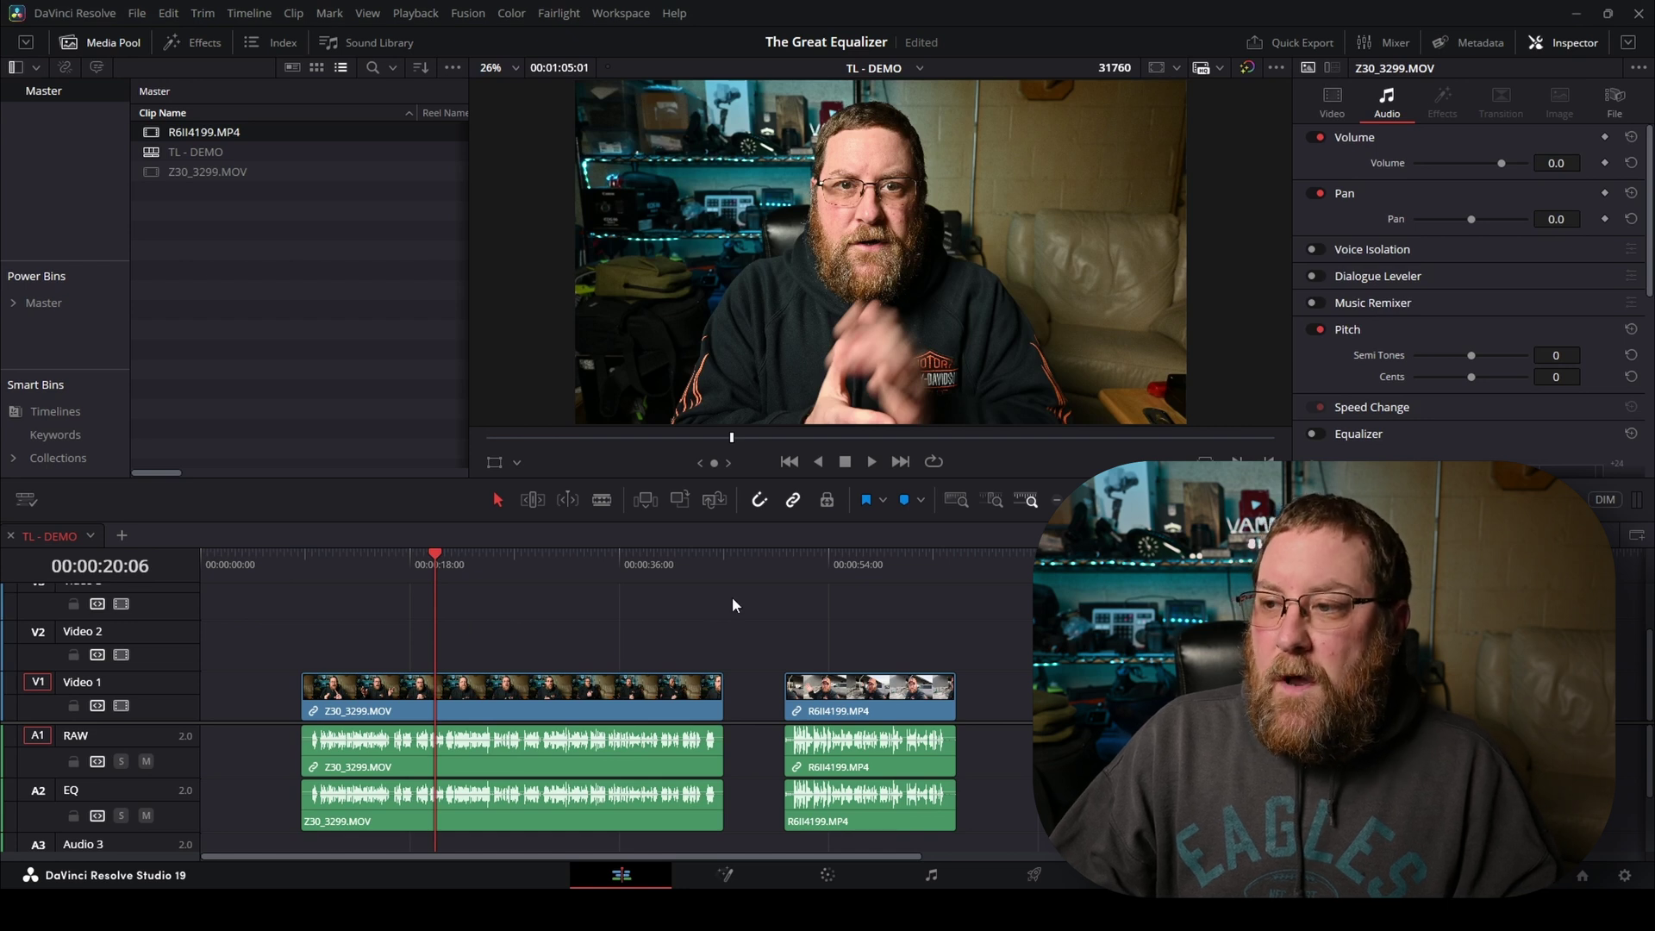
pyautogui.click(856, 573)
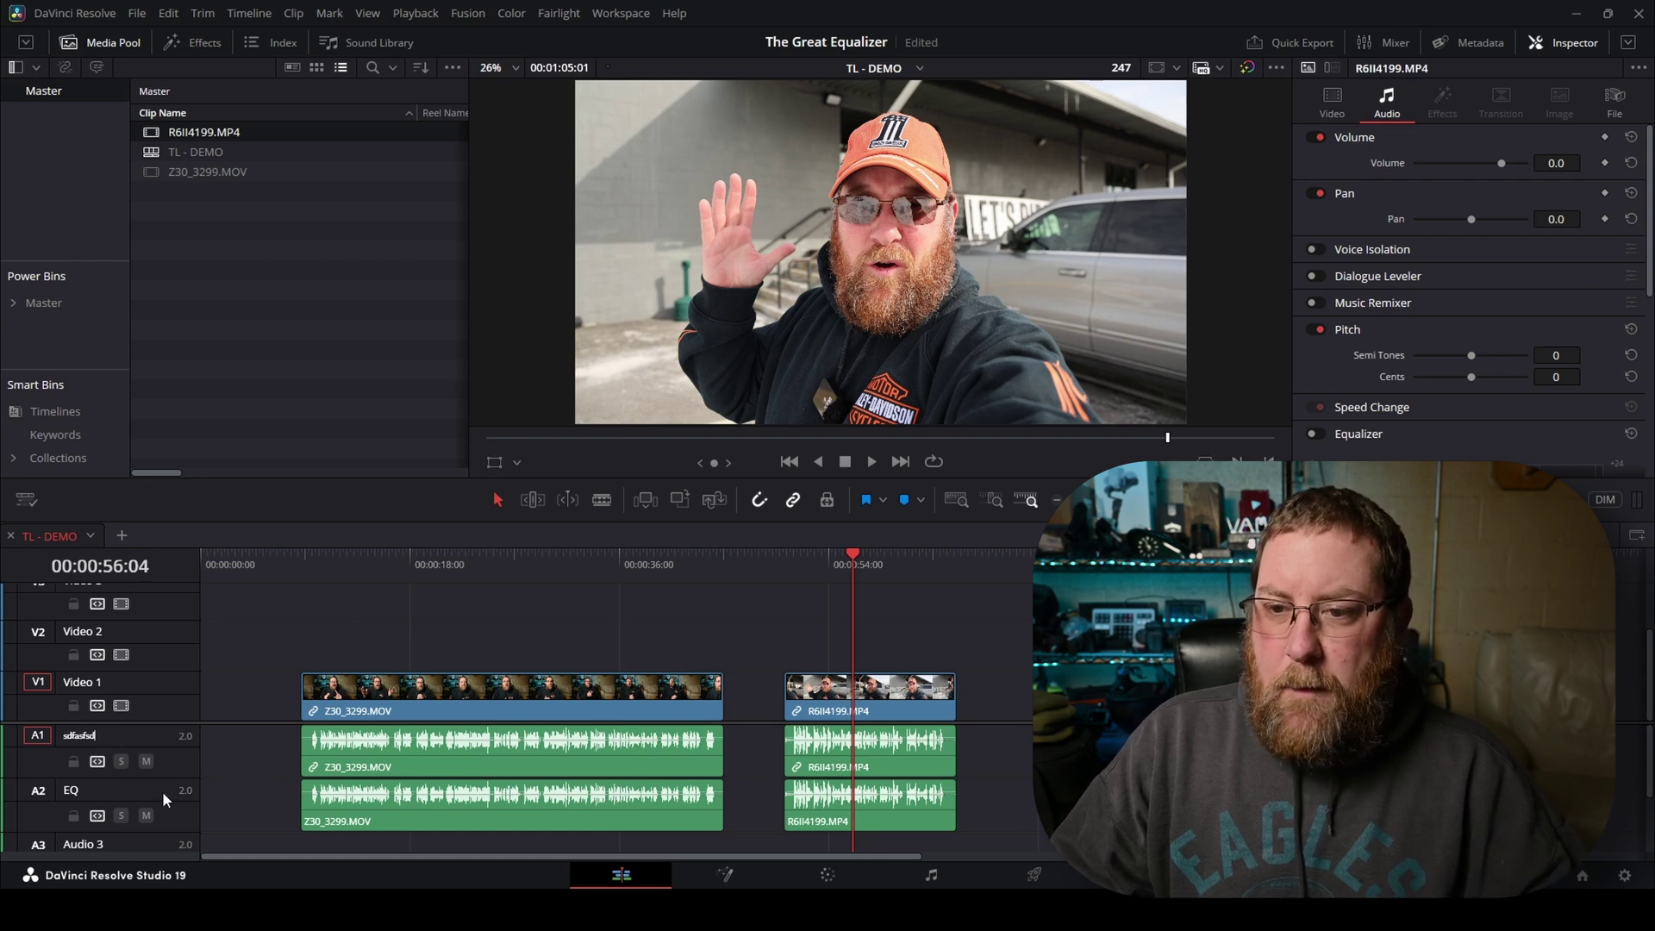
pyautogui.press('Escape')
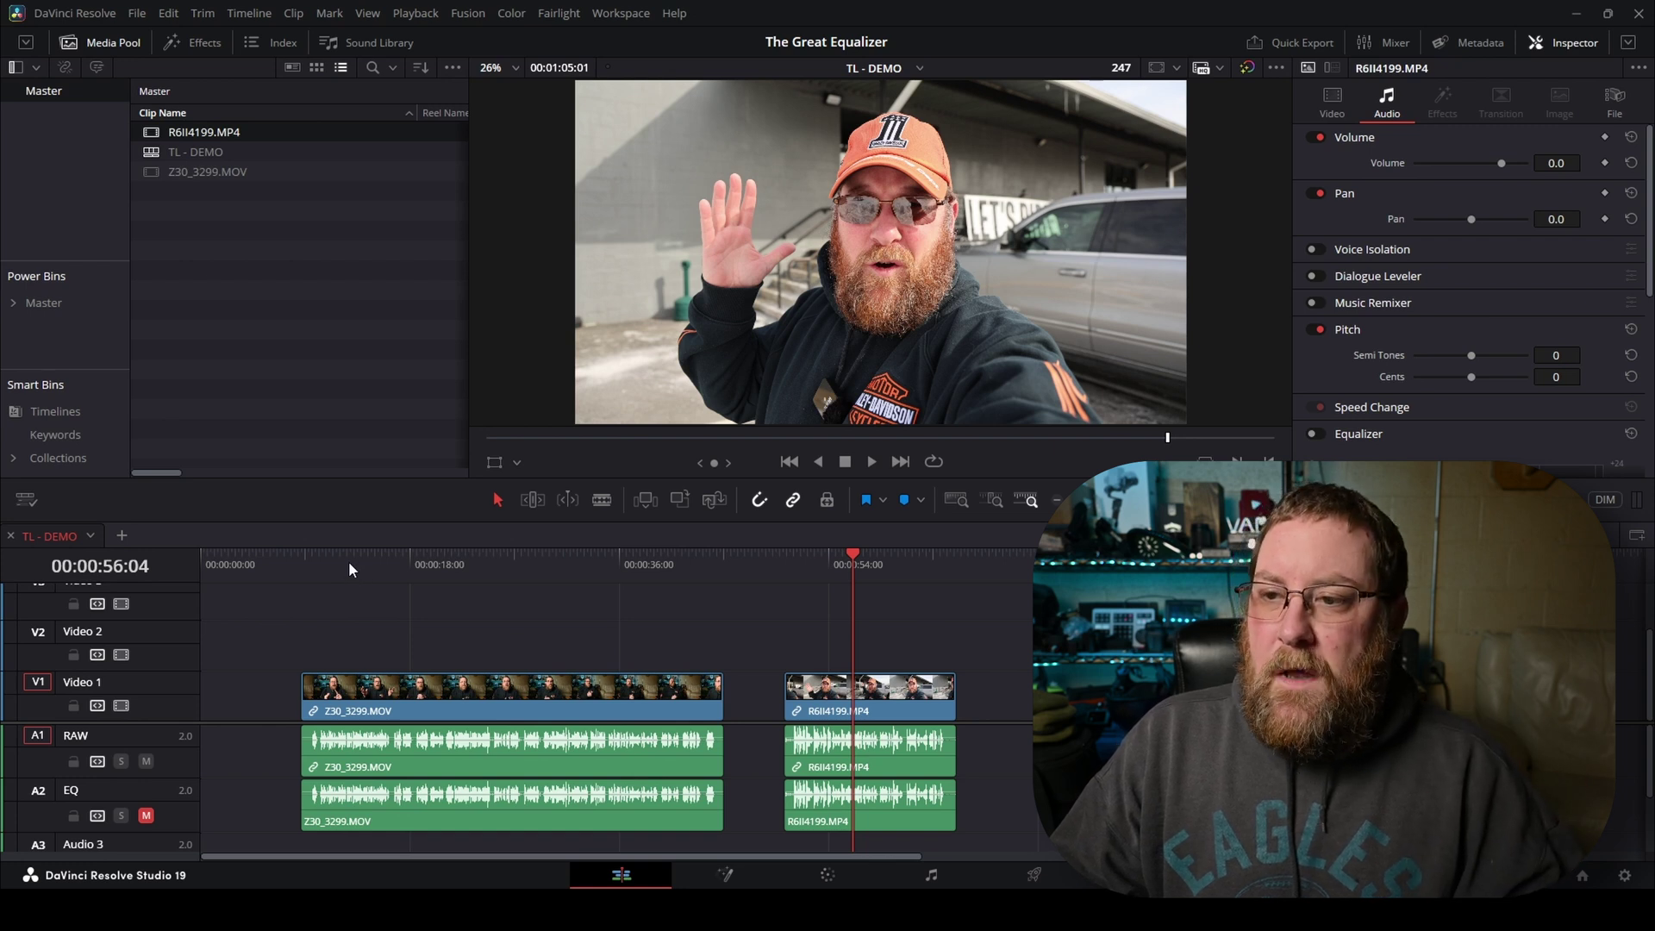
pyautogui.click(348, 561)
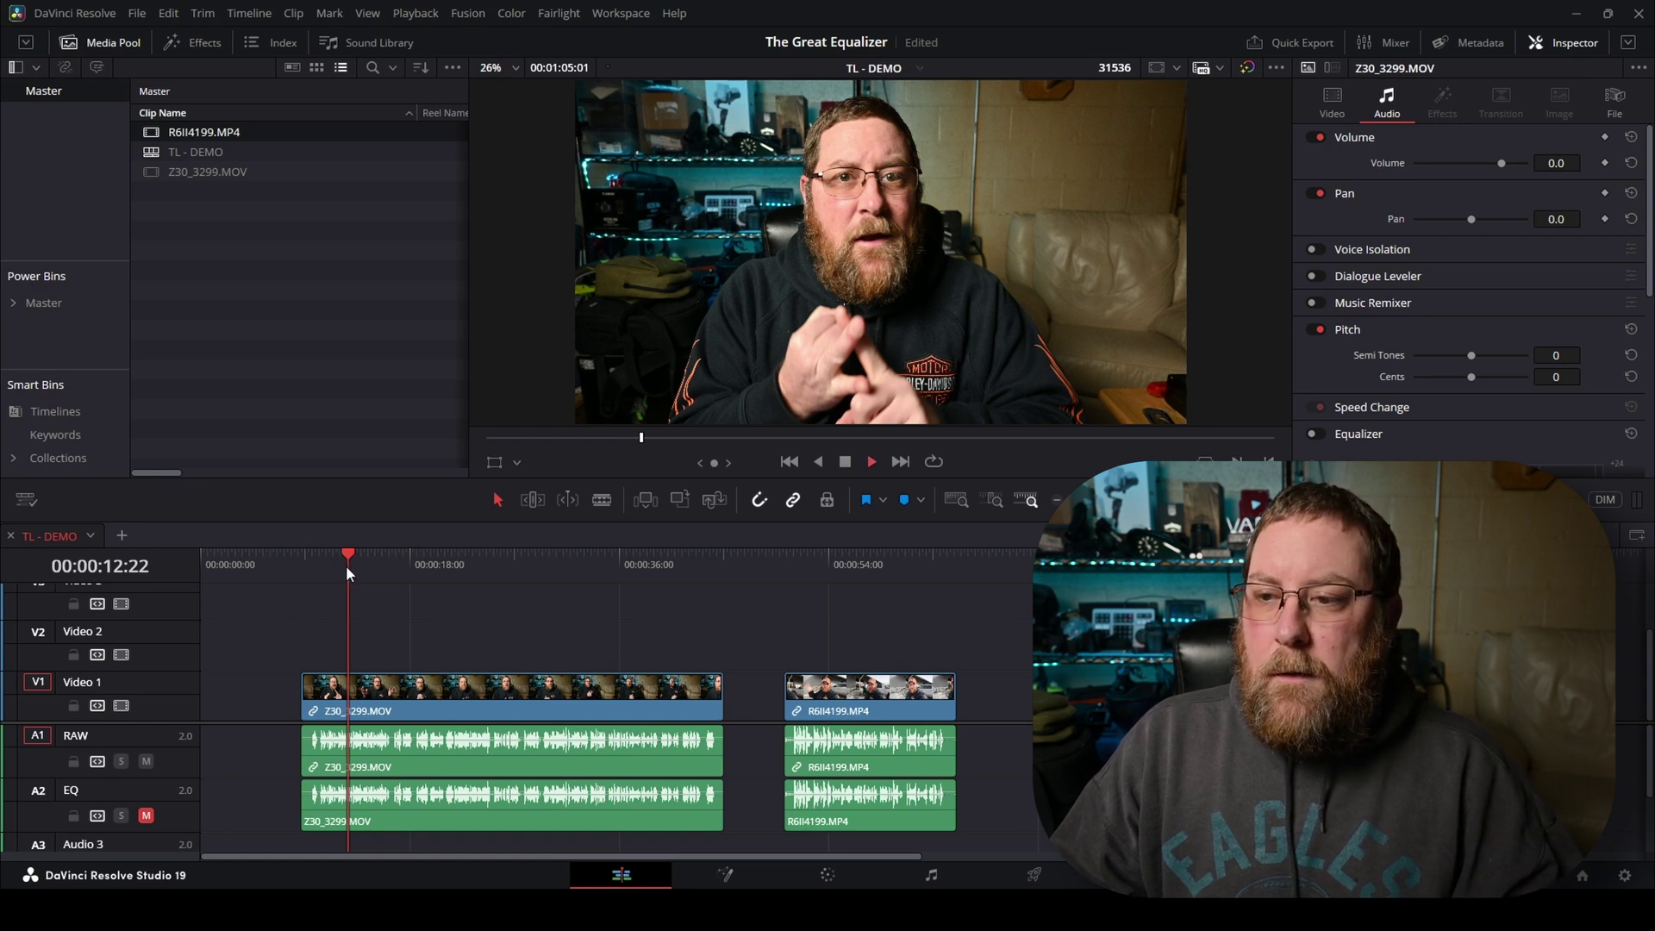
# Play back a few seconds of each clip to hear the raw audio
pyautogui.press('space')
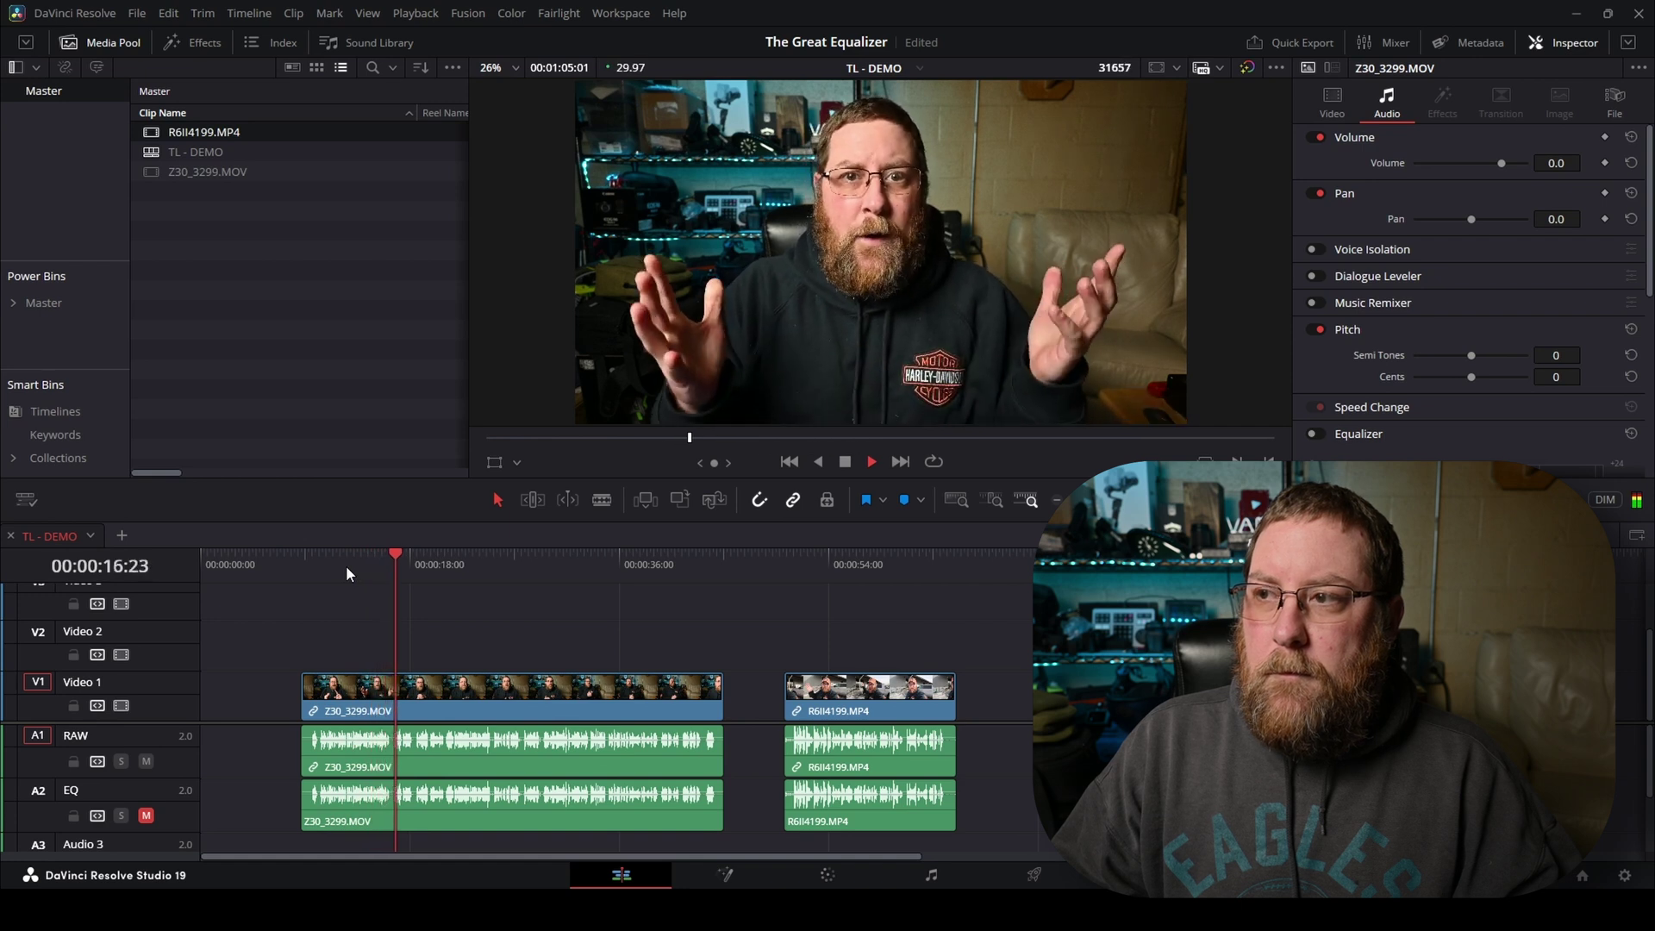
pyautogui.press('space')
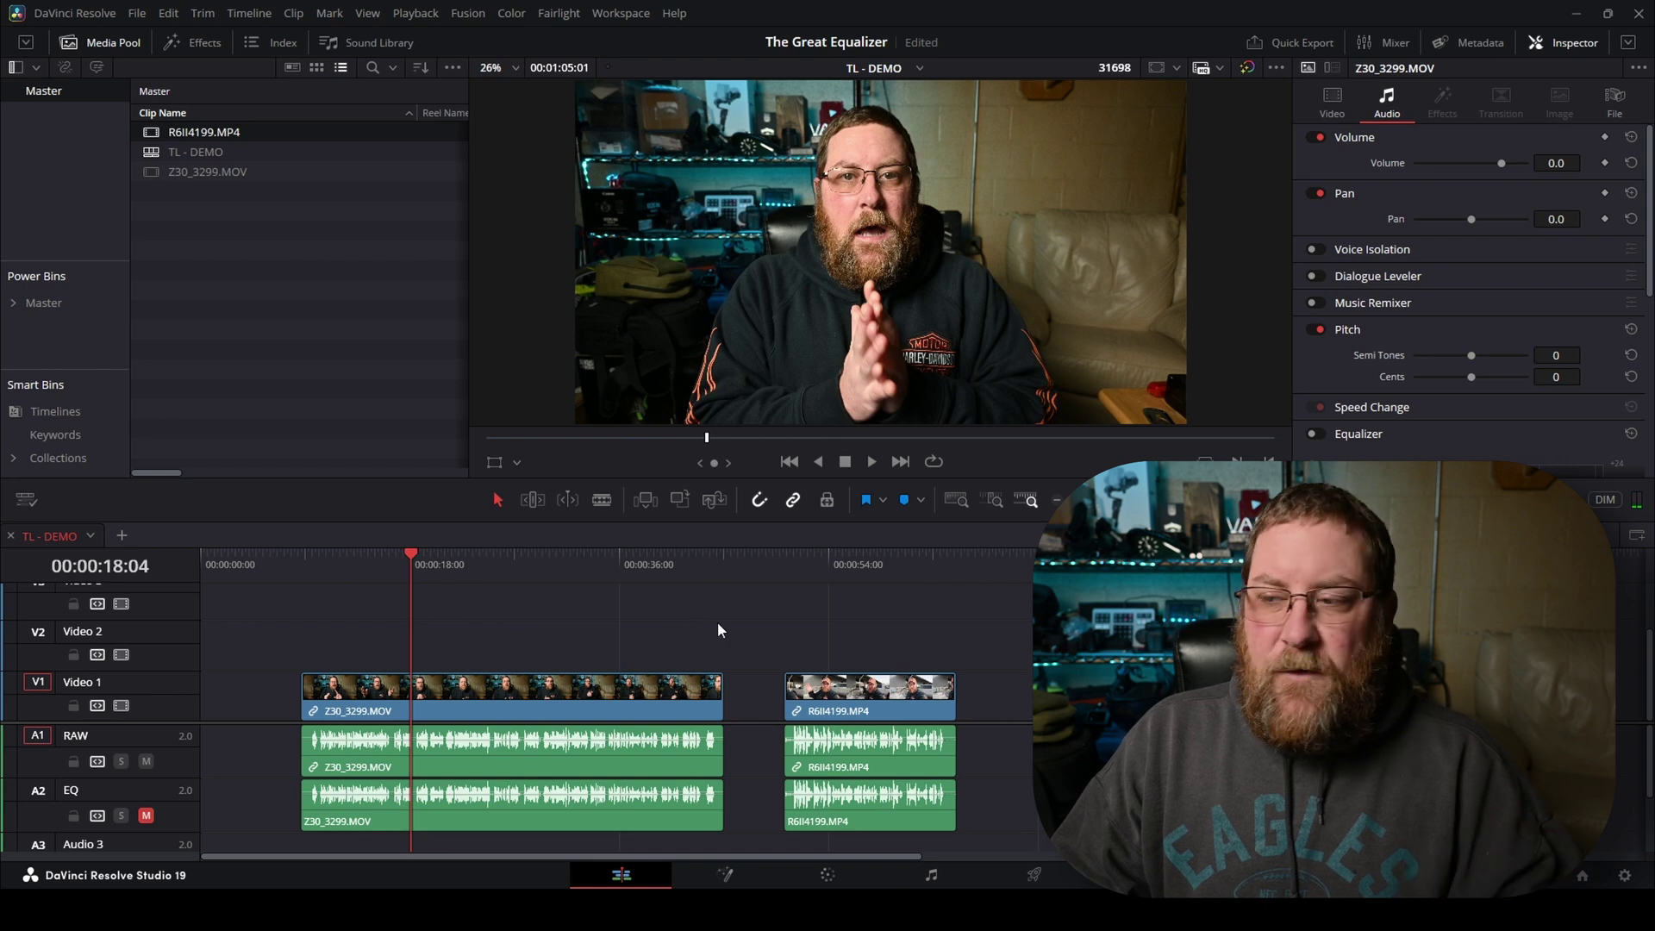
pyautogui.click(811, 558)
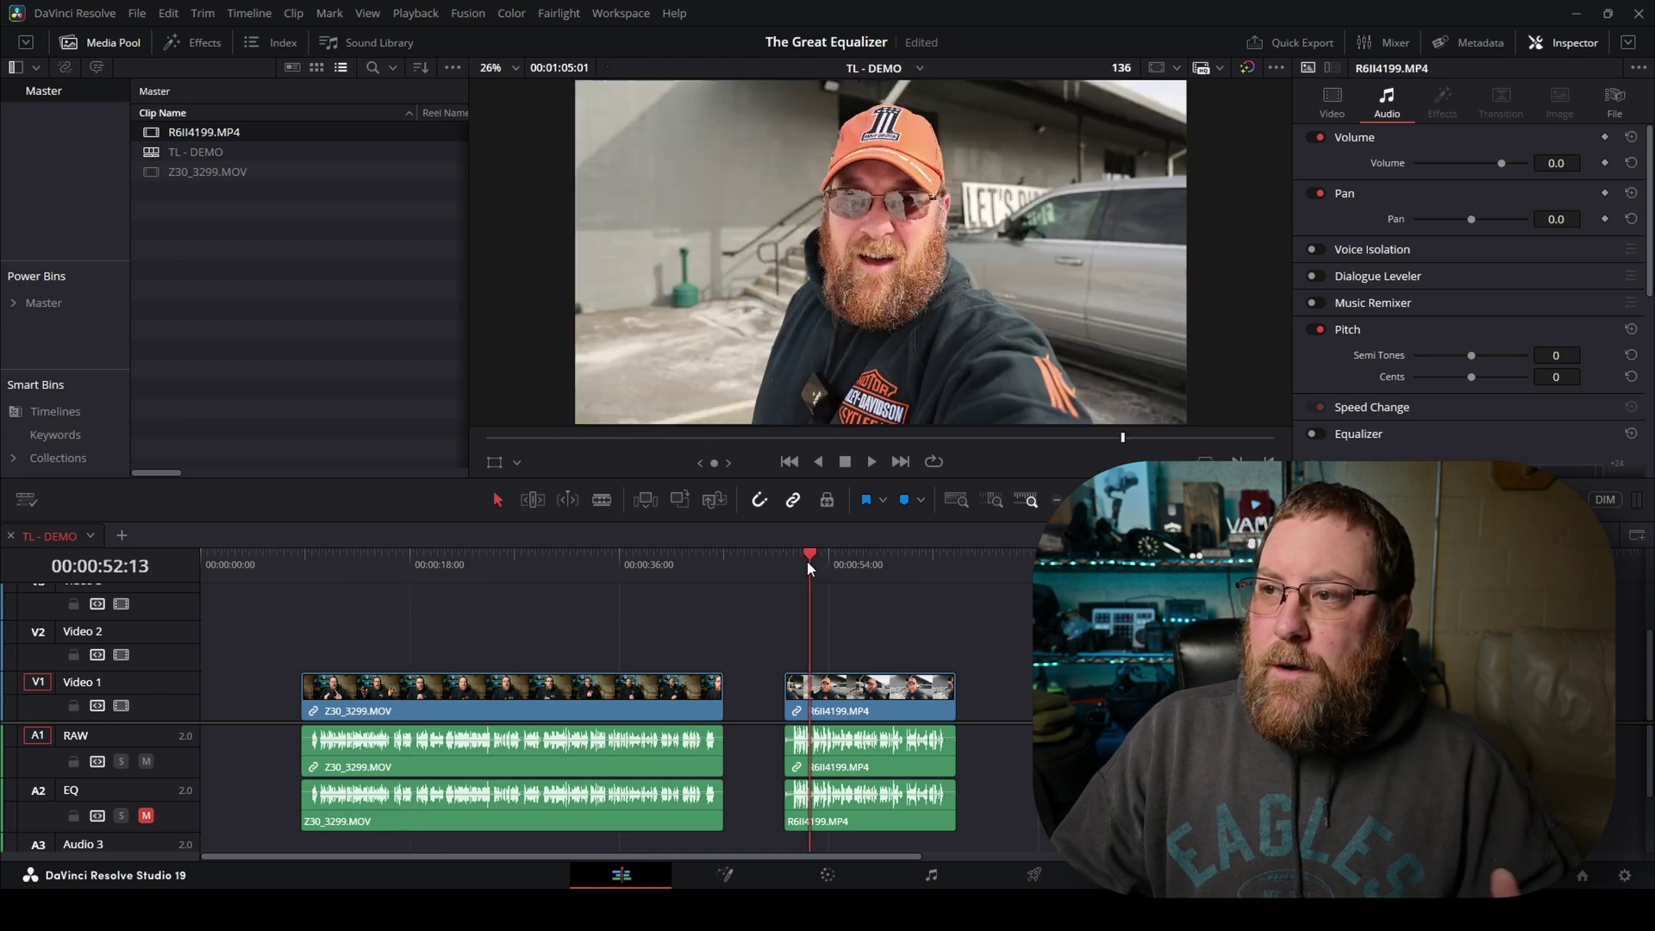
pyautogui.press('space')
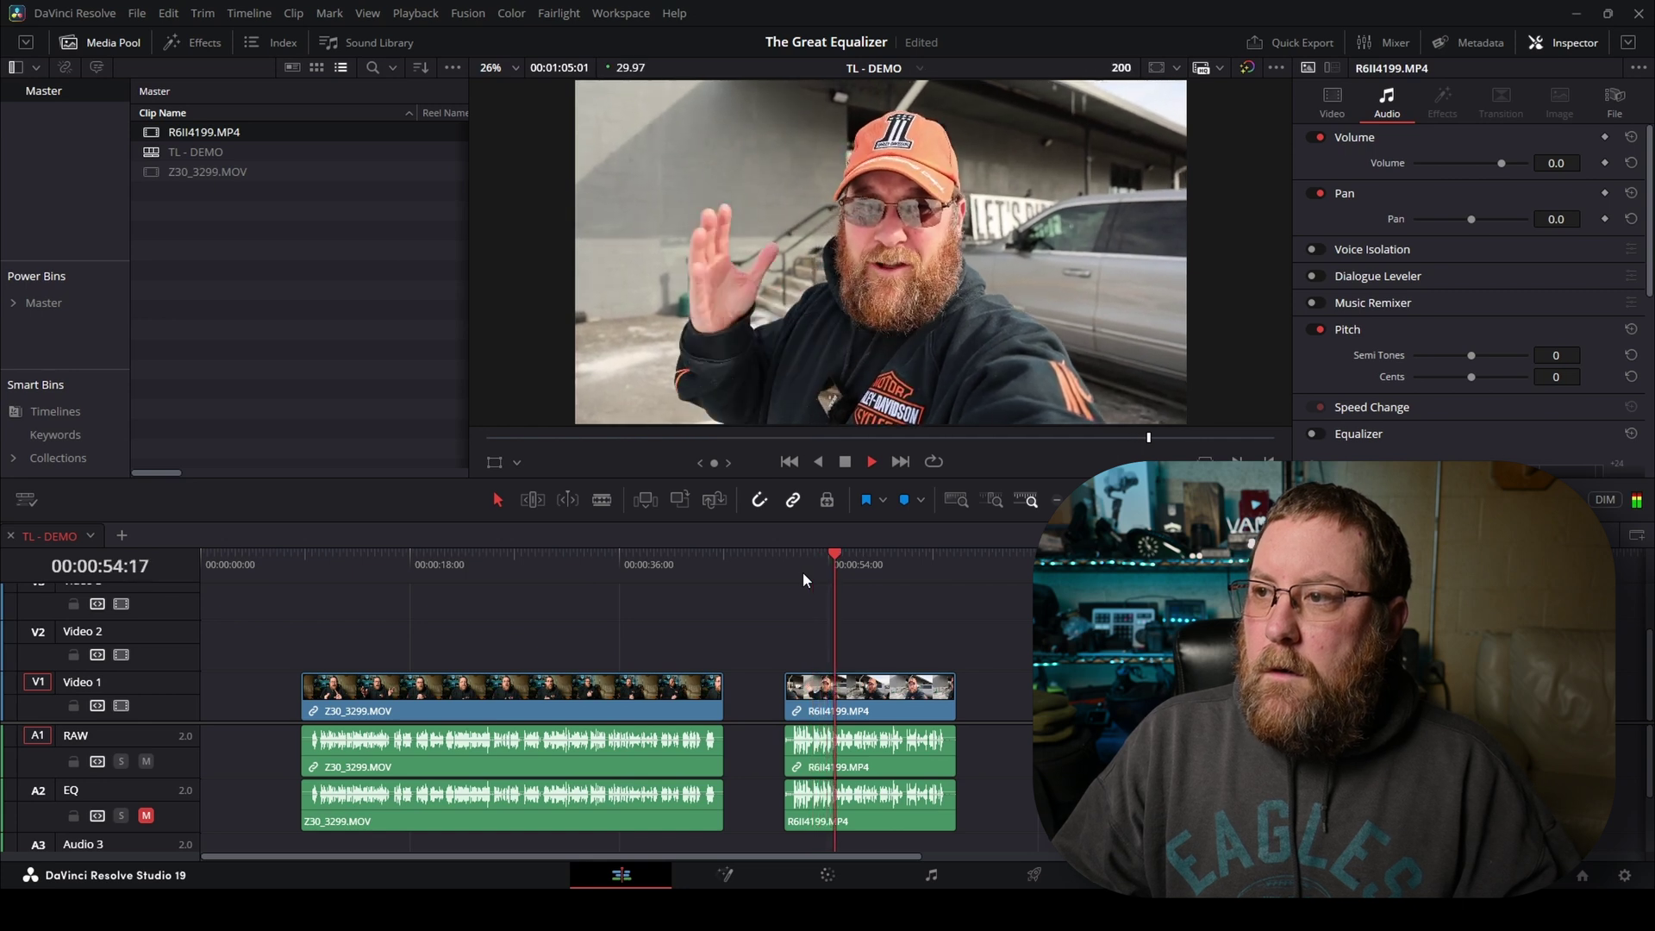
pyautogui.press('space')
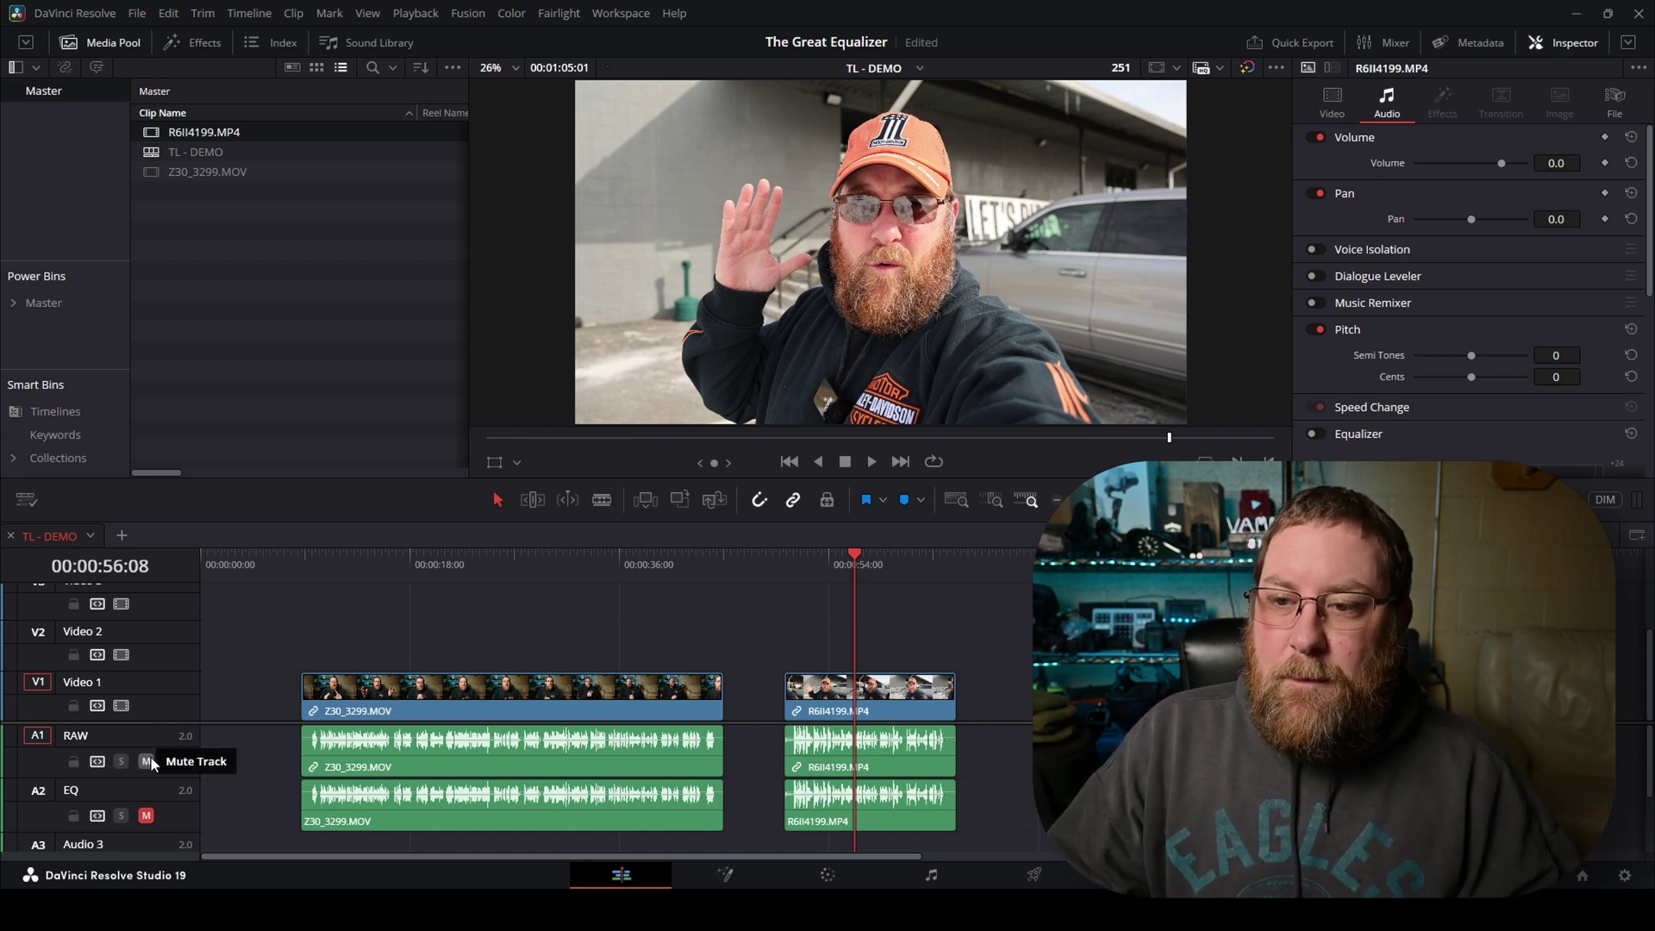
# In the Inspector's EQ track settings, not the Z30_3299.MOV clip's, enable Voice Isolation at amount 70
pyautogui.click(181, 814)
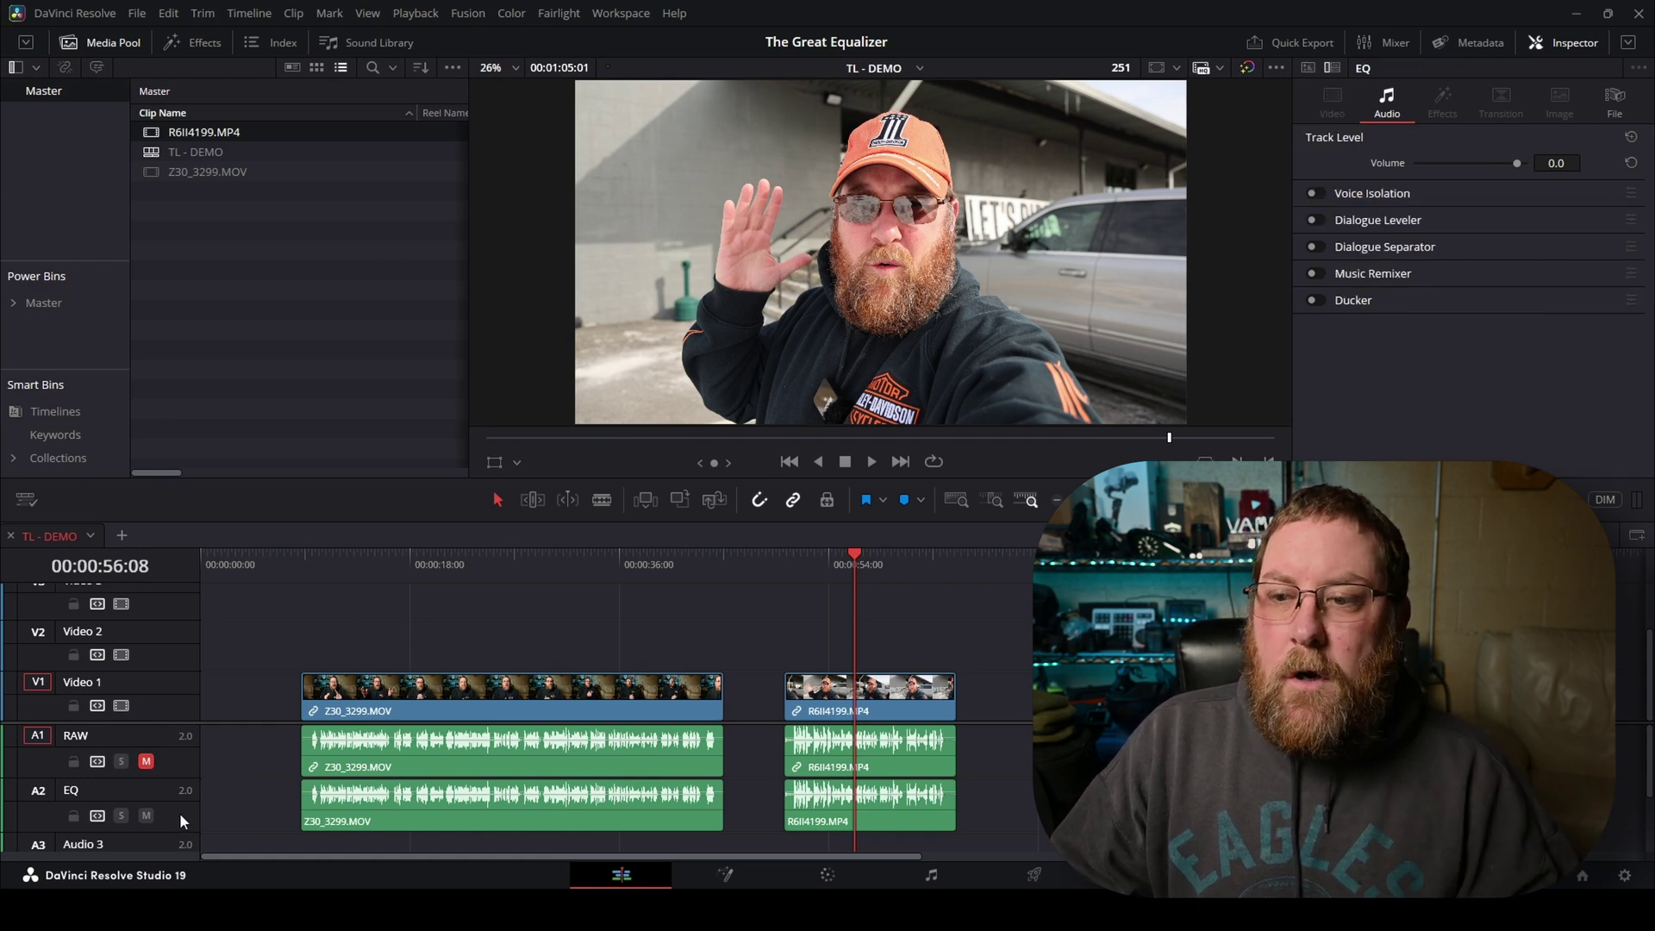
pyautogui.click(214, 784)
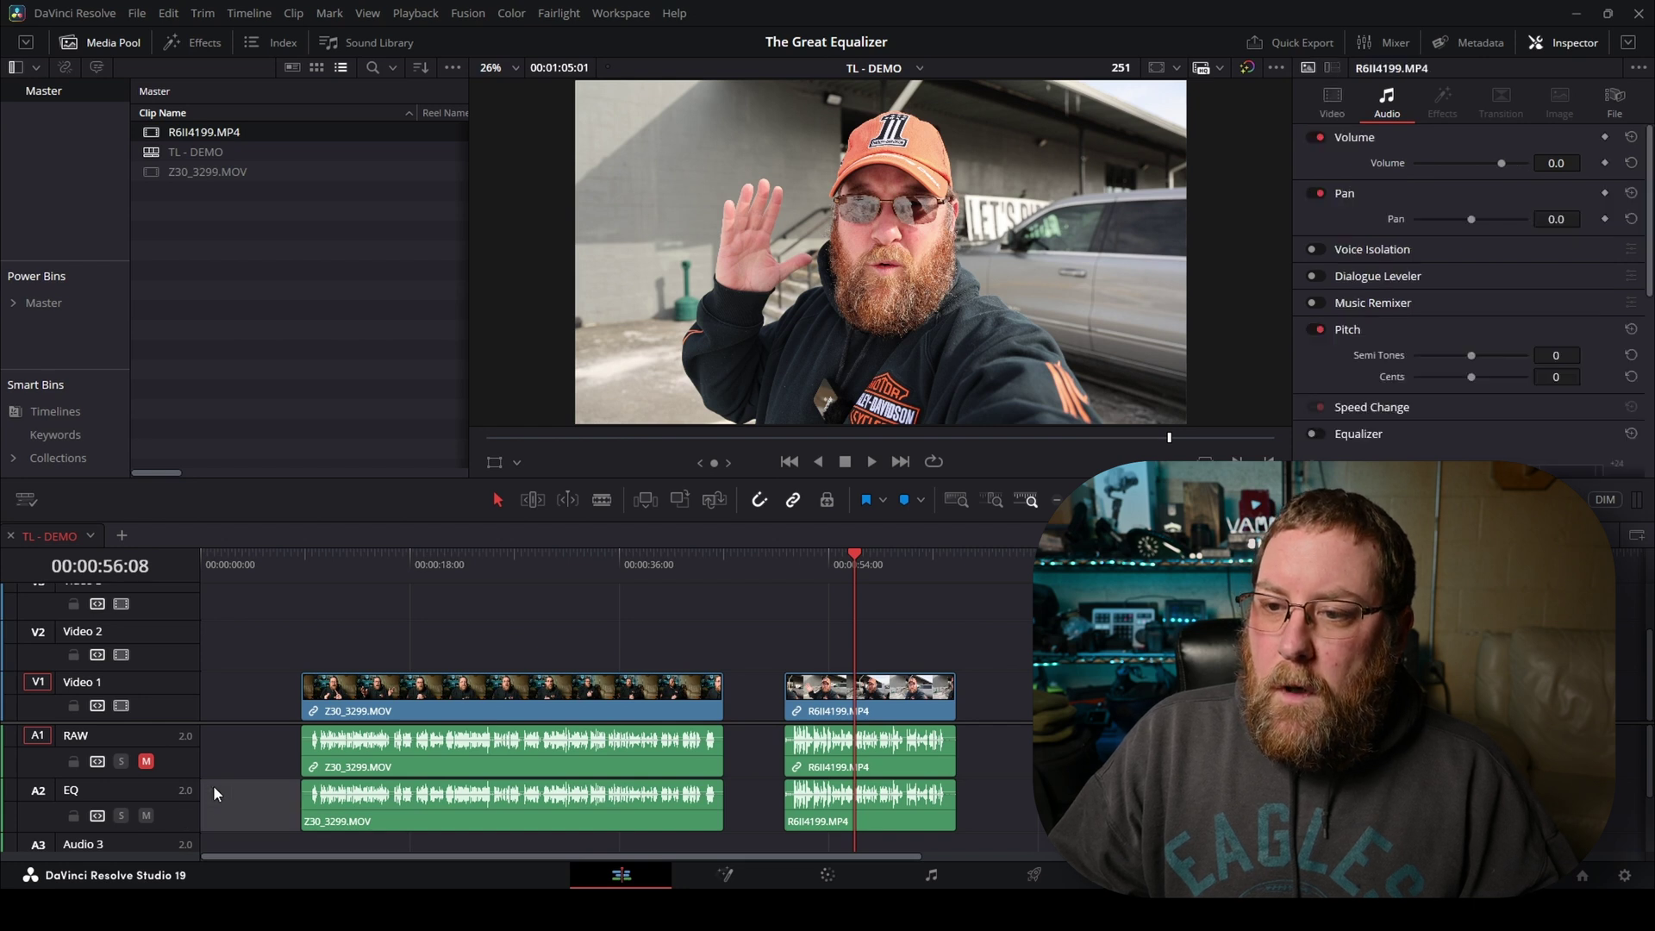
pyautogui.click(188, 810)
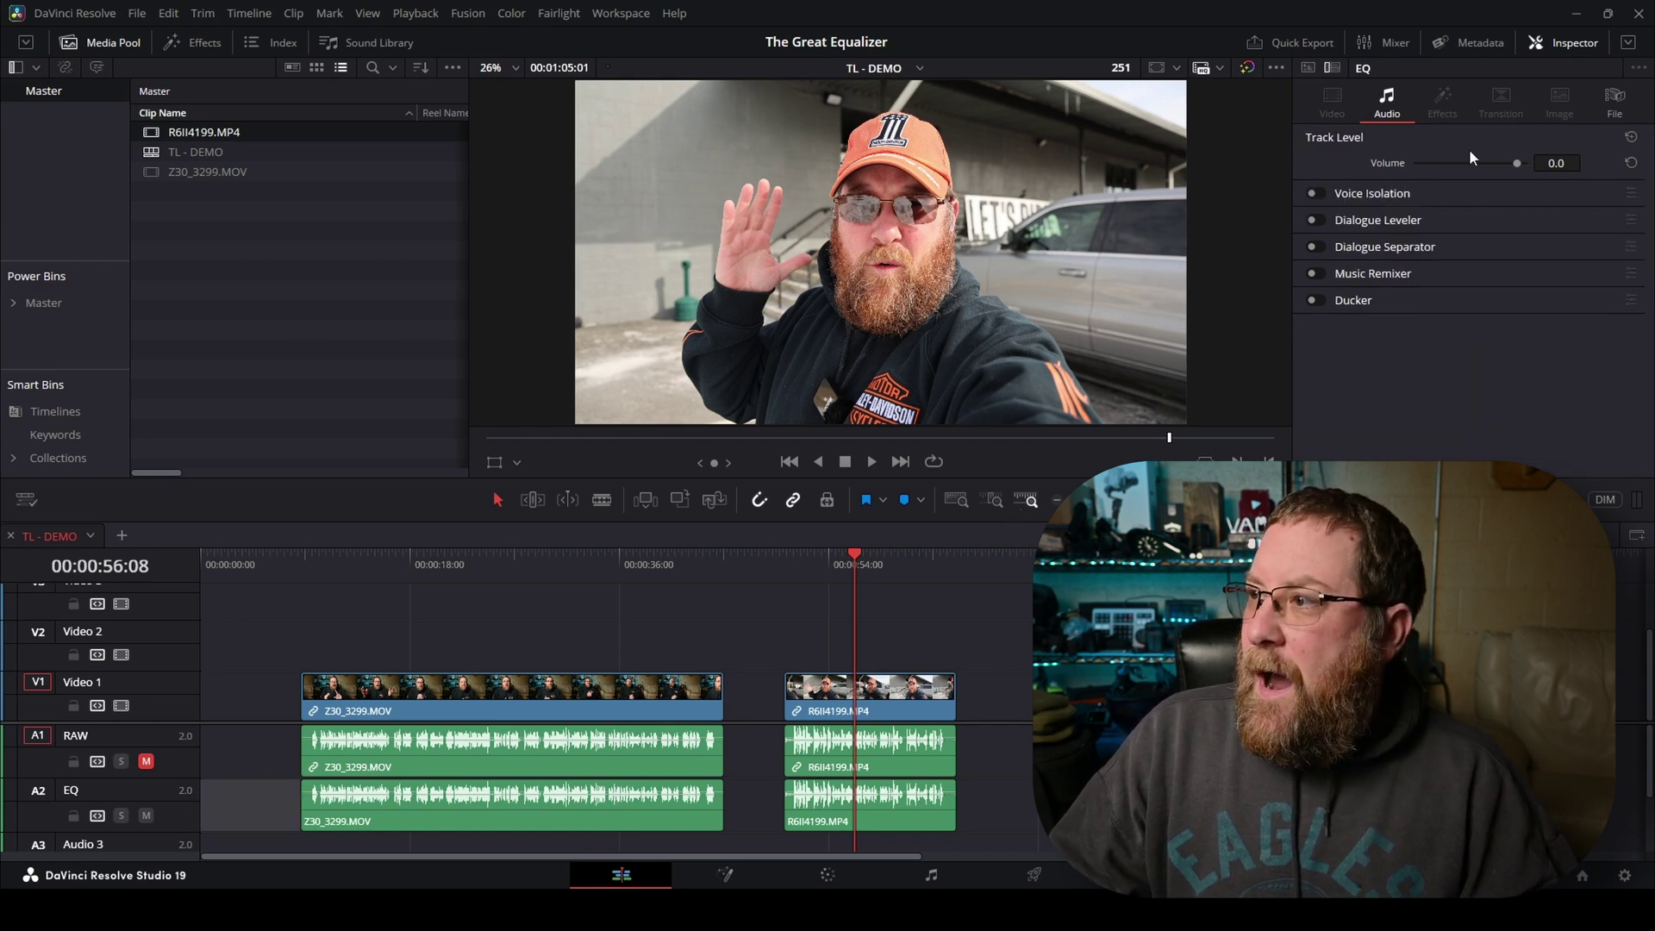
pyautogui.click(442, 814)
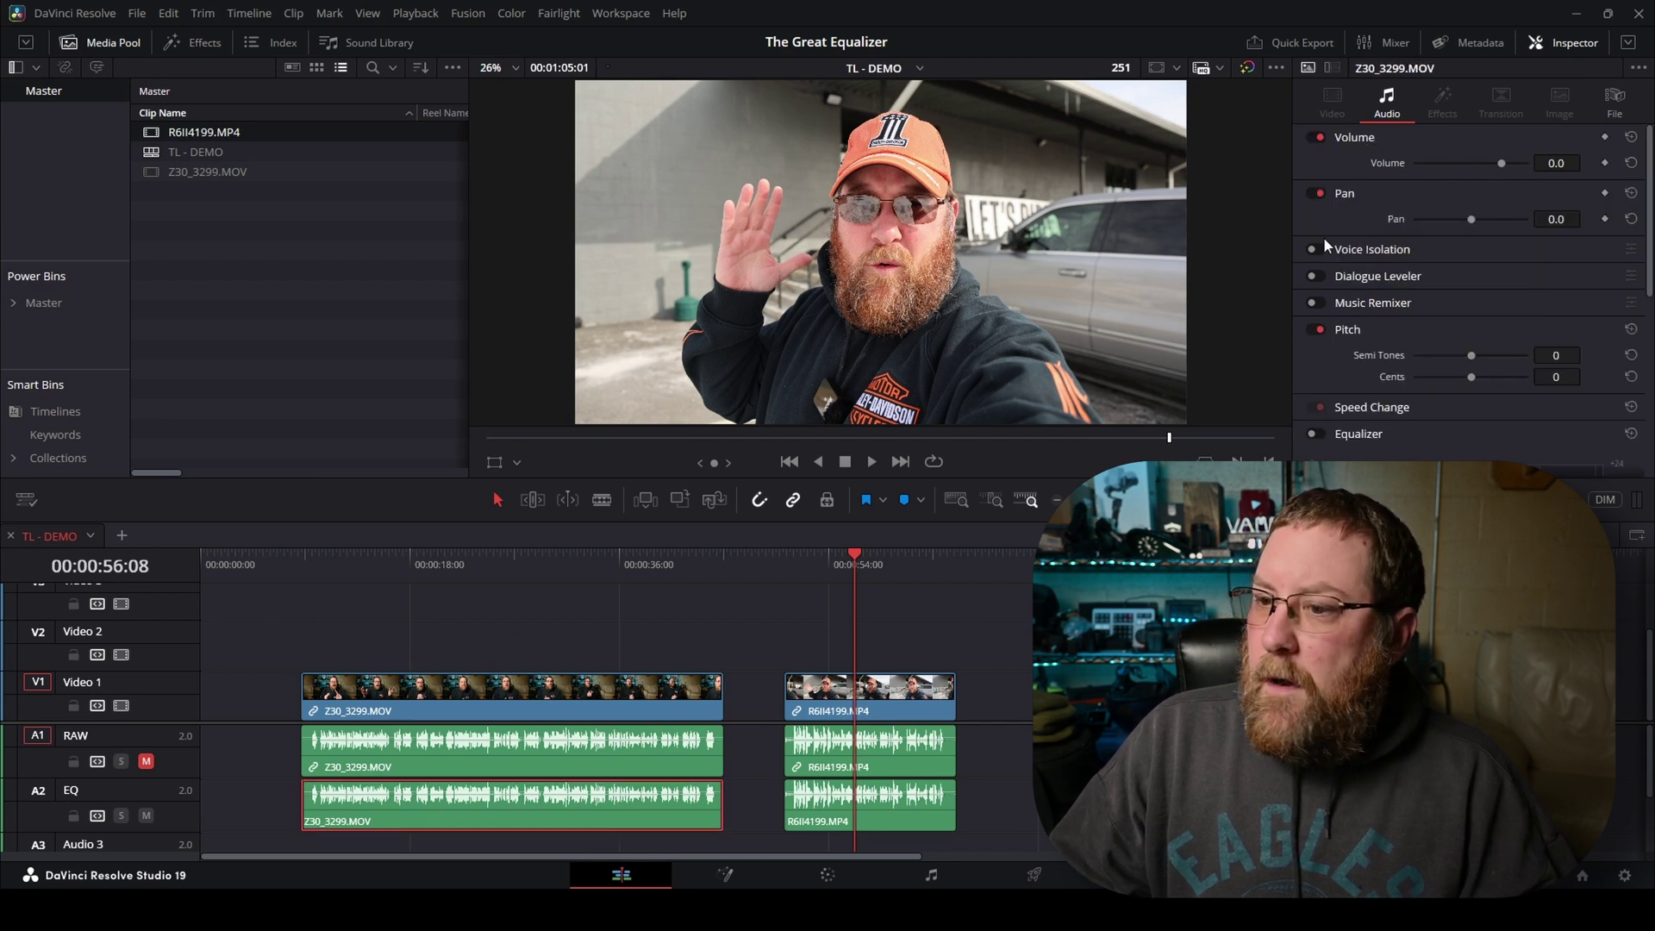
pyautogui.click(181, 808)
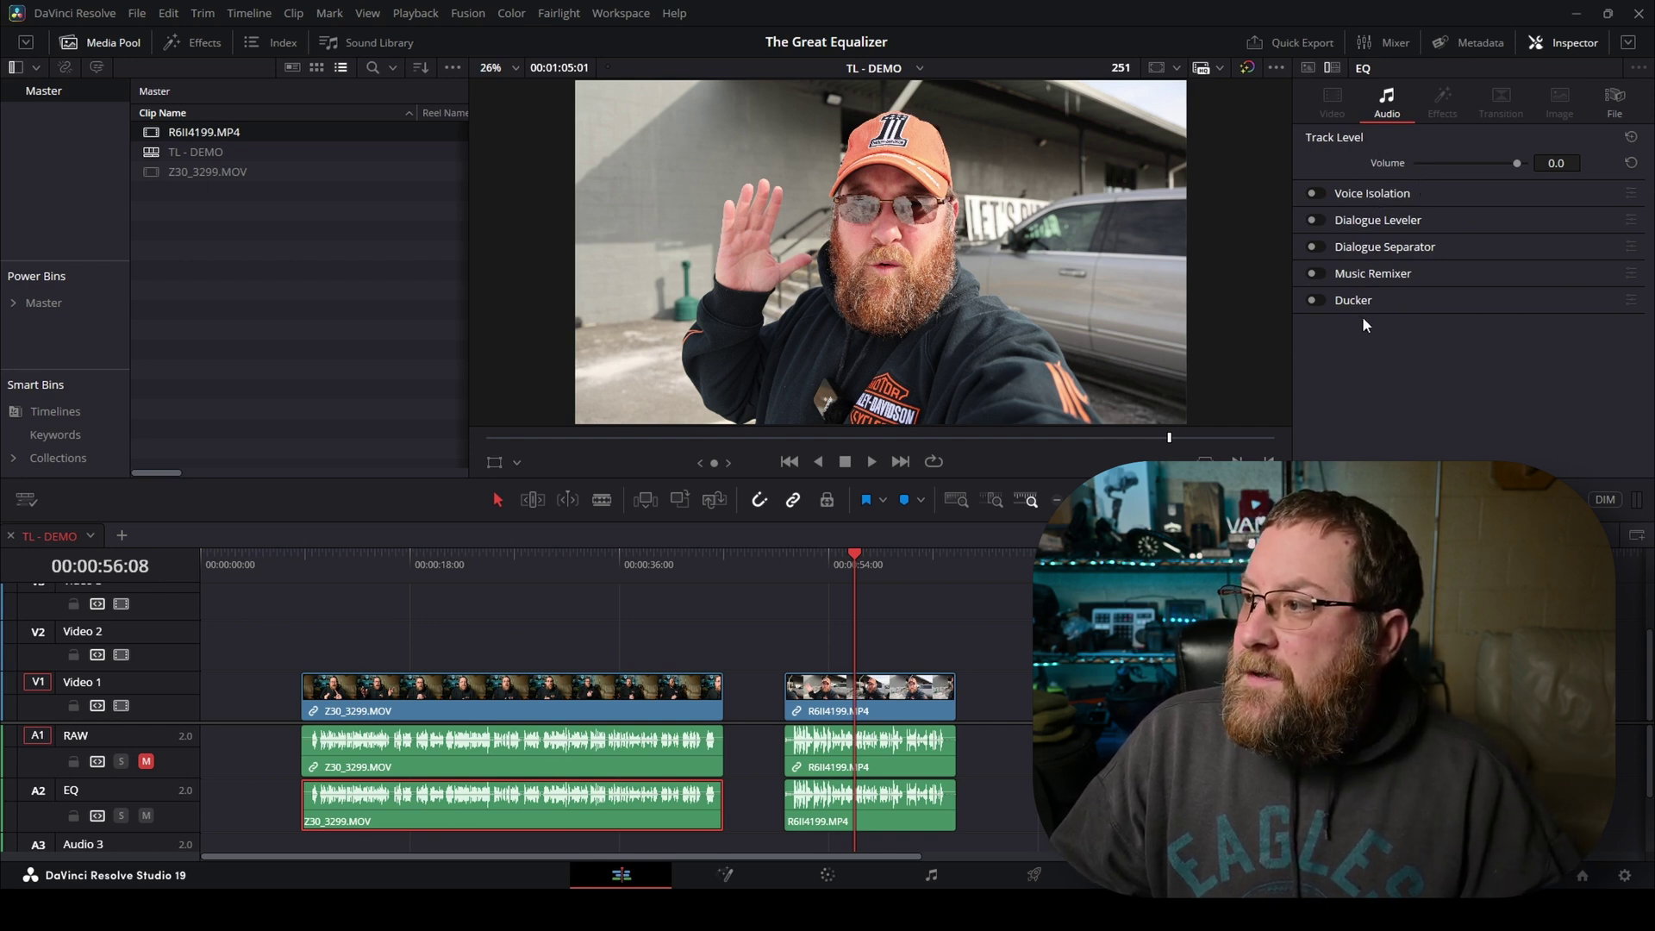
pyautogui.click(1313, 194)
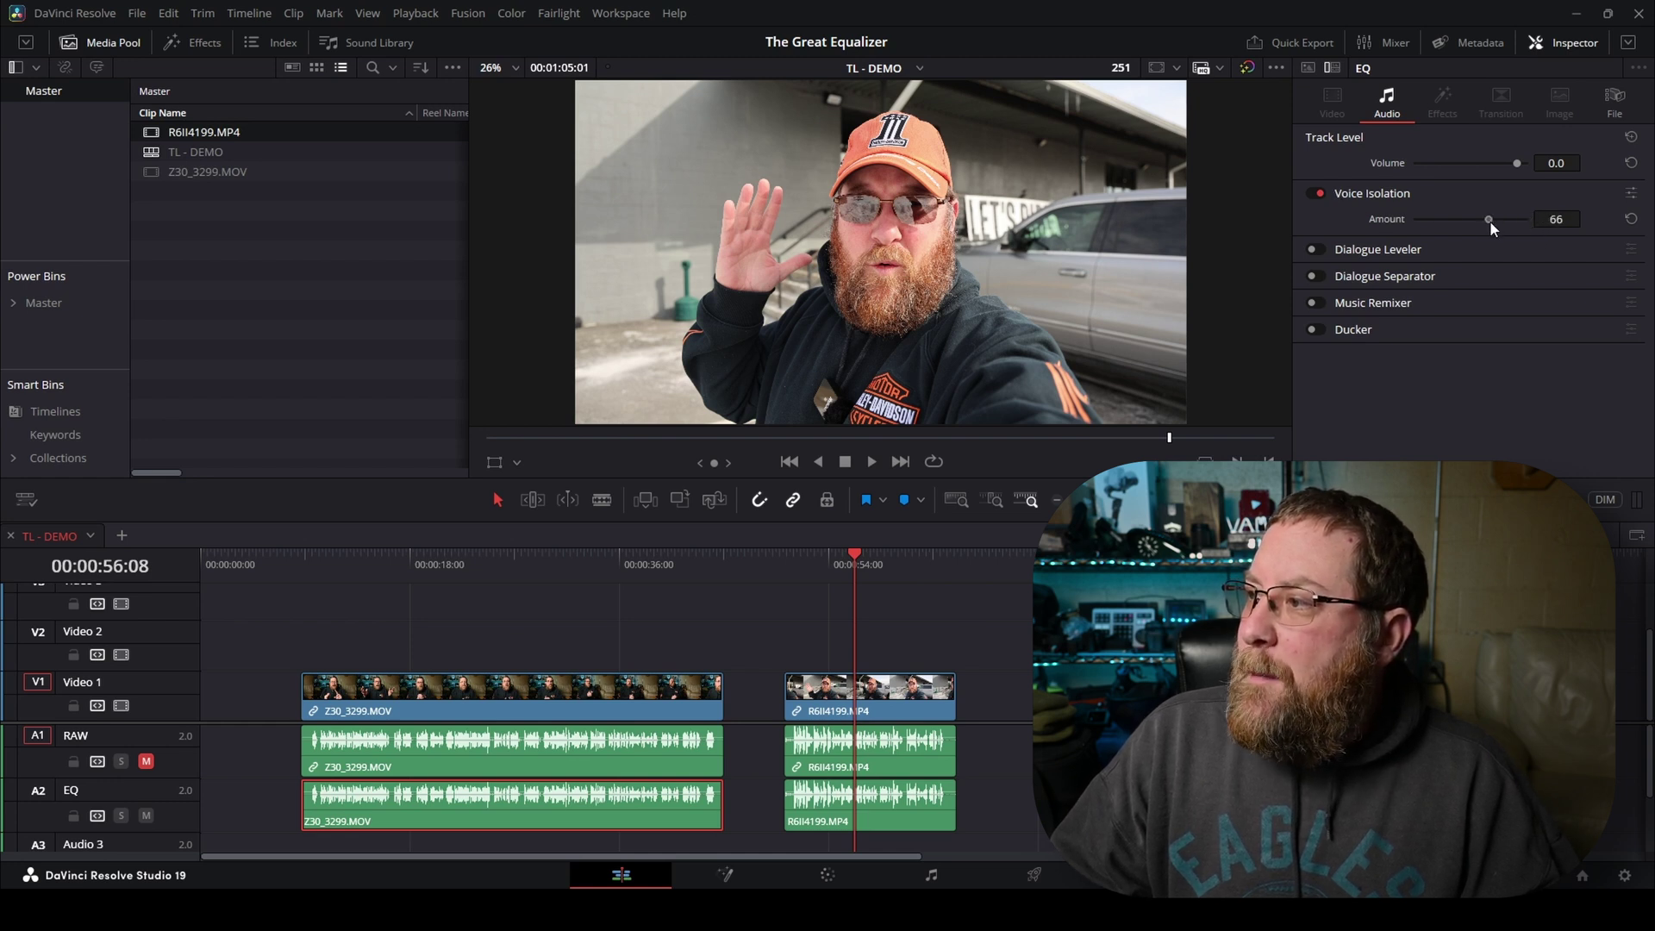
pyautogui.moveTo(1494, 221); pyautogui.dragTo(1494, 221)
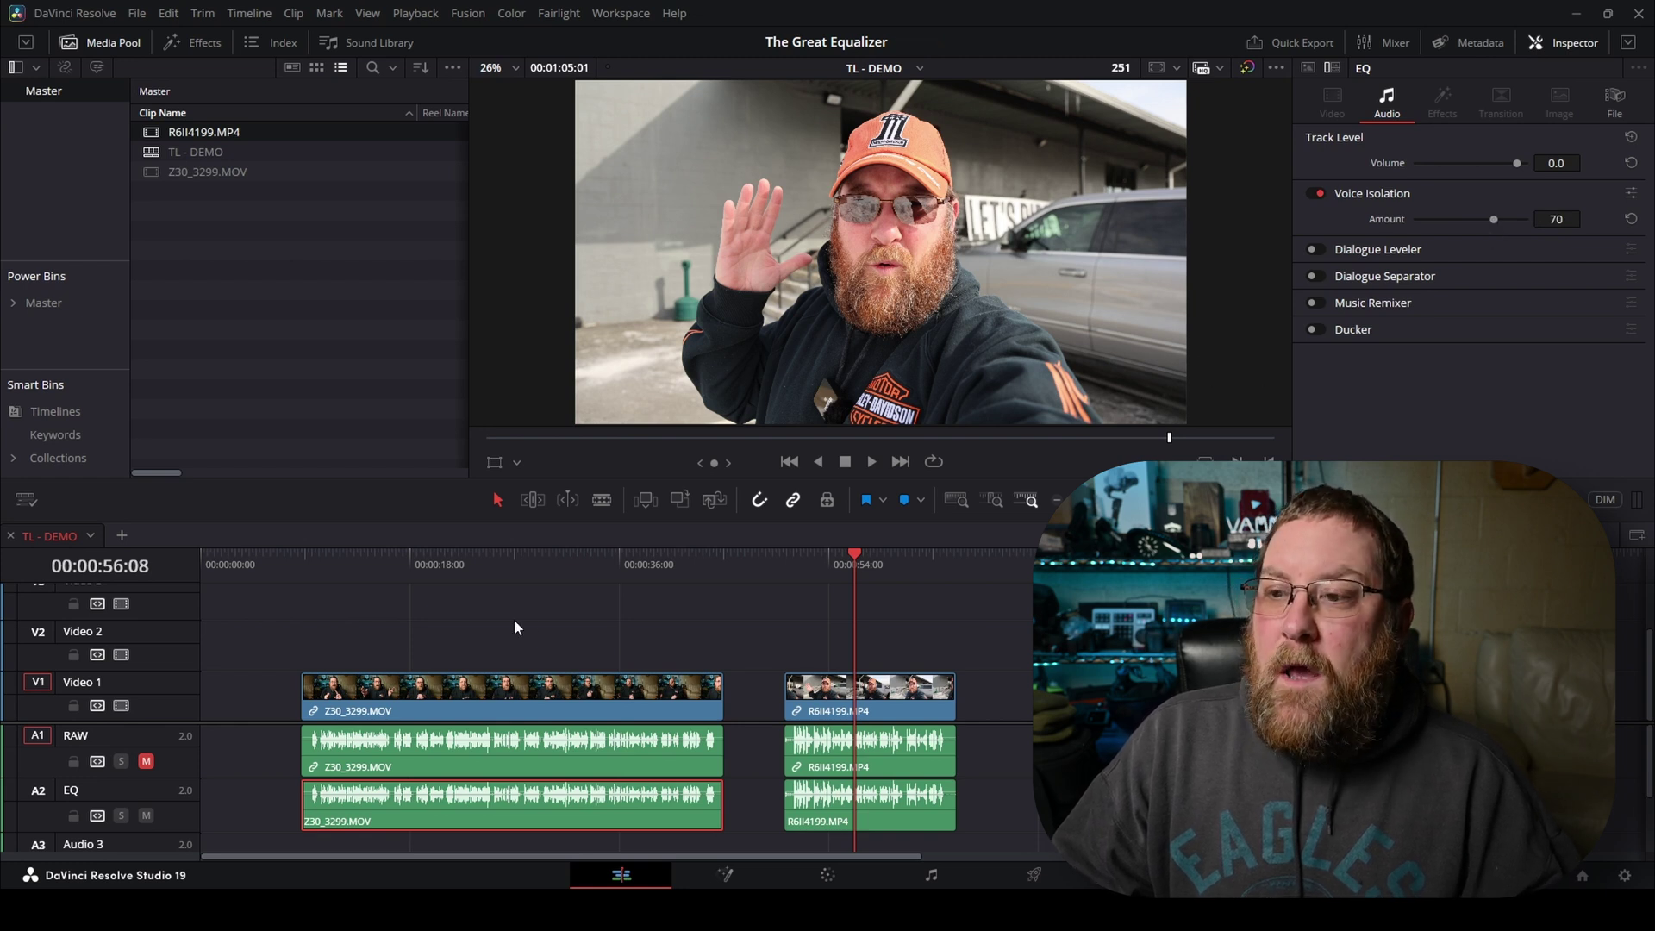
pyautogui.click(334, 562)
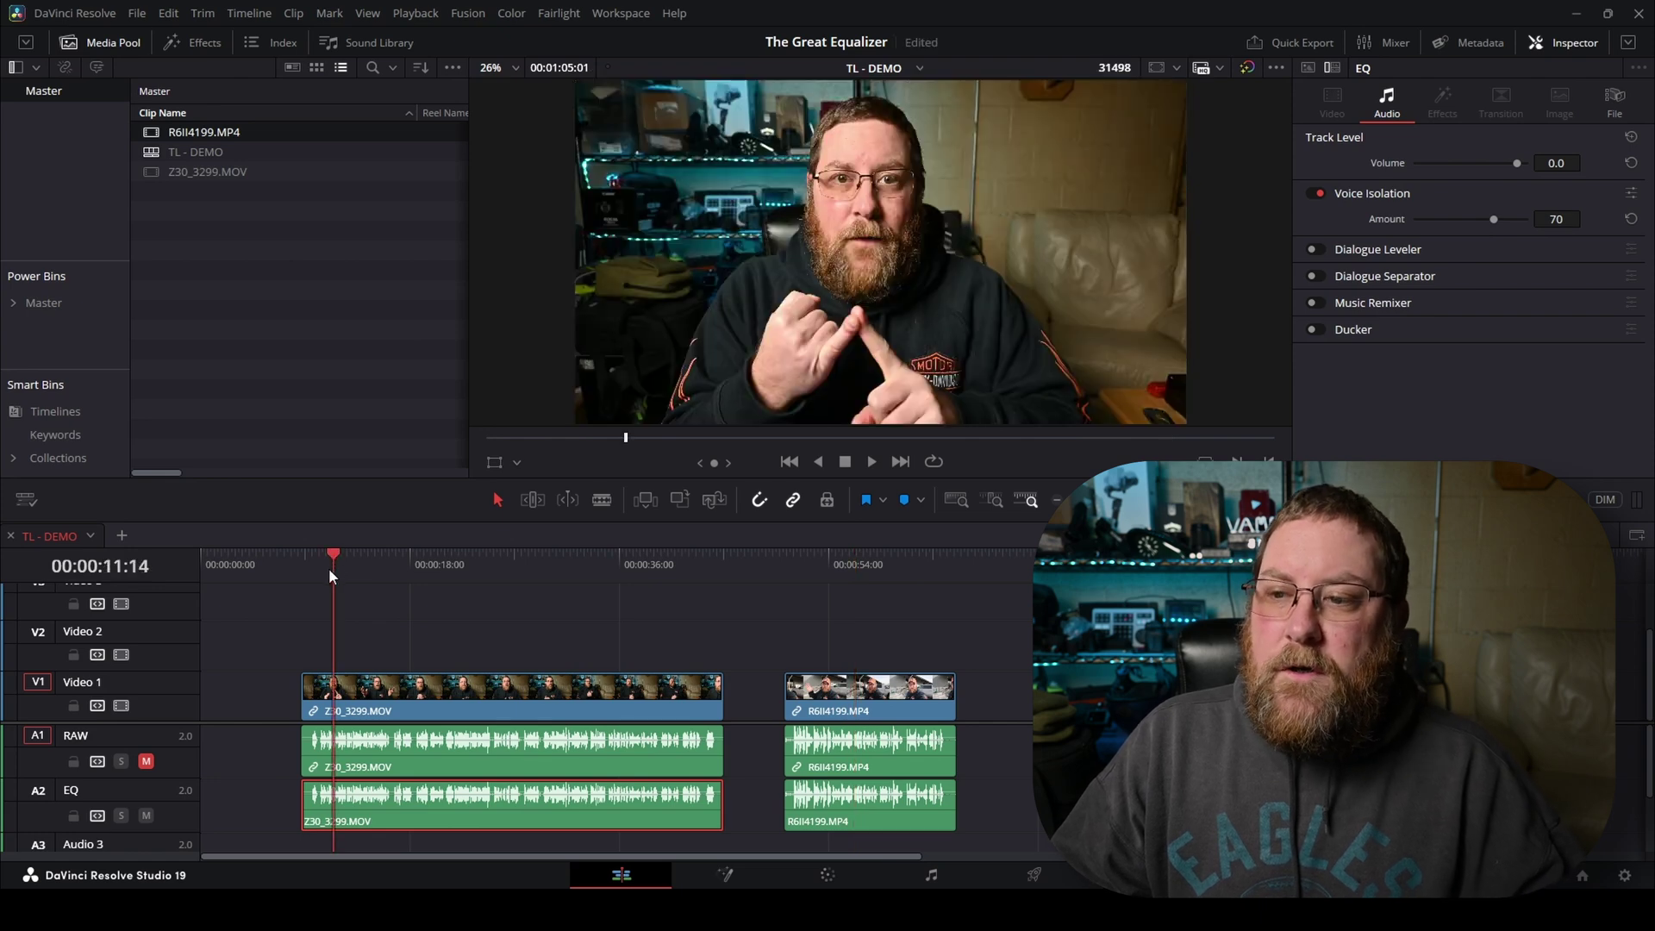
pyautogui.press('space')
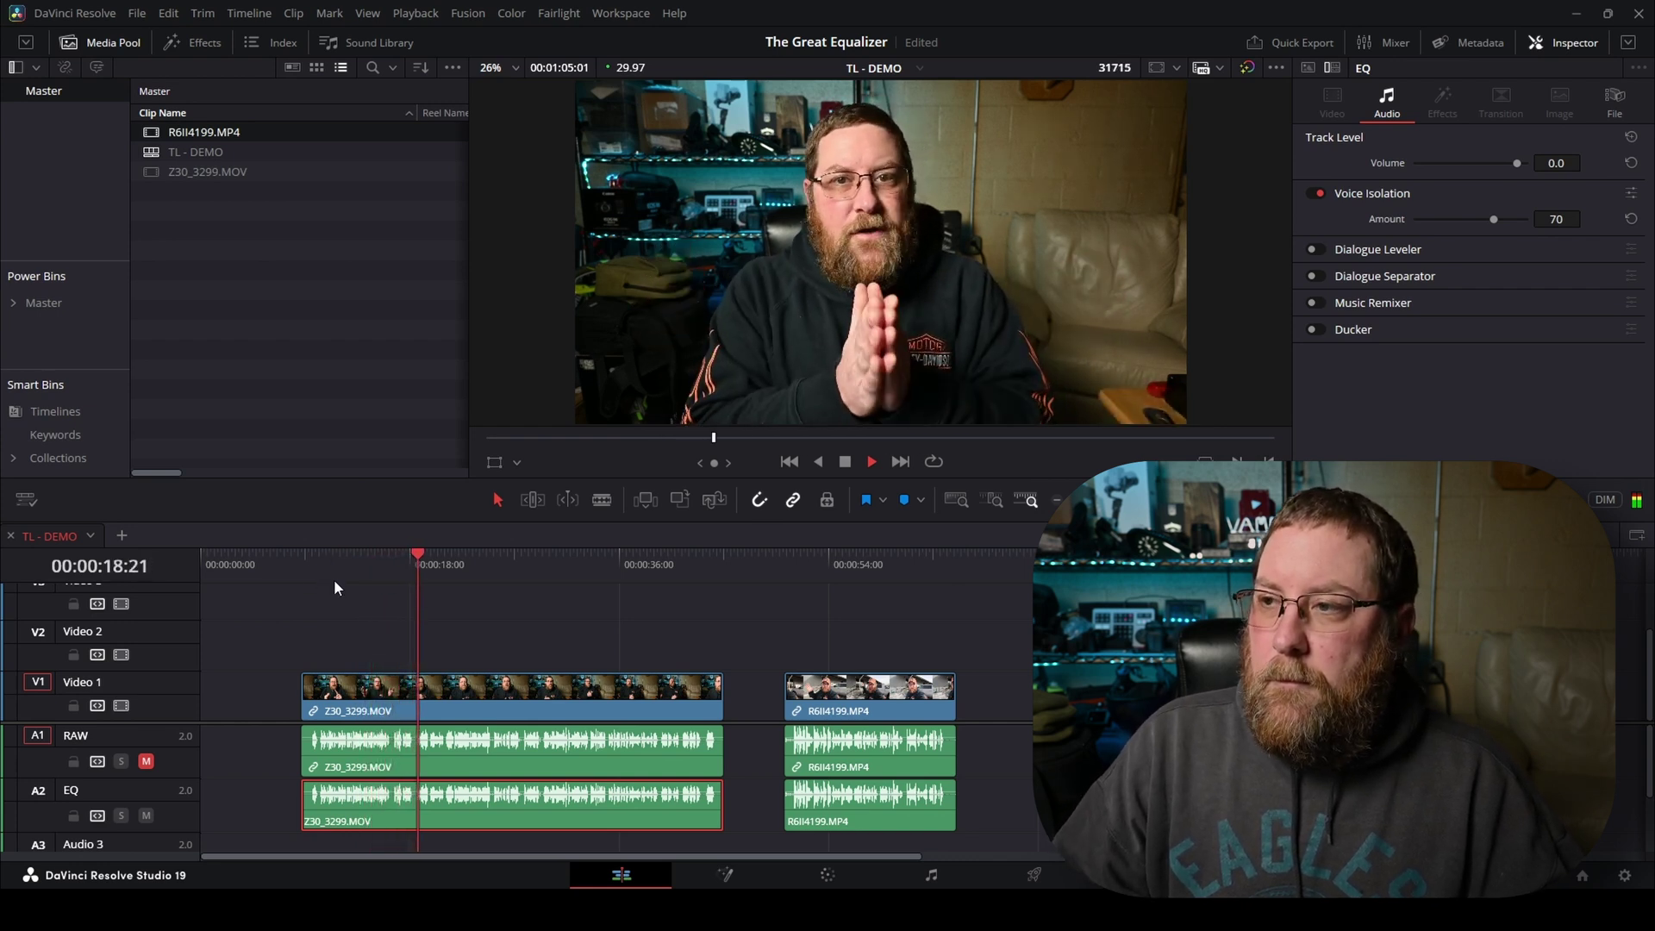
pyautogui.press('space')
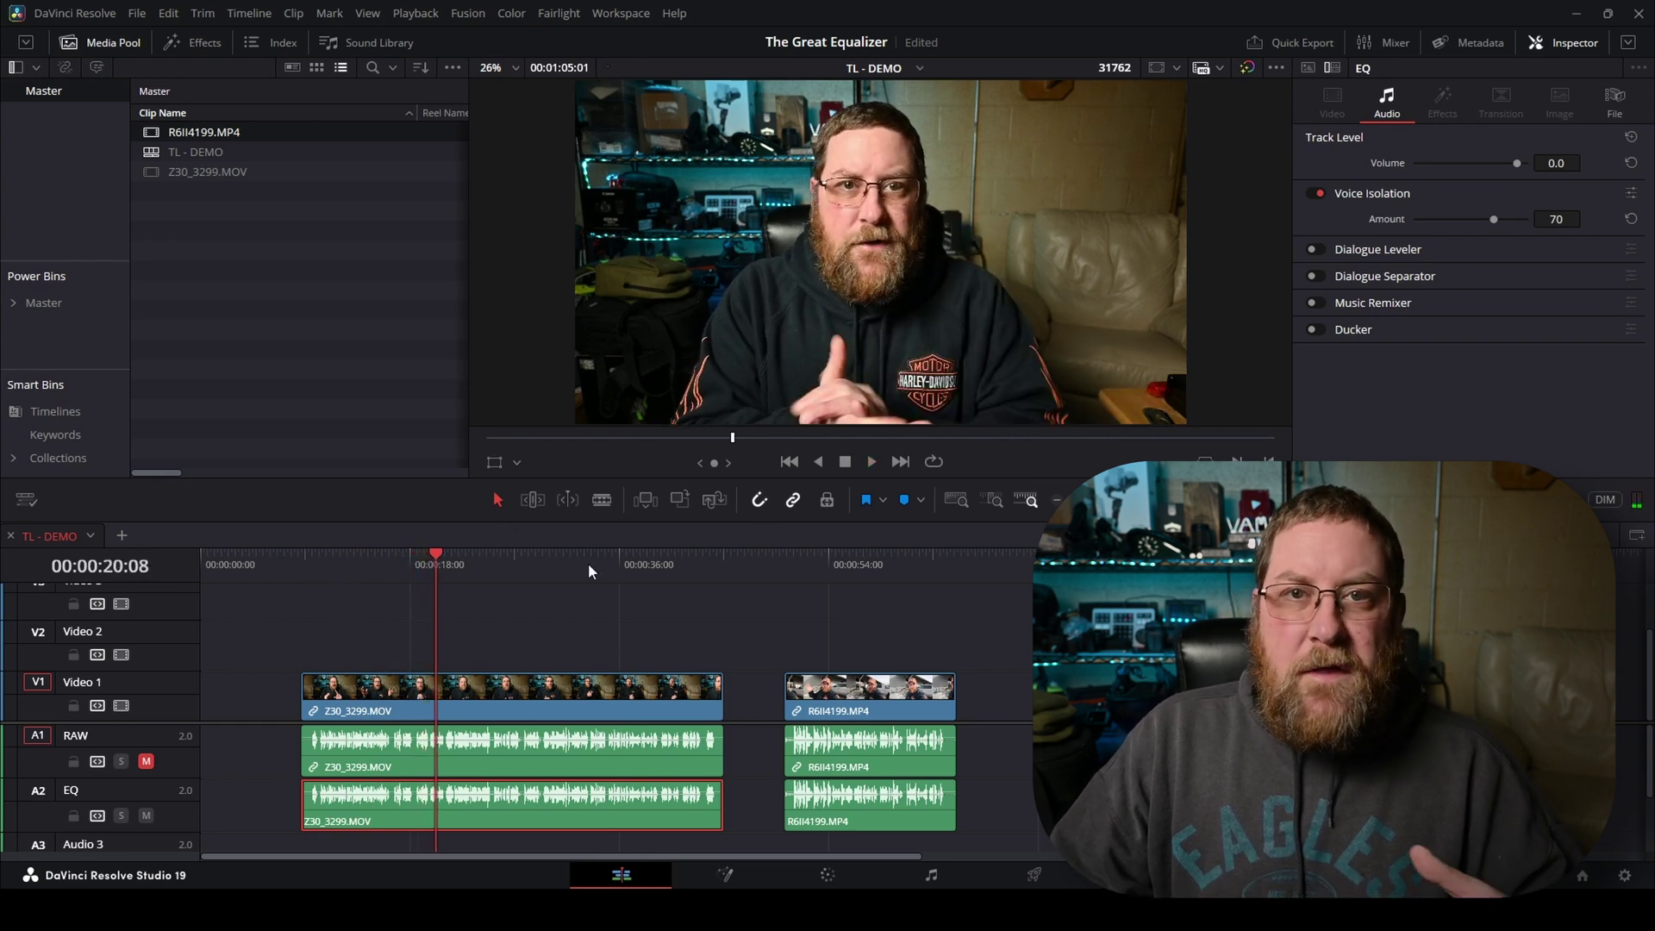
pyautogui.click(819, 560)
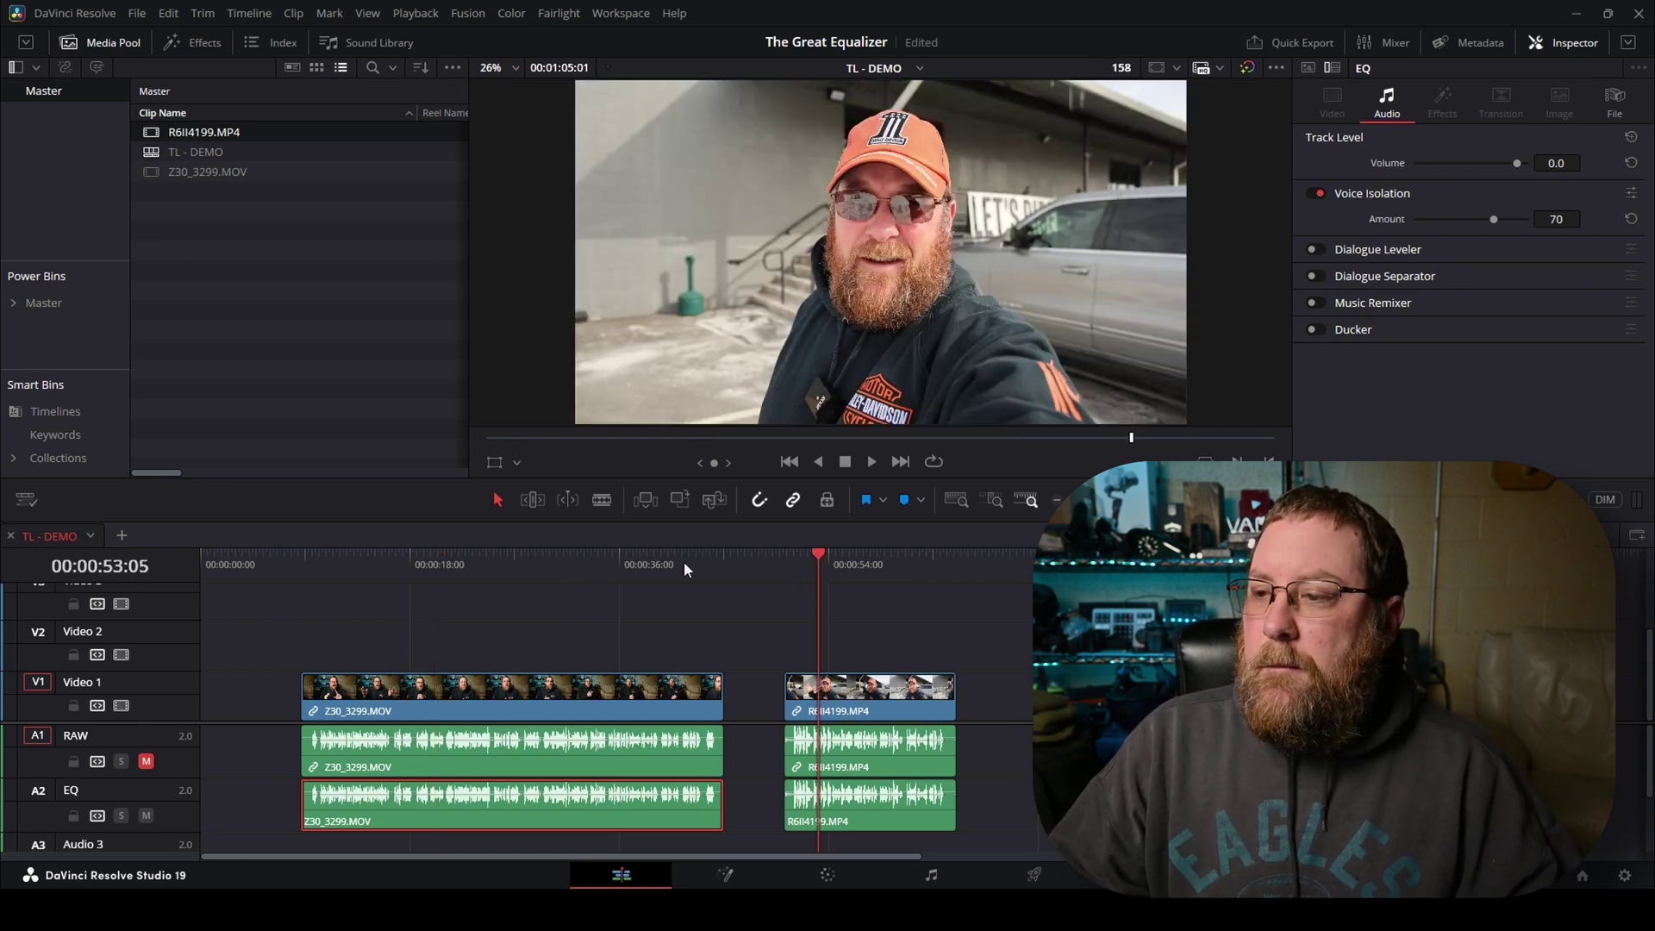
pyautogui.press('space')
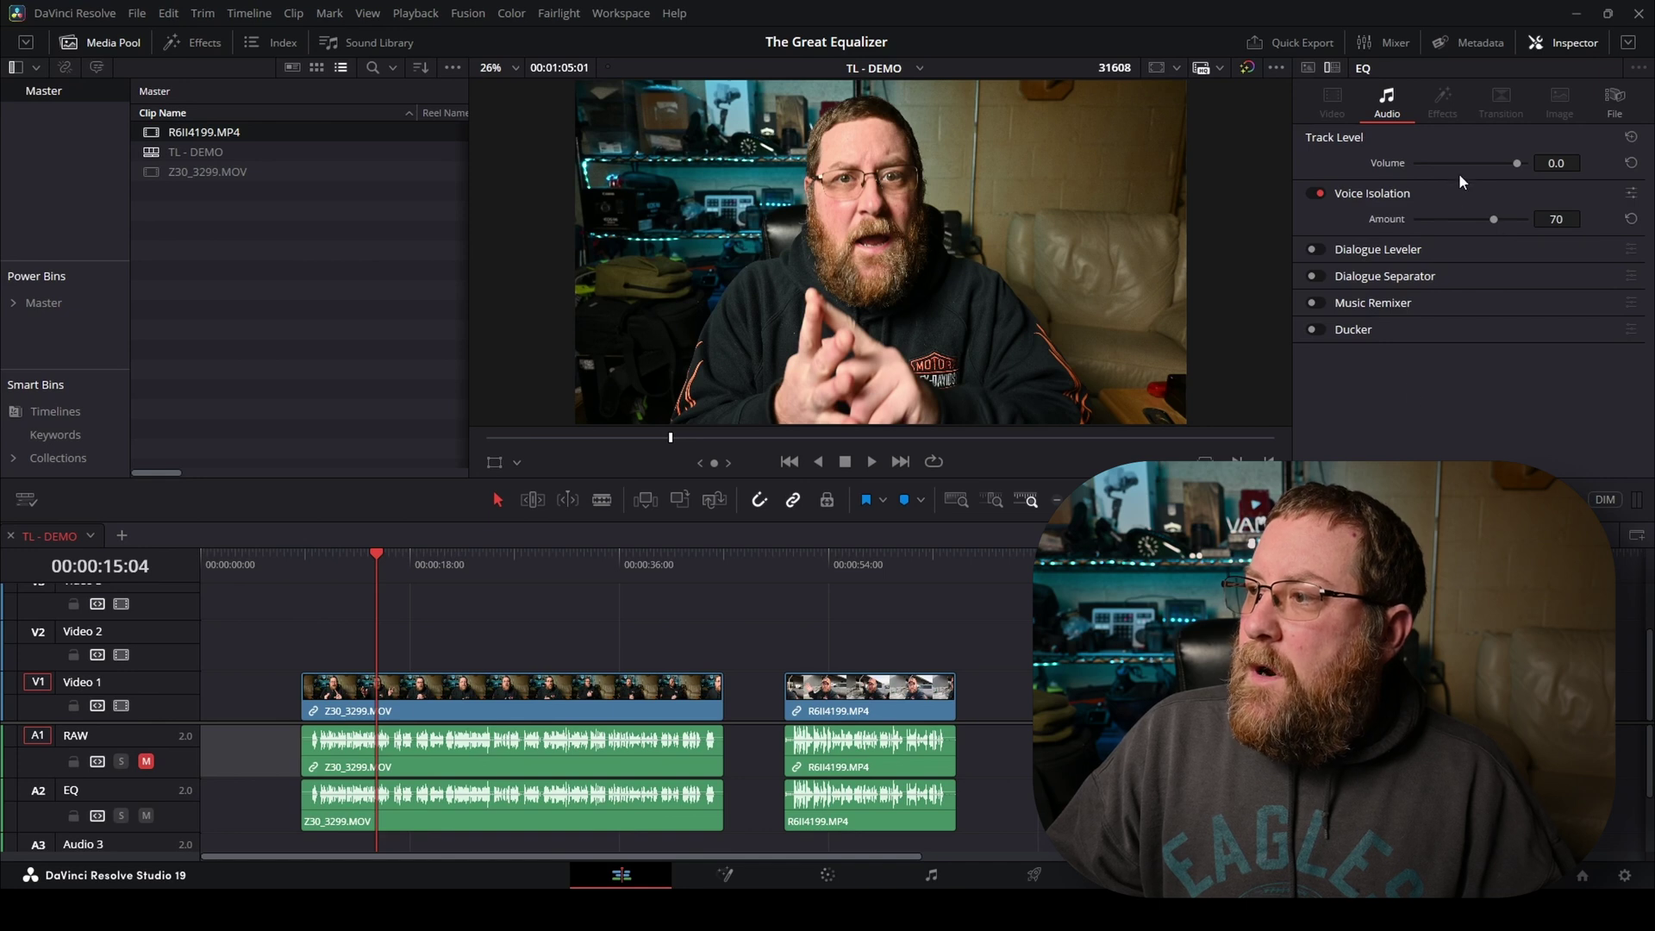
pyautogui.click(480, 789)
# Turn on the clip Equalizer and lower Band 1 to -10 dB around 61 Hz
pyautogui.scroll(3, 1519, 266)
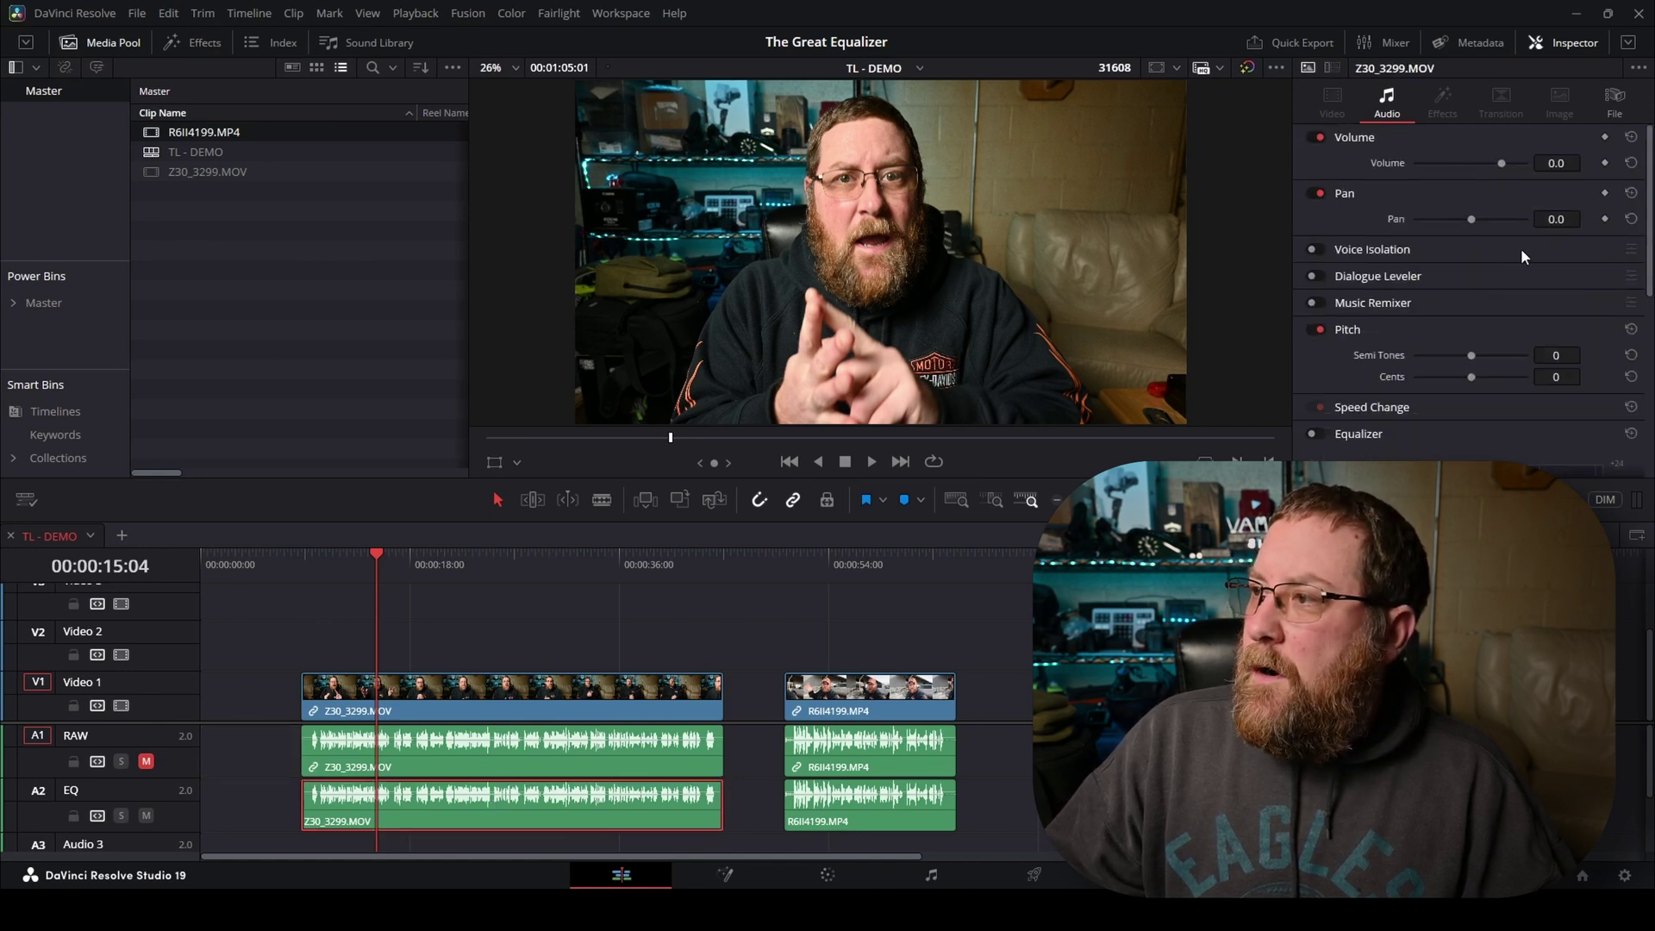
pyautogui.scroll(-5, 1451, 233)
pyautogui.scroll(2, 1447, 230)
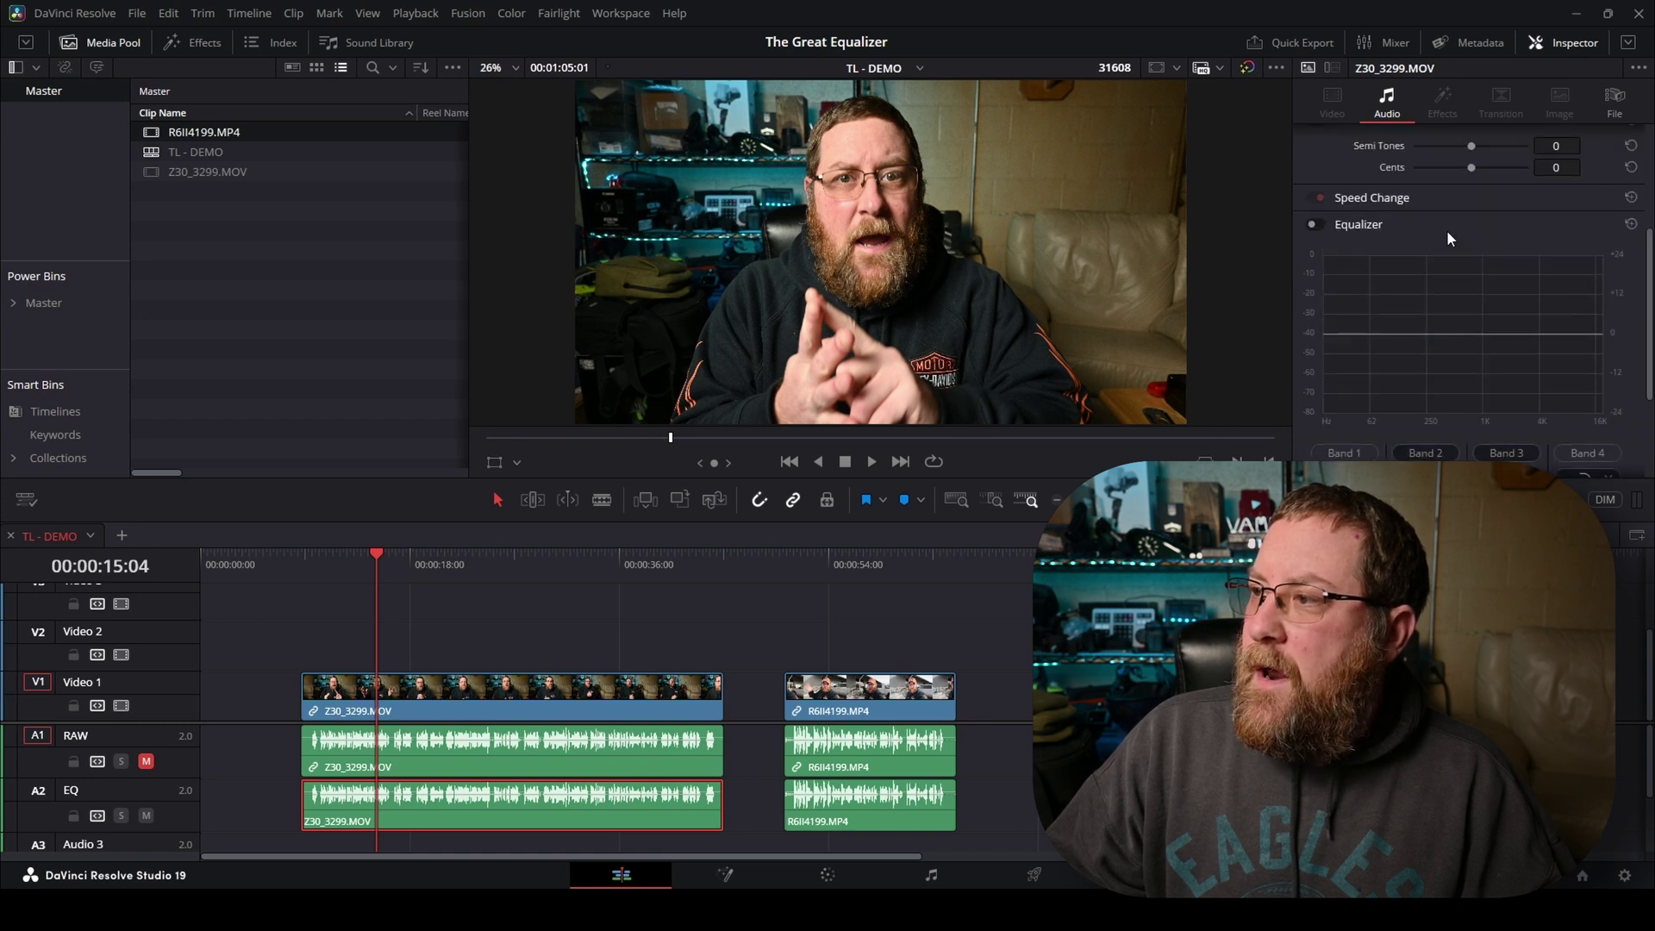
pyautogui.click(1313, 223)
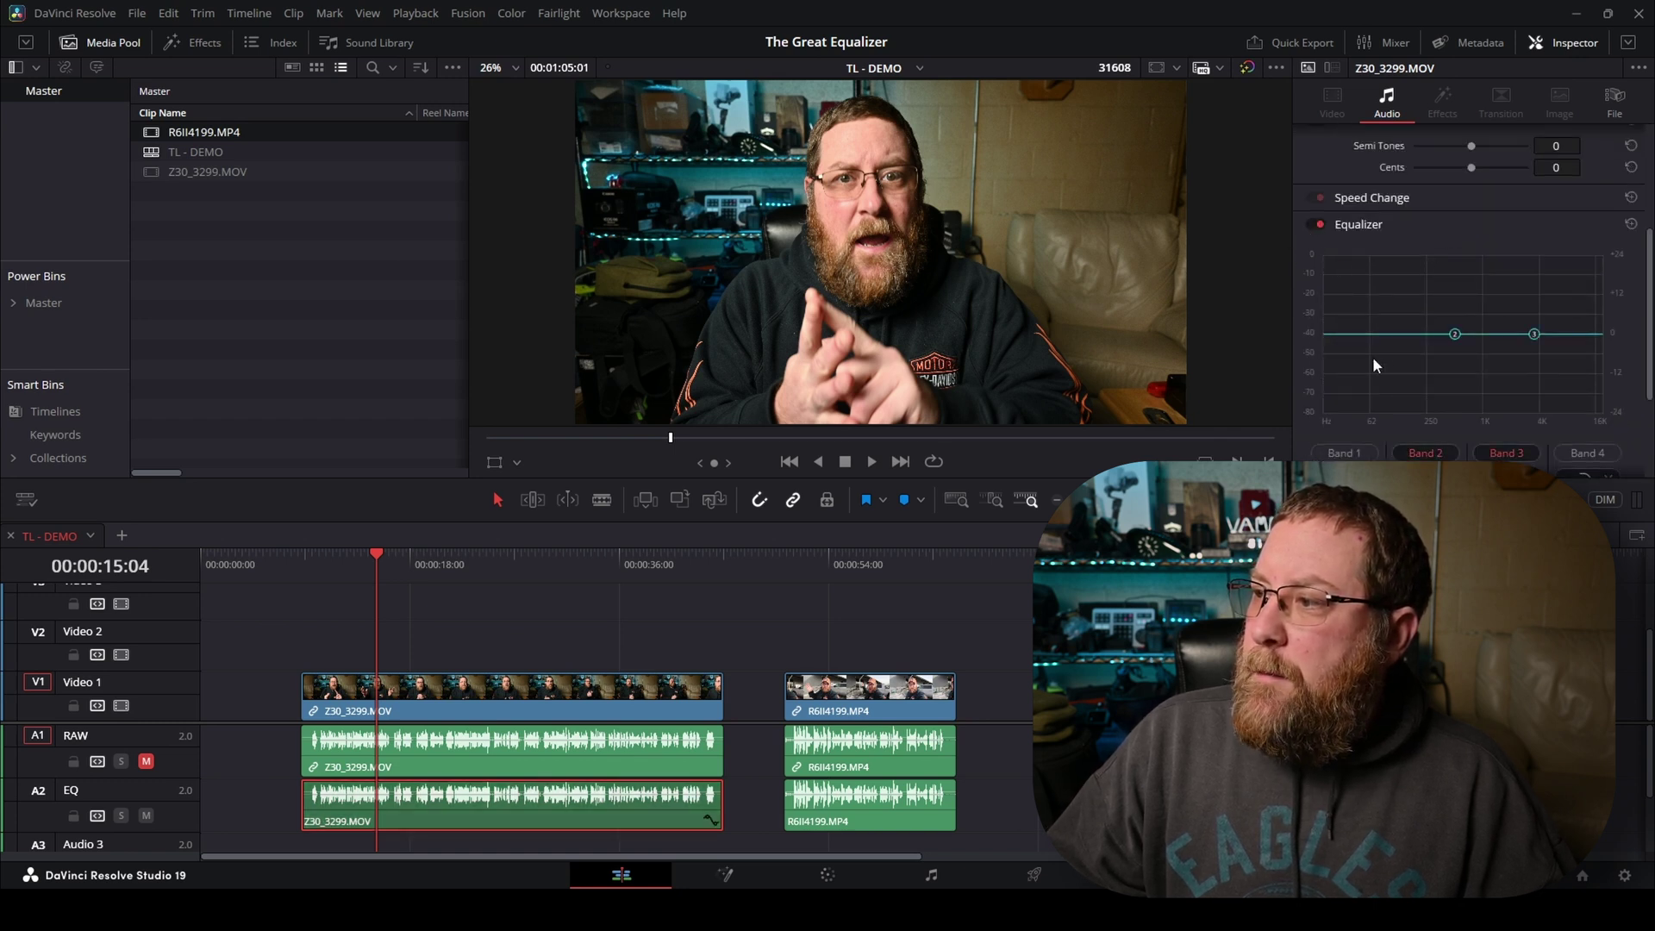
pyautogui.scroll(-2, 1374, 365)
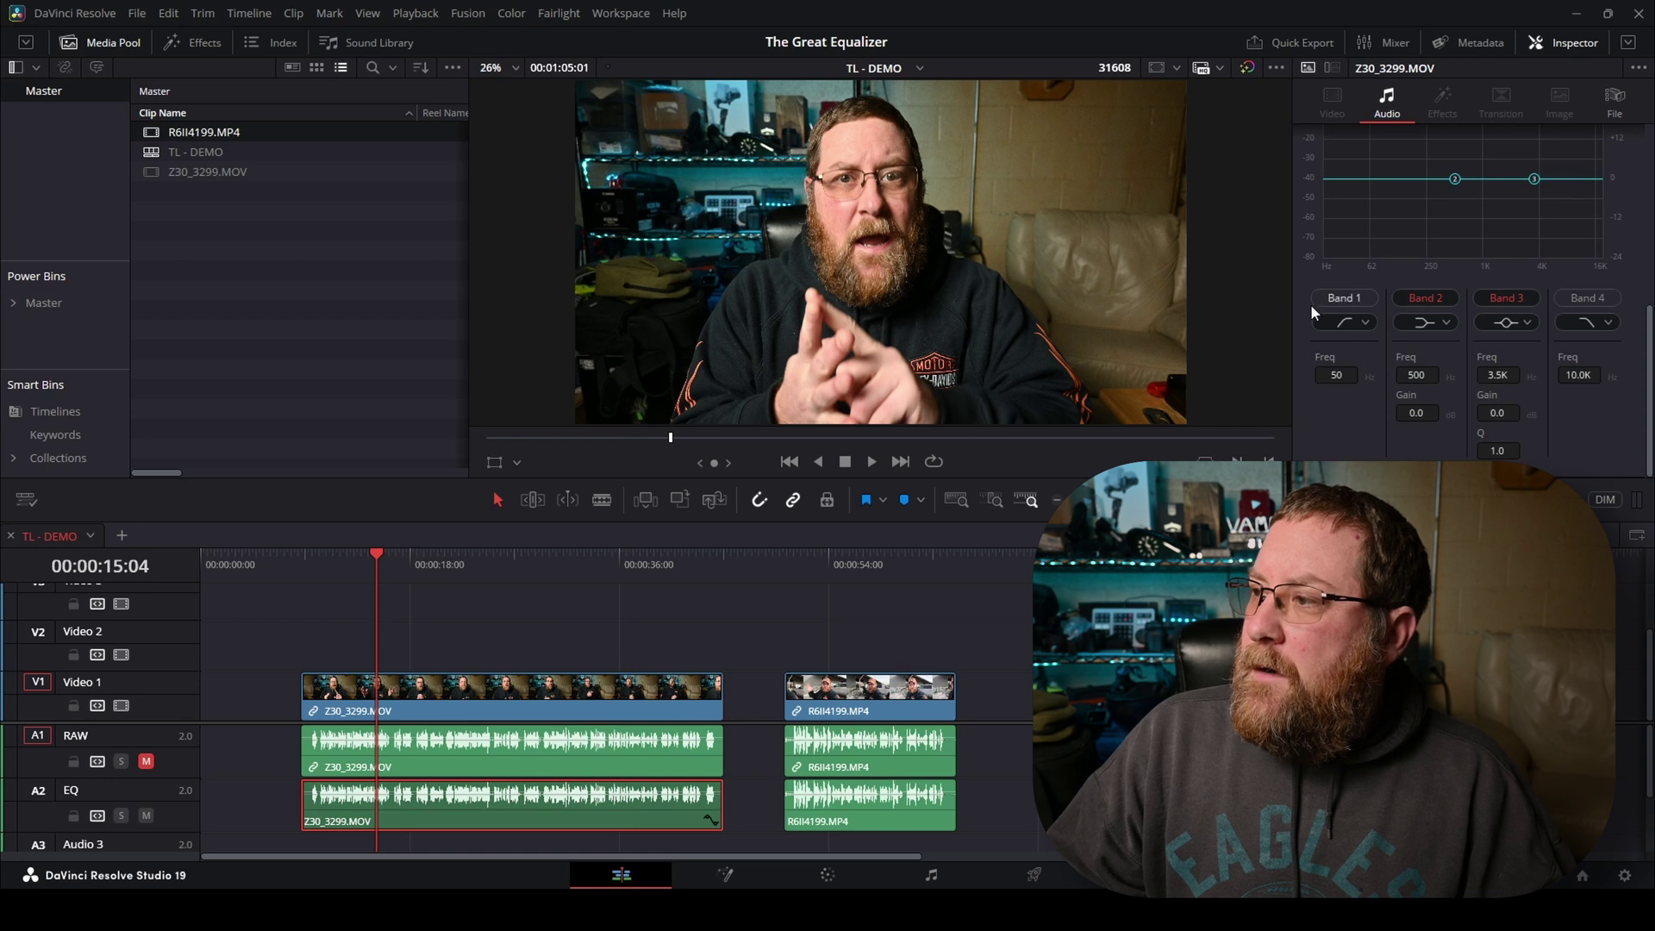
pyautogui.click(1363, 325)
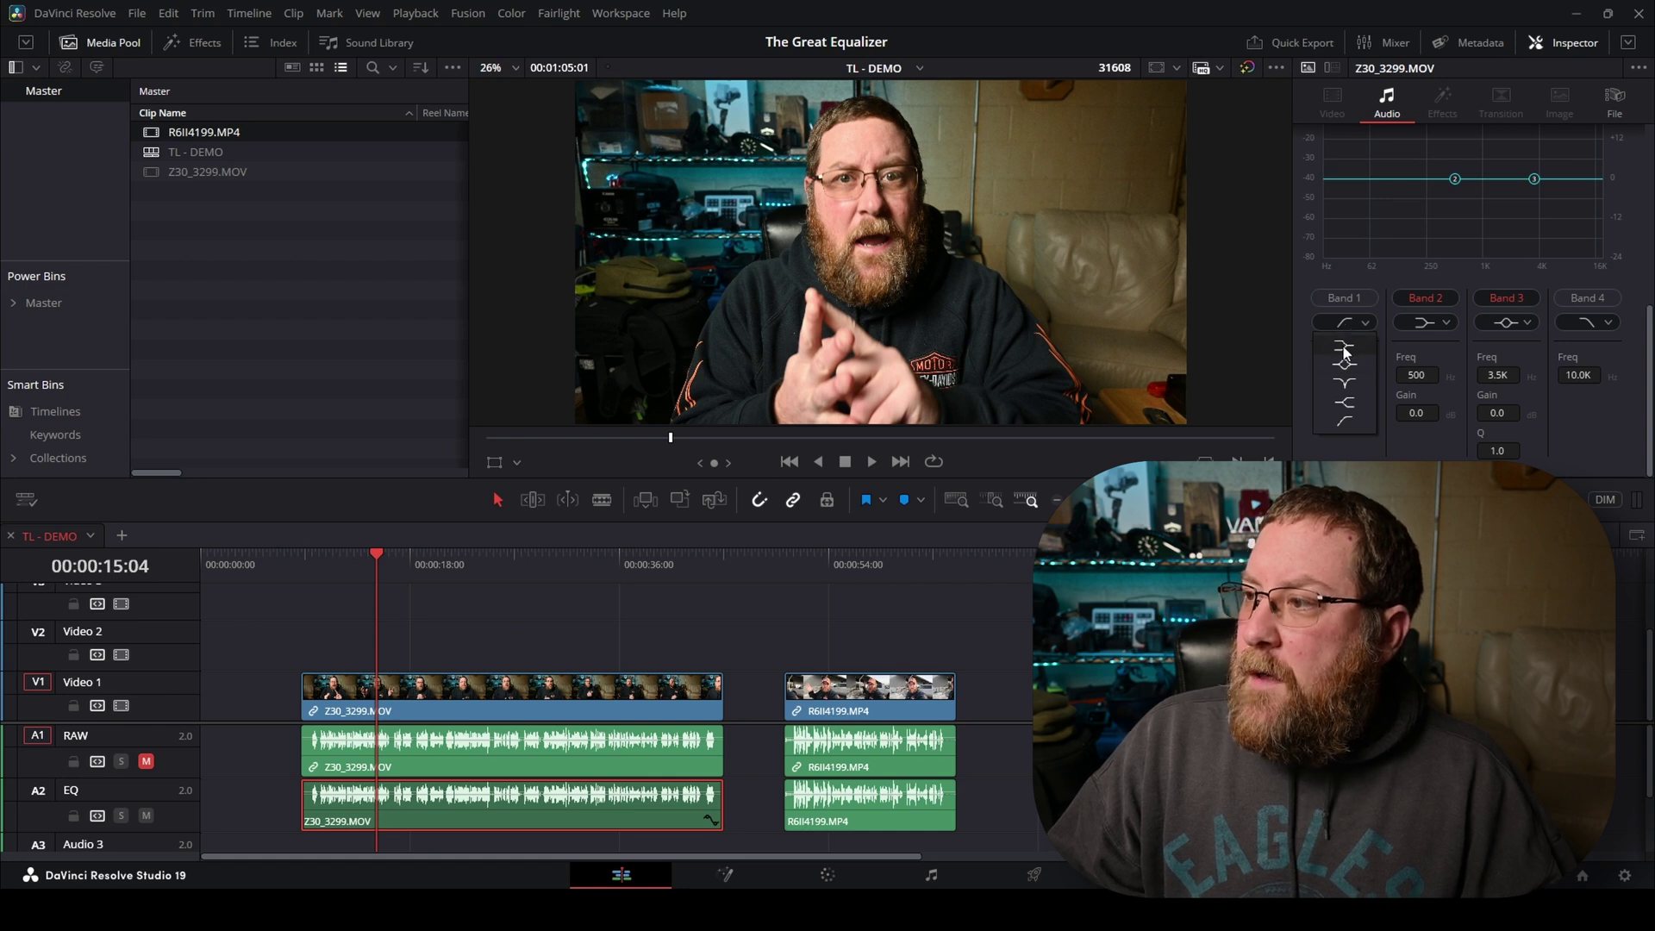
pyautogui.click(1343, 344)
pyautogui.click(1353, 296)
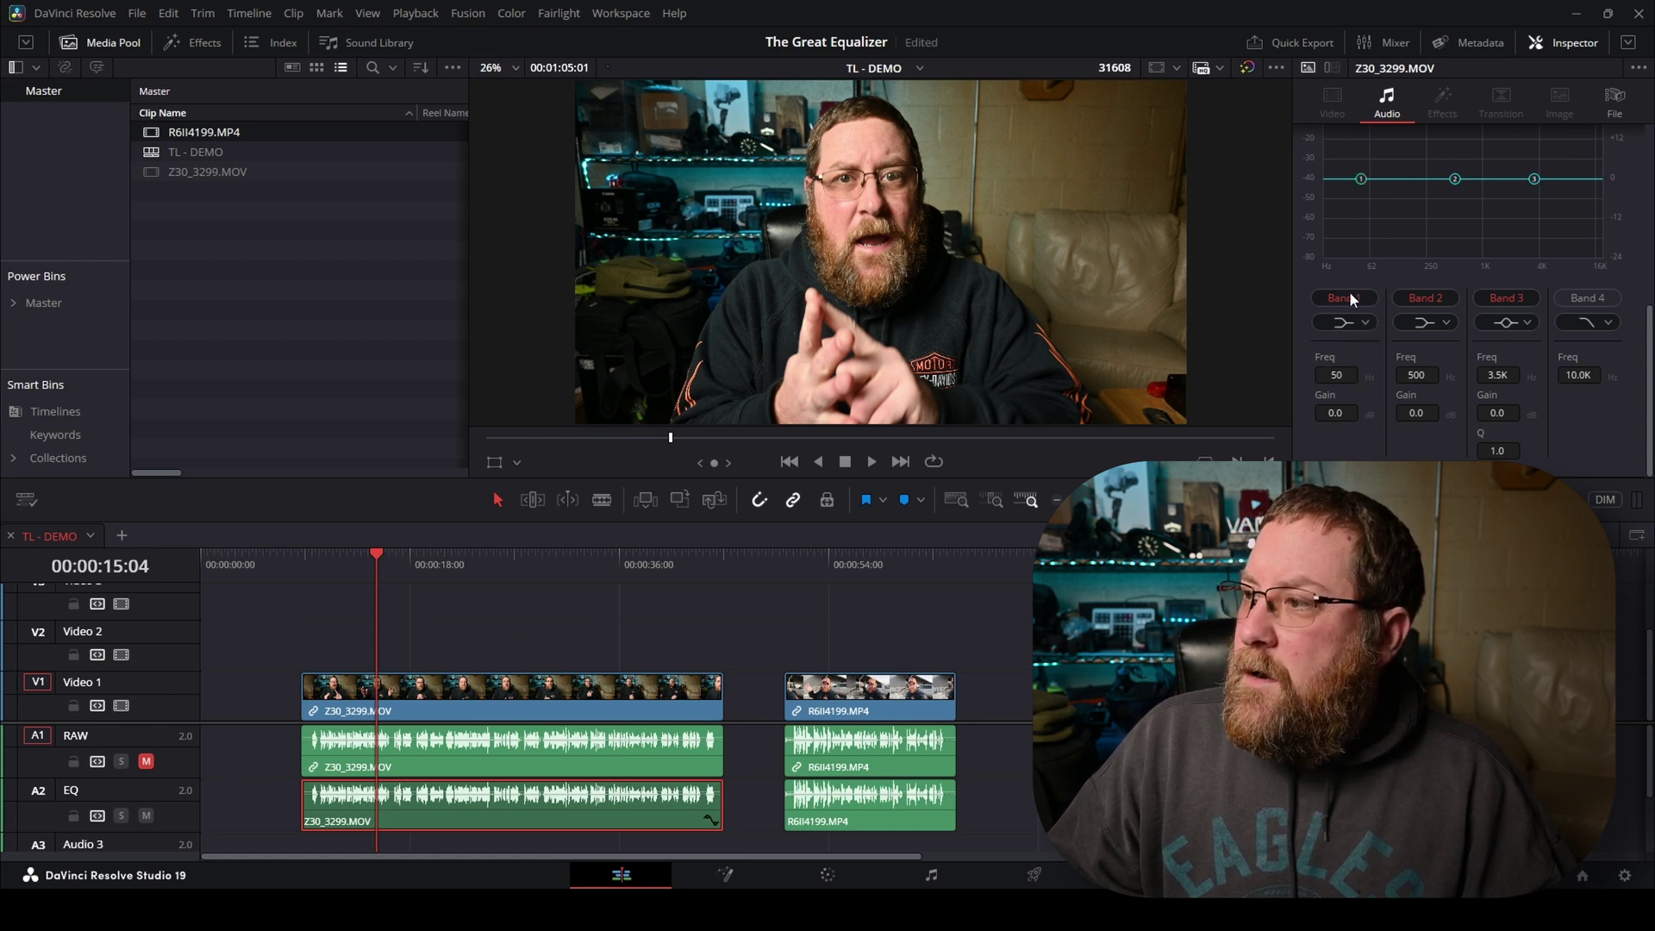
pyautogui.moveTo(1363, 179); pyautogui.dragTo(1370, 212)
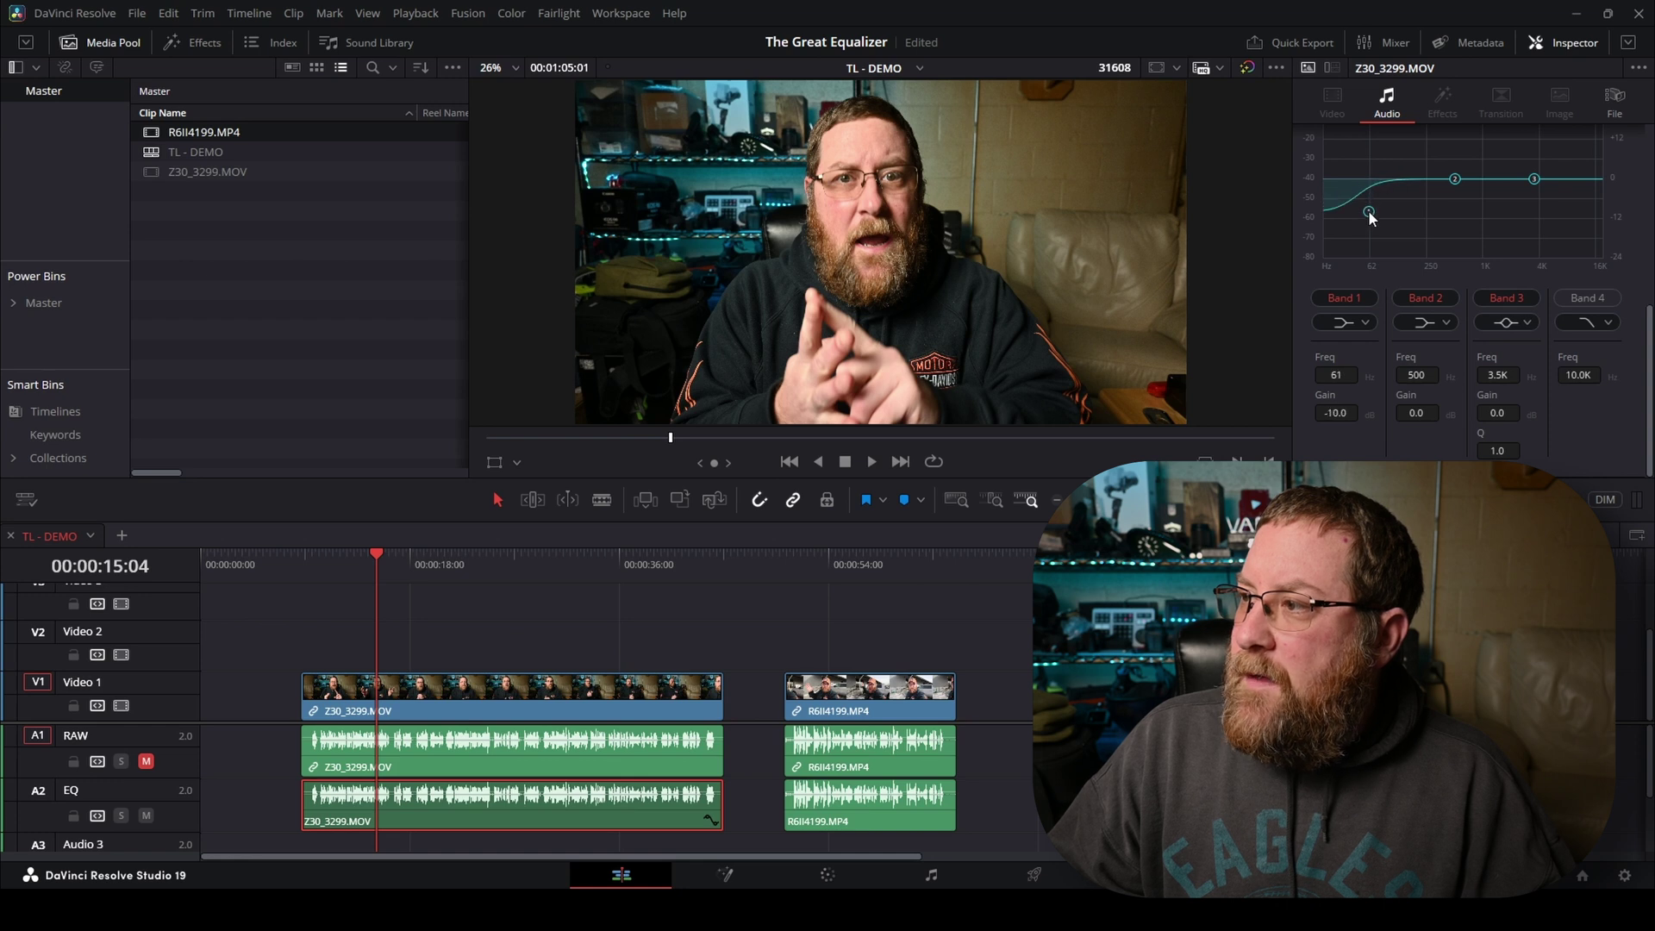
# Try Band 1 as notch and high-pass low cut, then return it to a low shelf
pyautogui.click(1360, 322)
pyautogui.click(1351, 366)
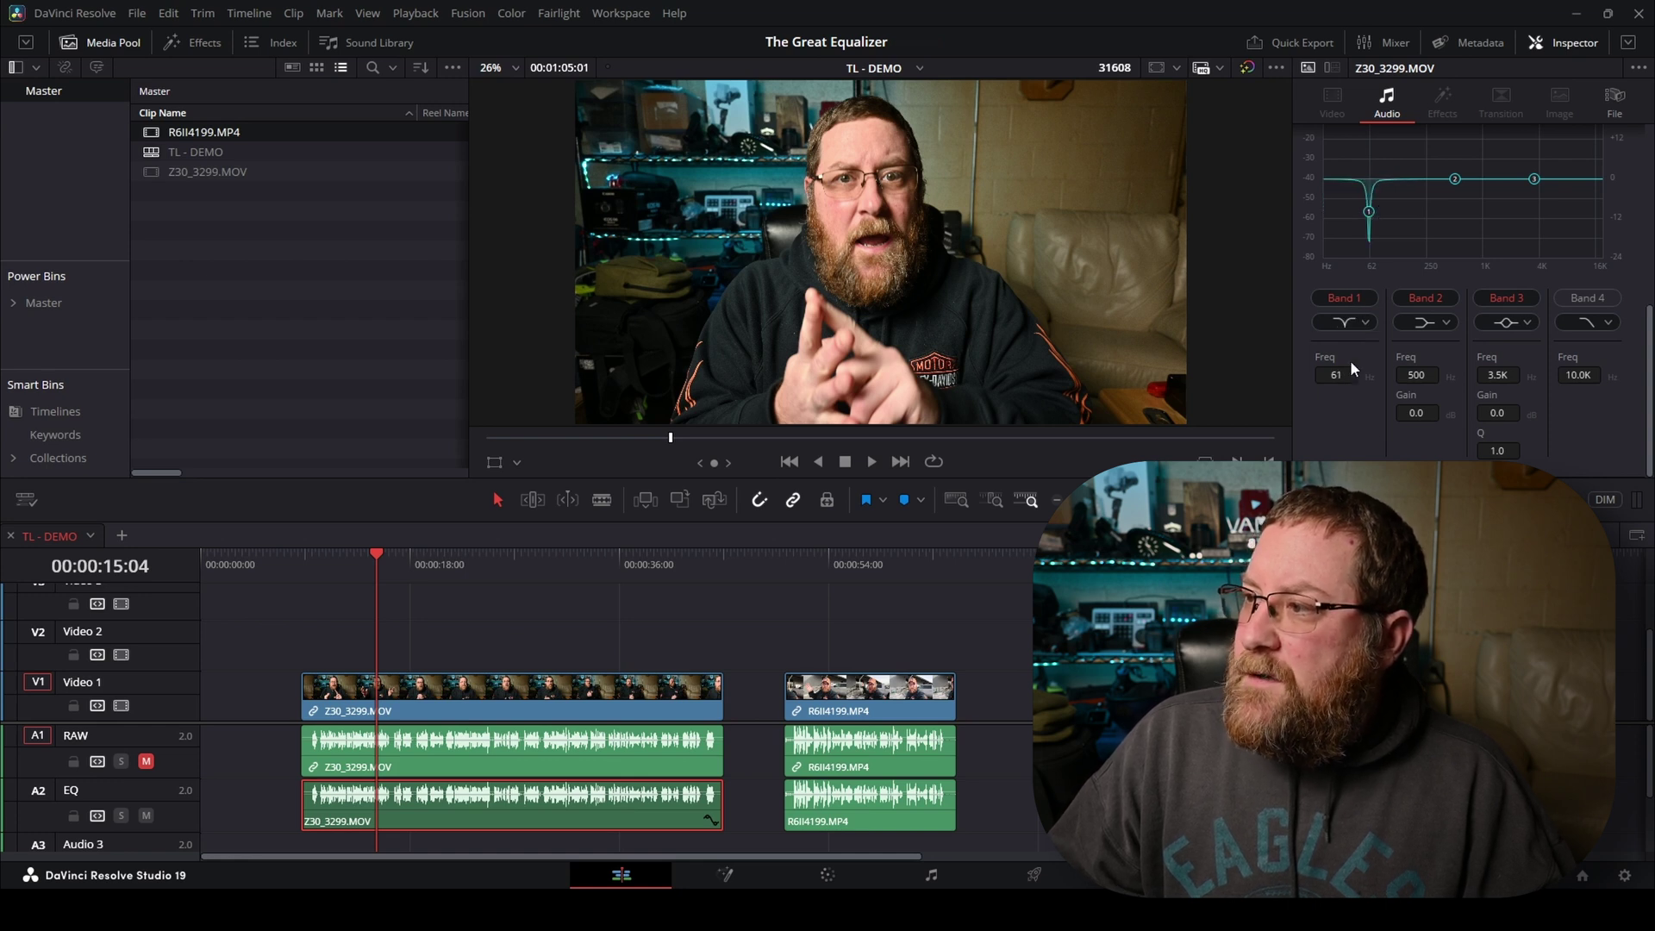
pyautogui.click(1364, 319)
pyautogui.click(1349, 398)
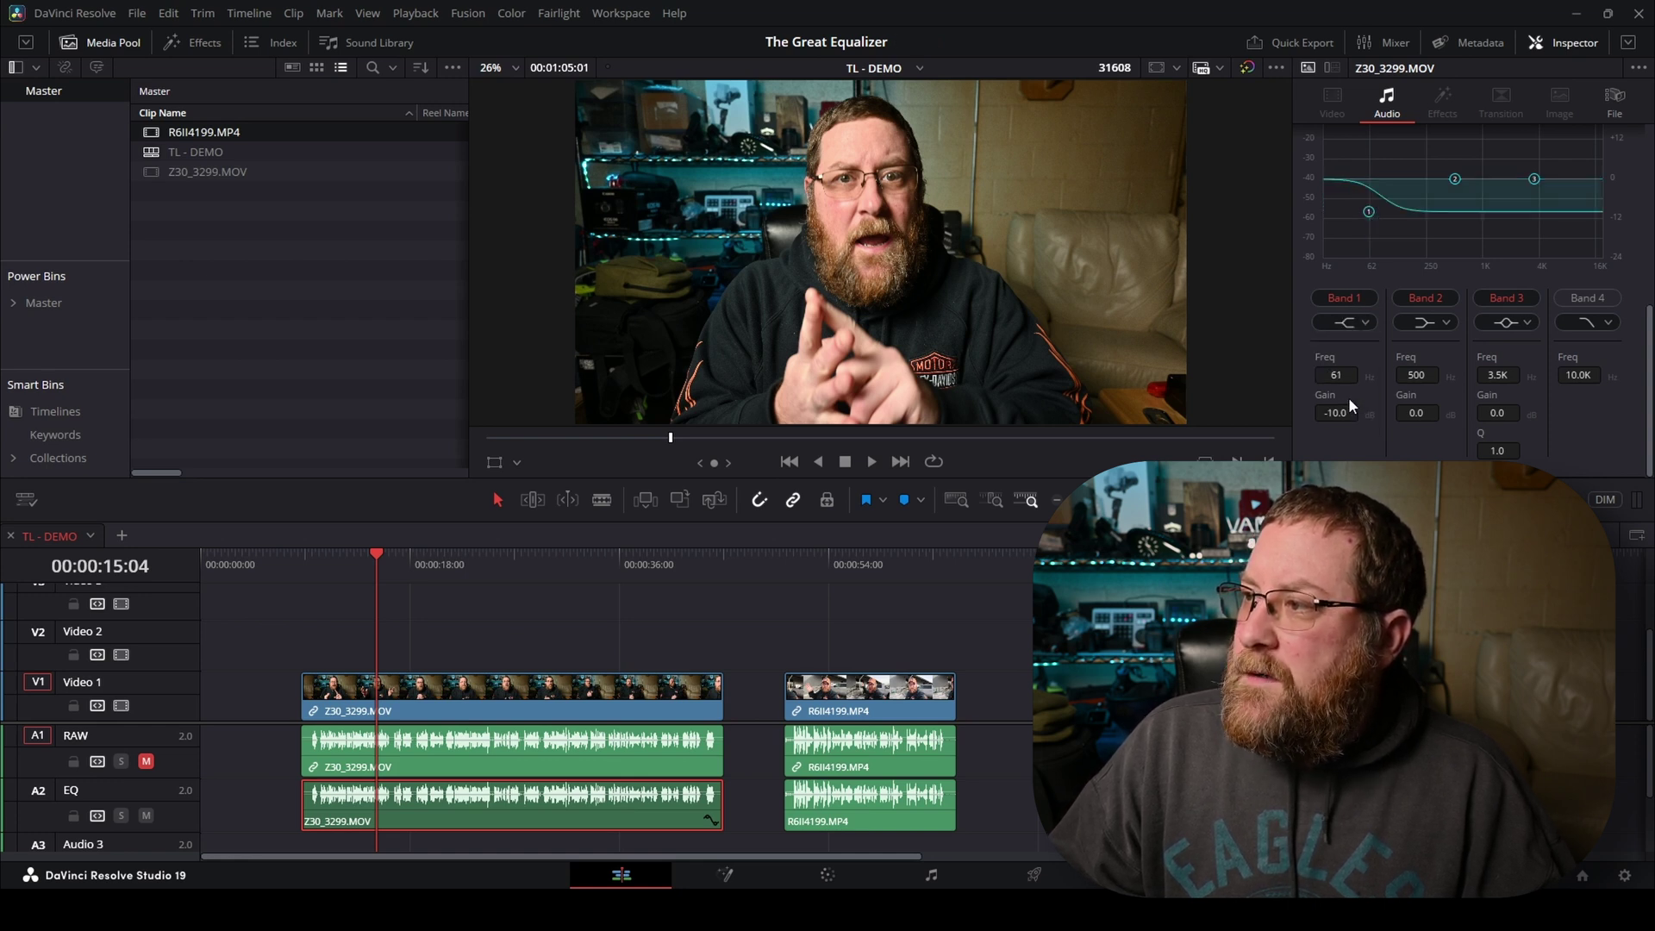
pyautogui.click(1359, 323)
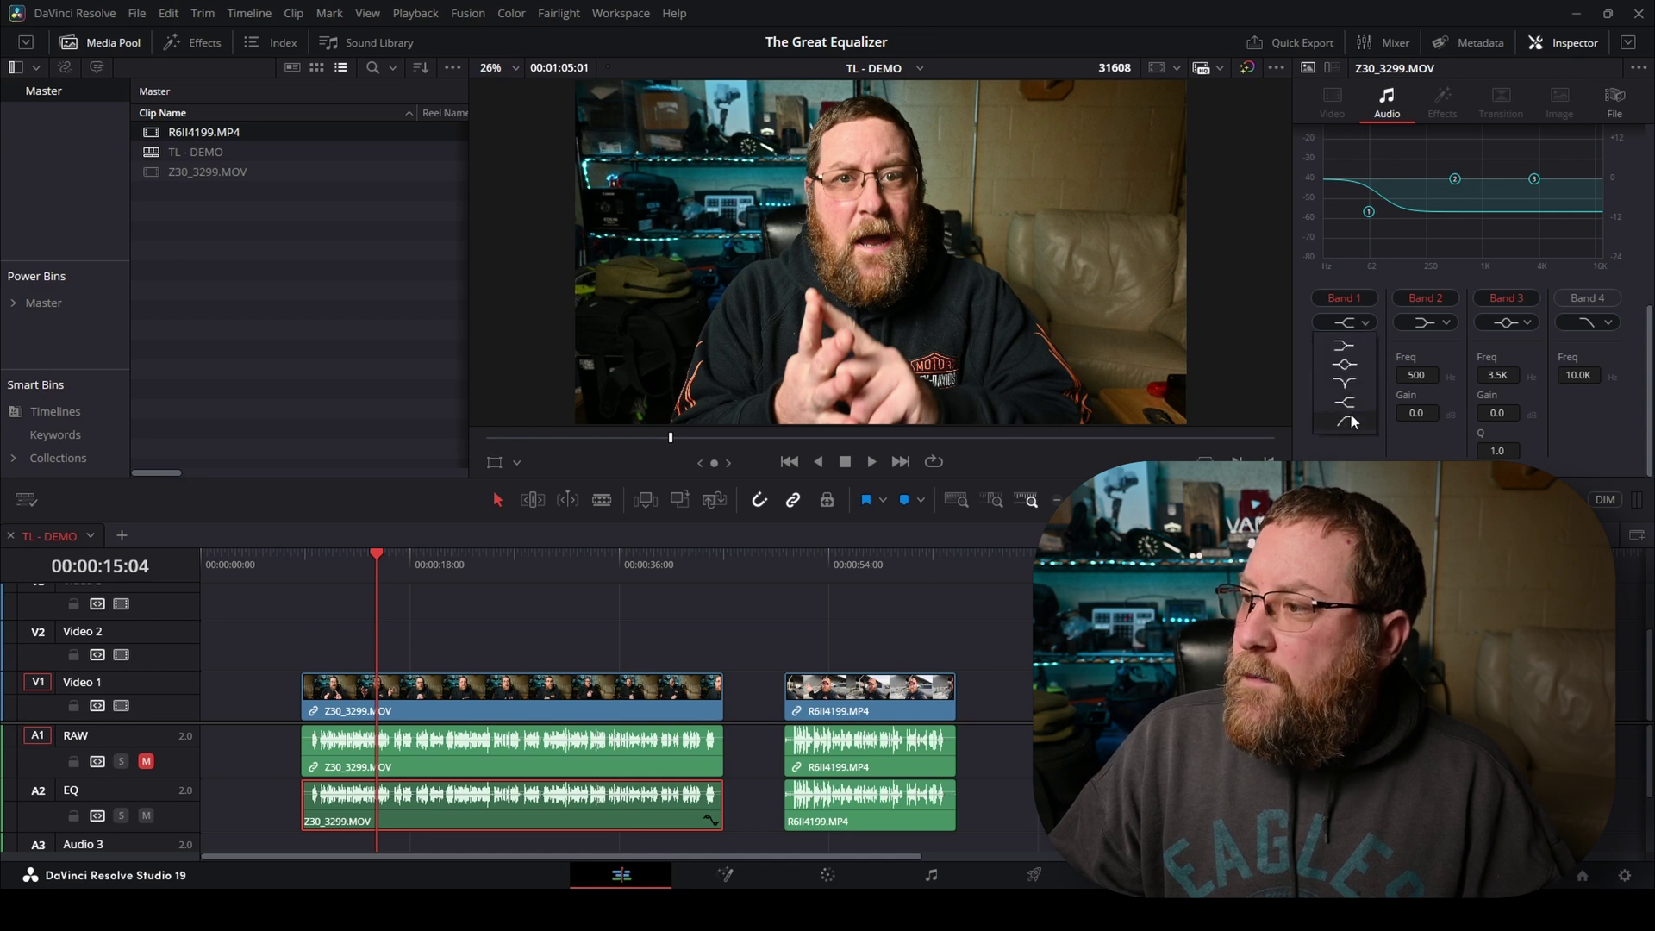
pyautogui.click(1351, 412)
pyautogui.click(1364, 321)
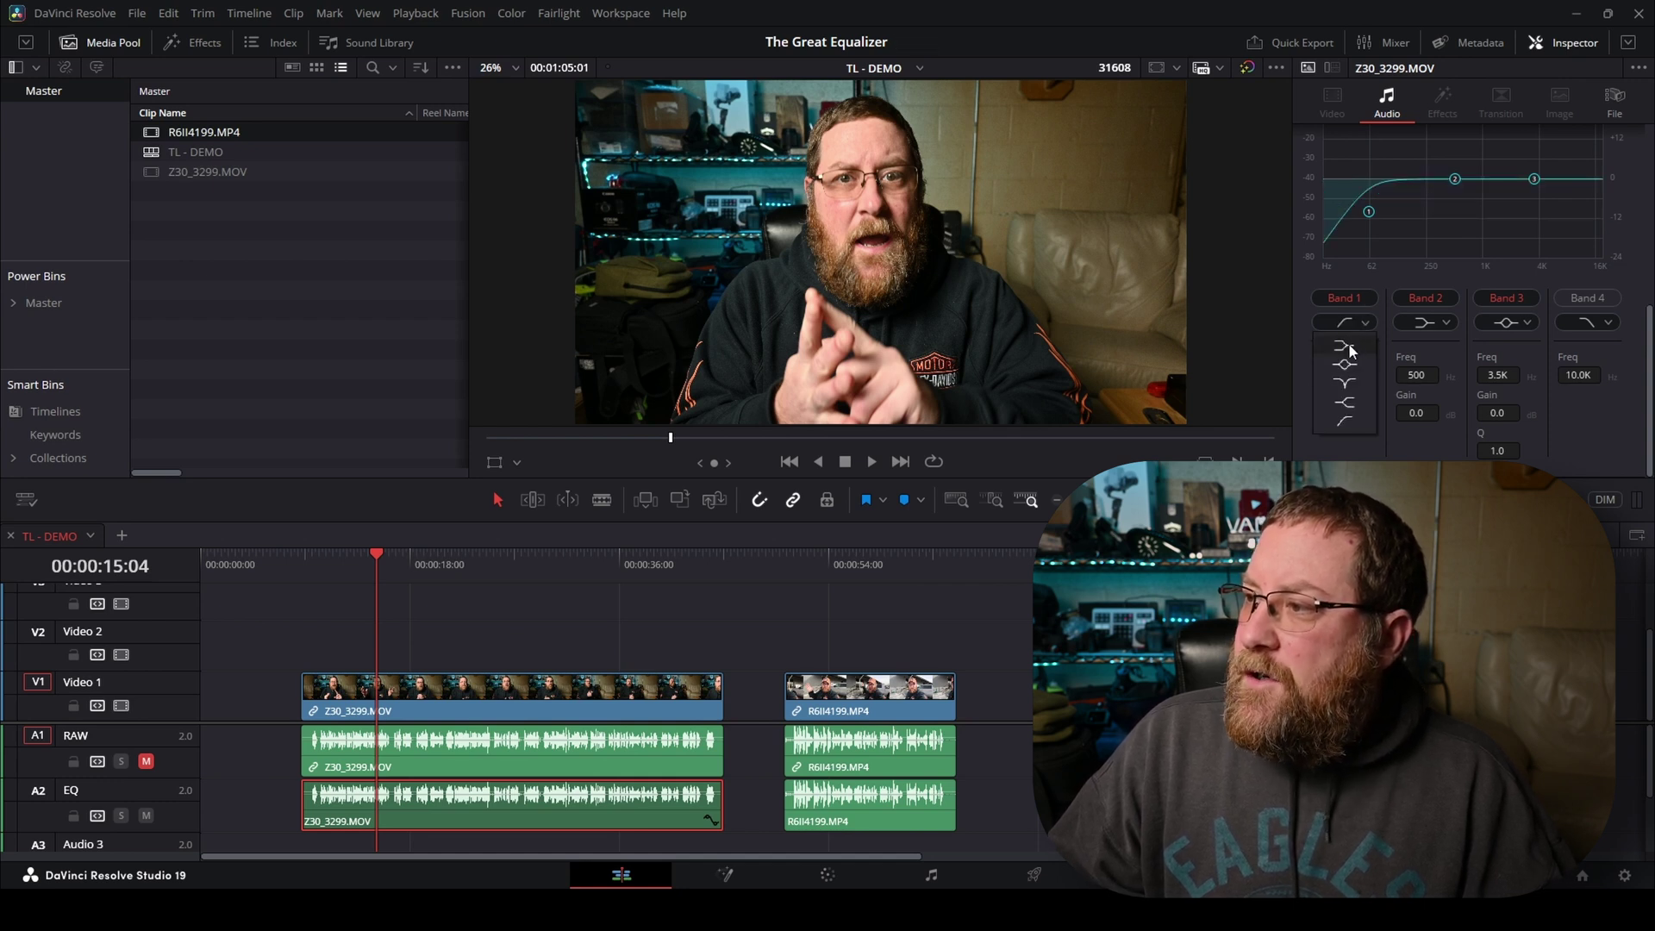
pyautogui.click(1346, 344)
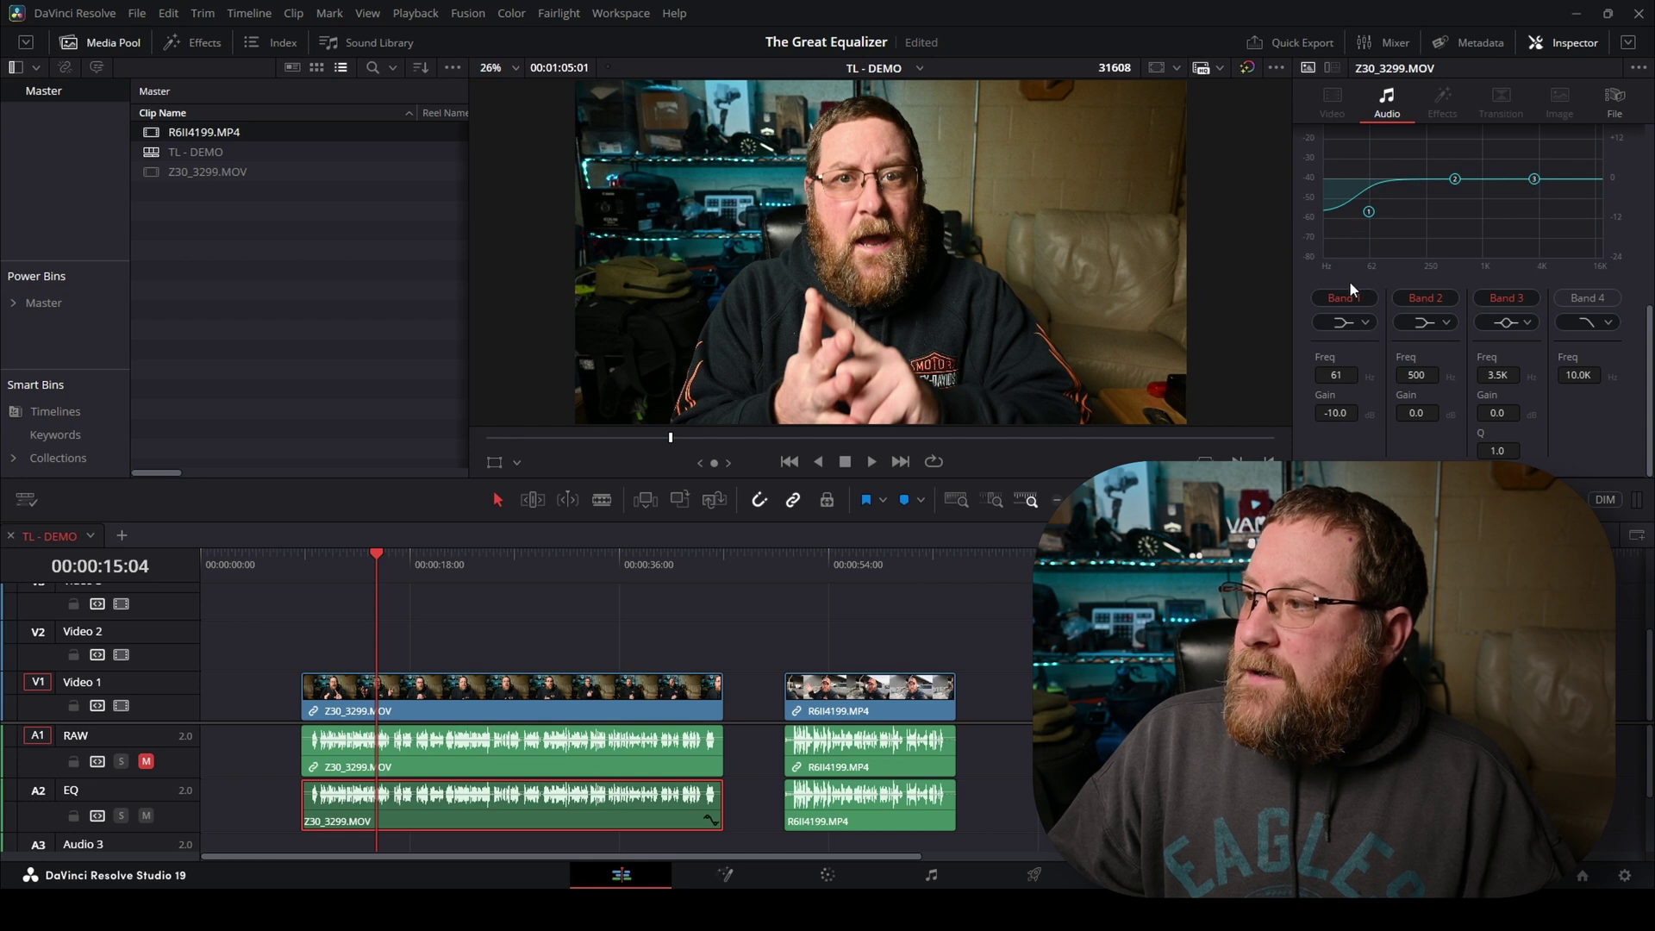
# Make Band 4 a high cut filter set near 12.2K
pyautogui.click(1445, 322)
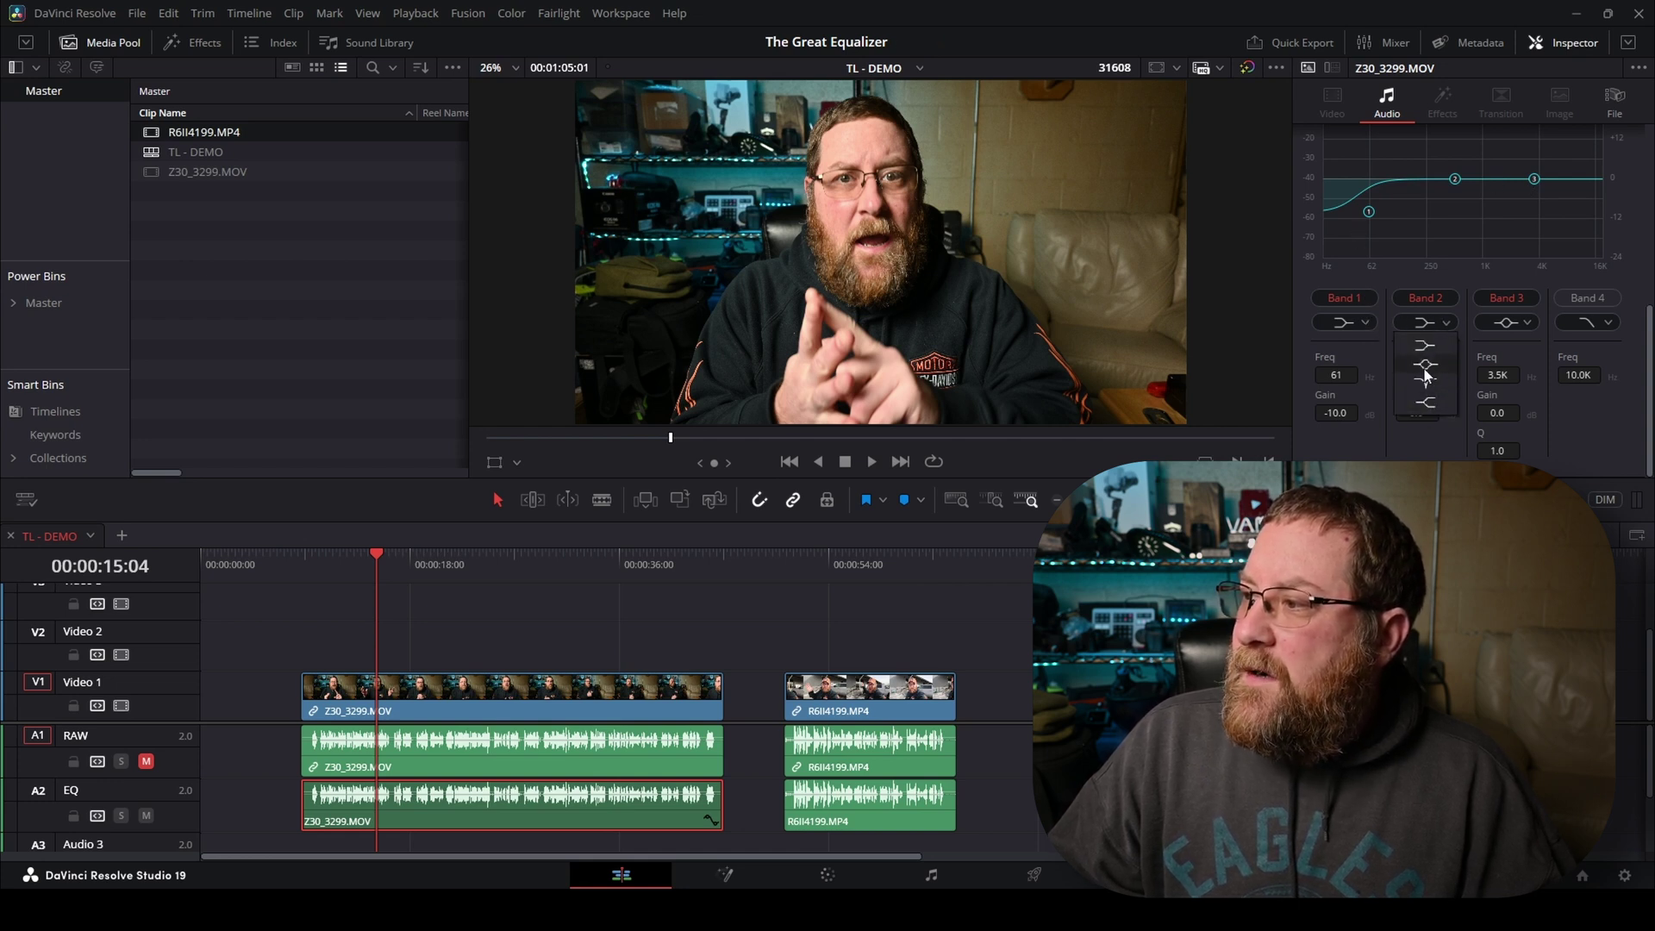
pyautogui.click(1609, 323)
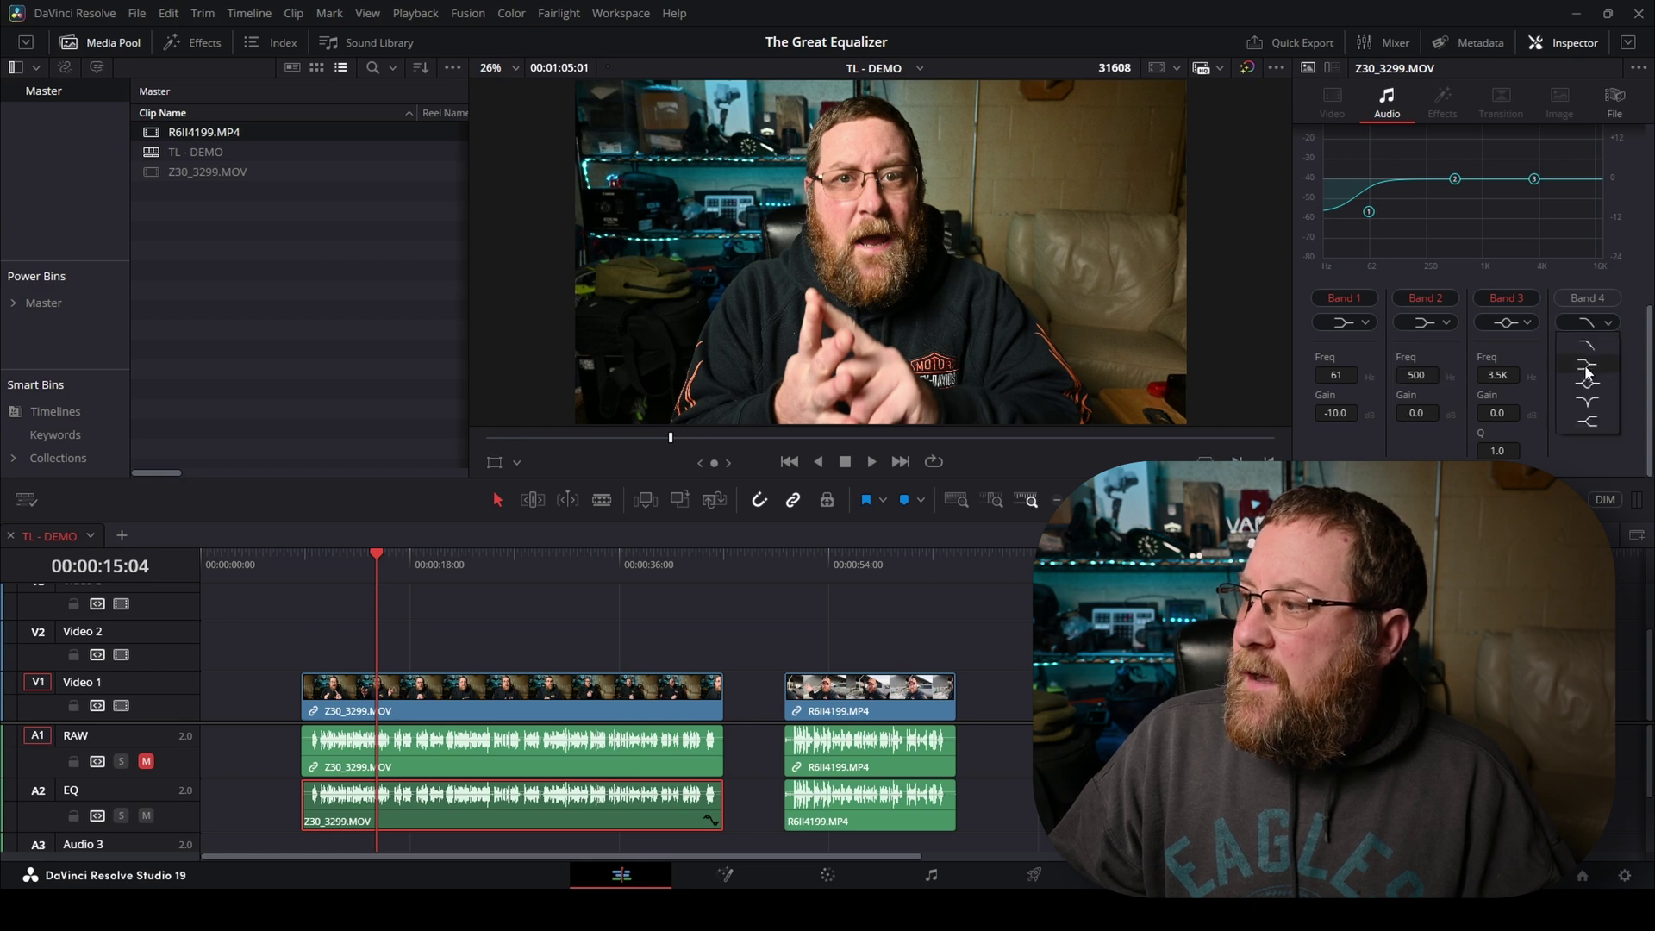
pyautogui.click(1607, 322)
pyautogui.click(1588, 345)
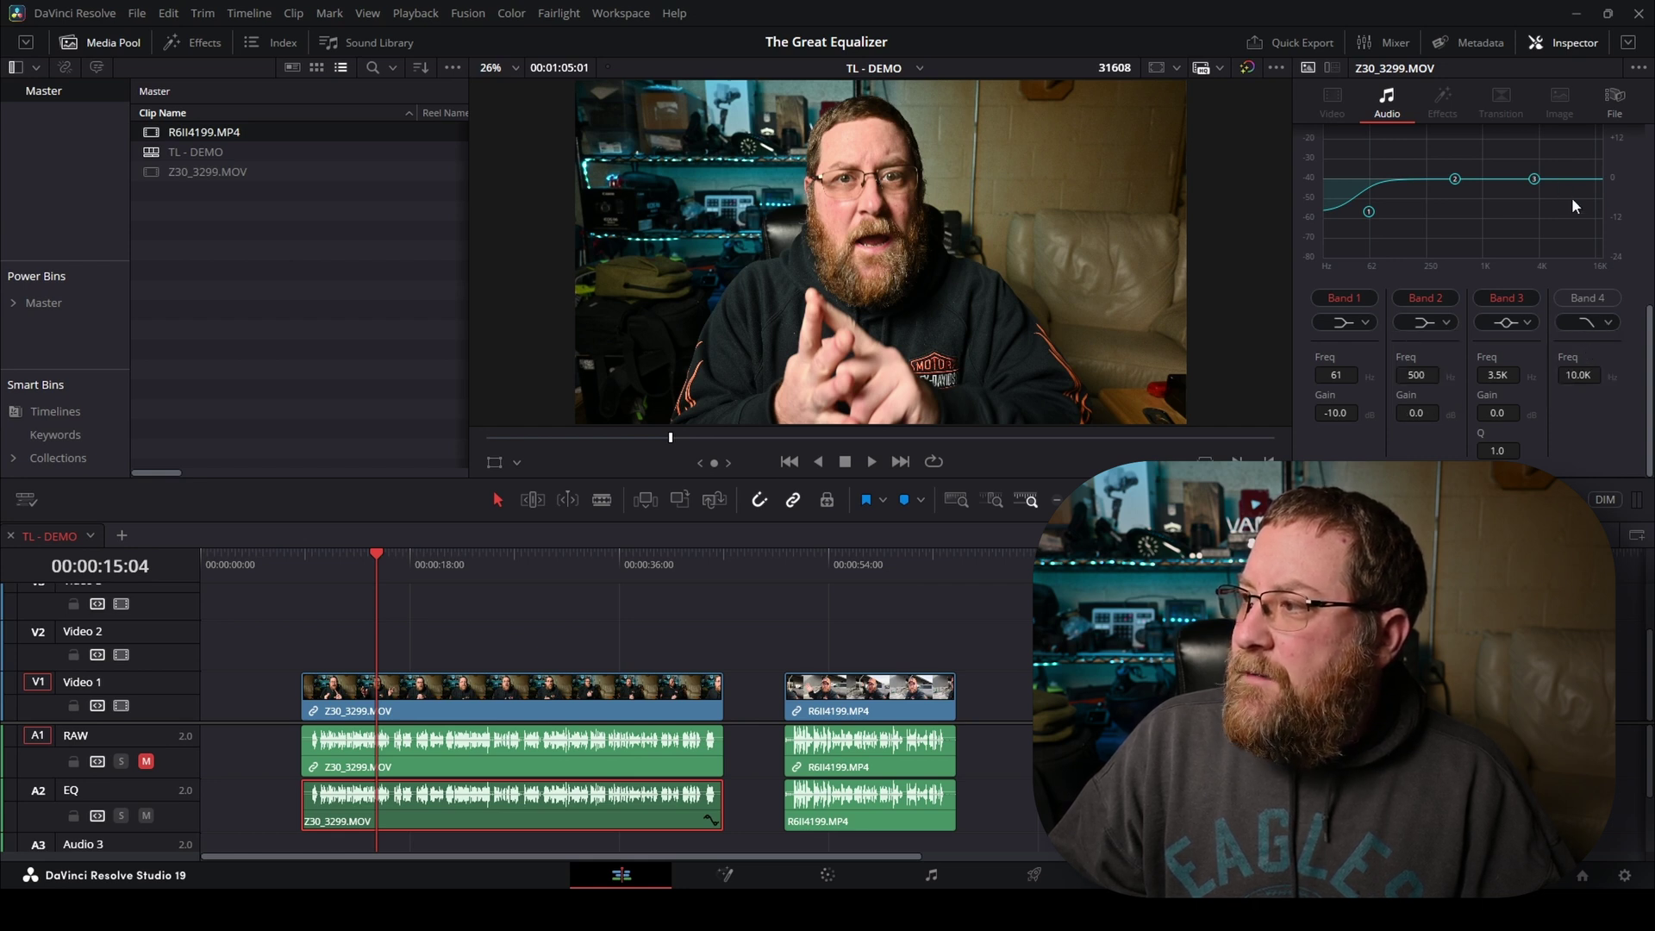
pyautogui.click(1583, 298)
pyautogui.moveTo(1586, 178)
pyautogui.mouseDown()
pyautogui.moveTo(1552, 178)
pyautogui.moveTo(1587, 185)
pyautogui.mouseUp()
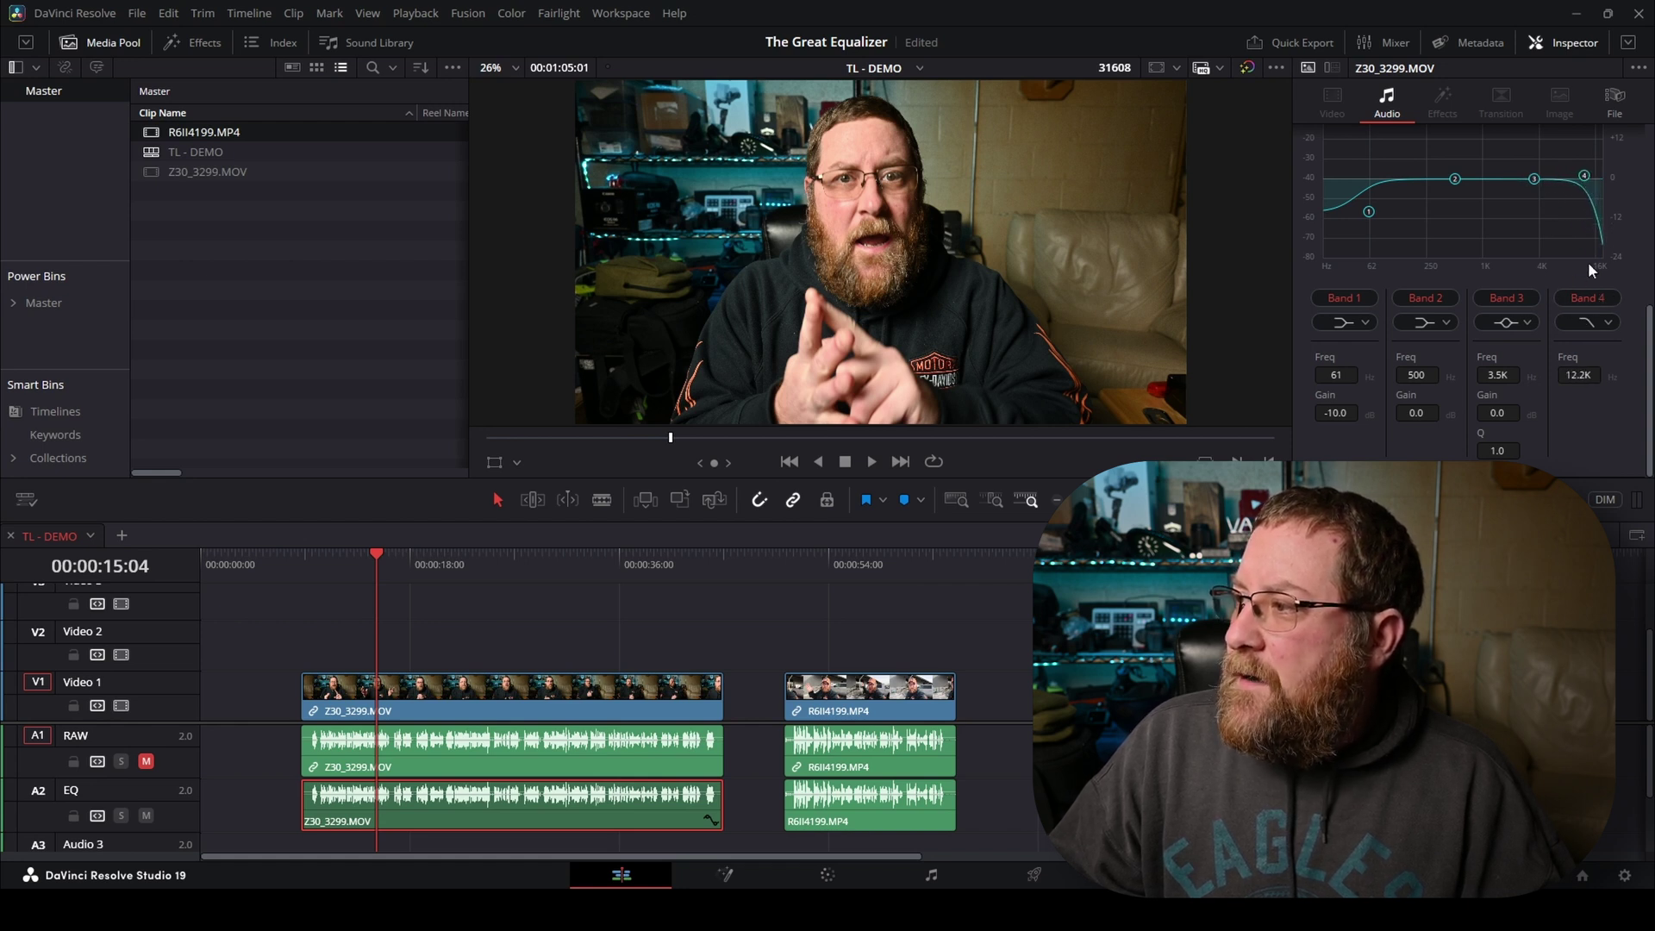
# Disable Band 1 and make Band 2 a bell cutting about 5 dB near 520 Hz
pyautogui.click(1346, 300)
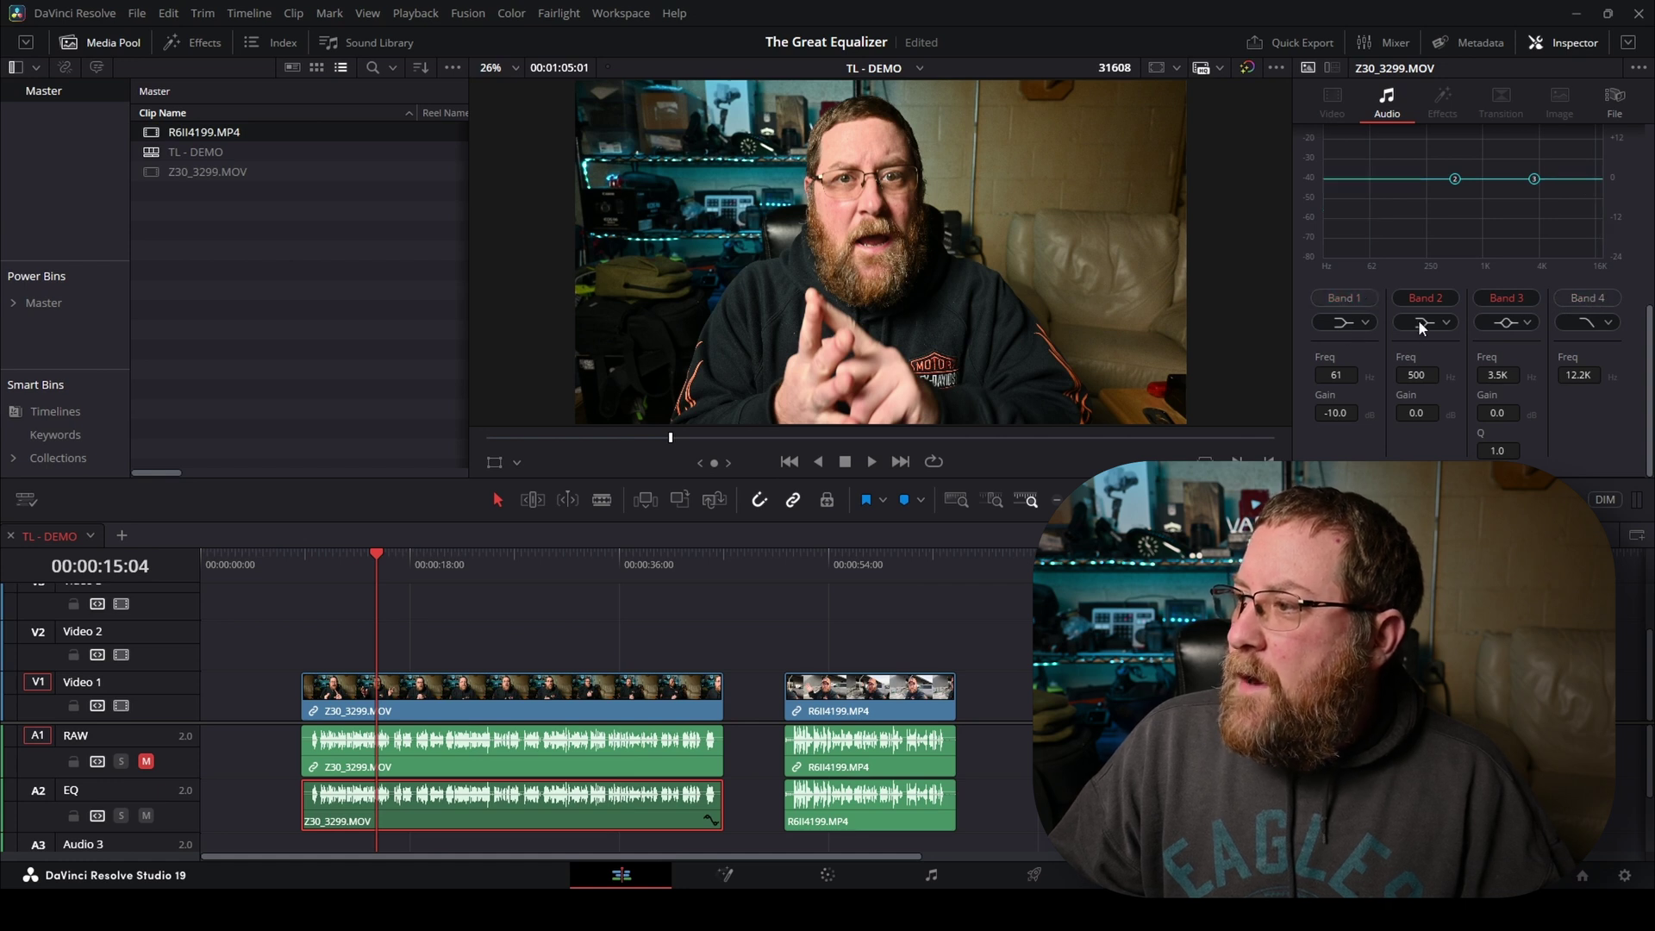
pyautogui.click(1426, 321)
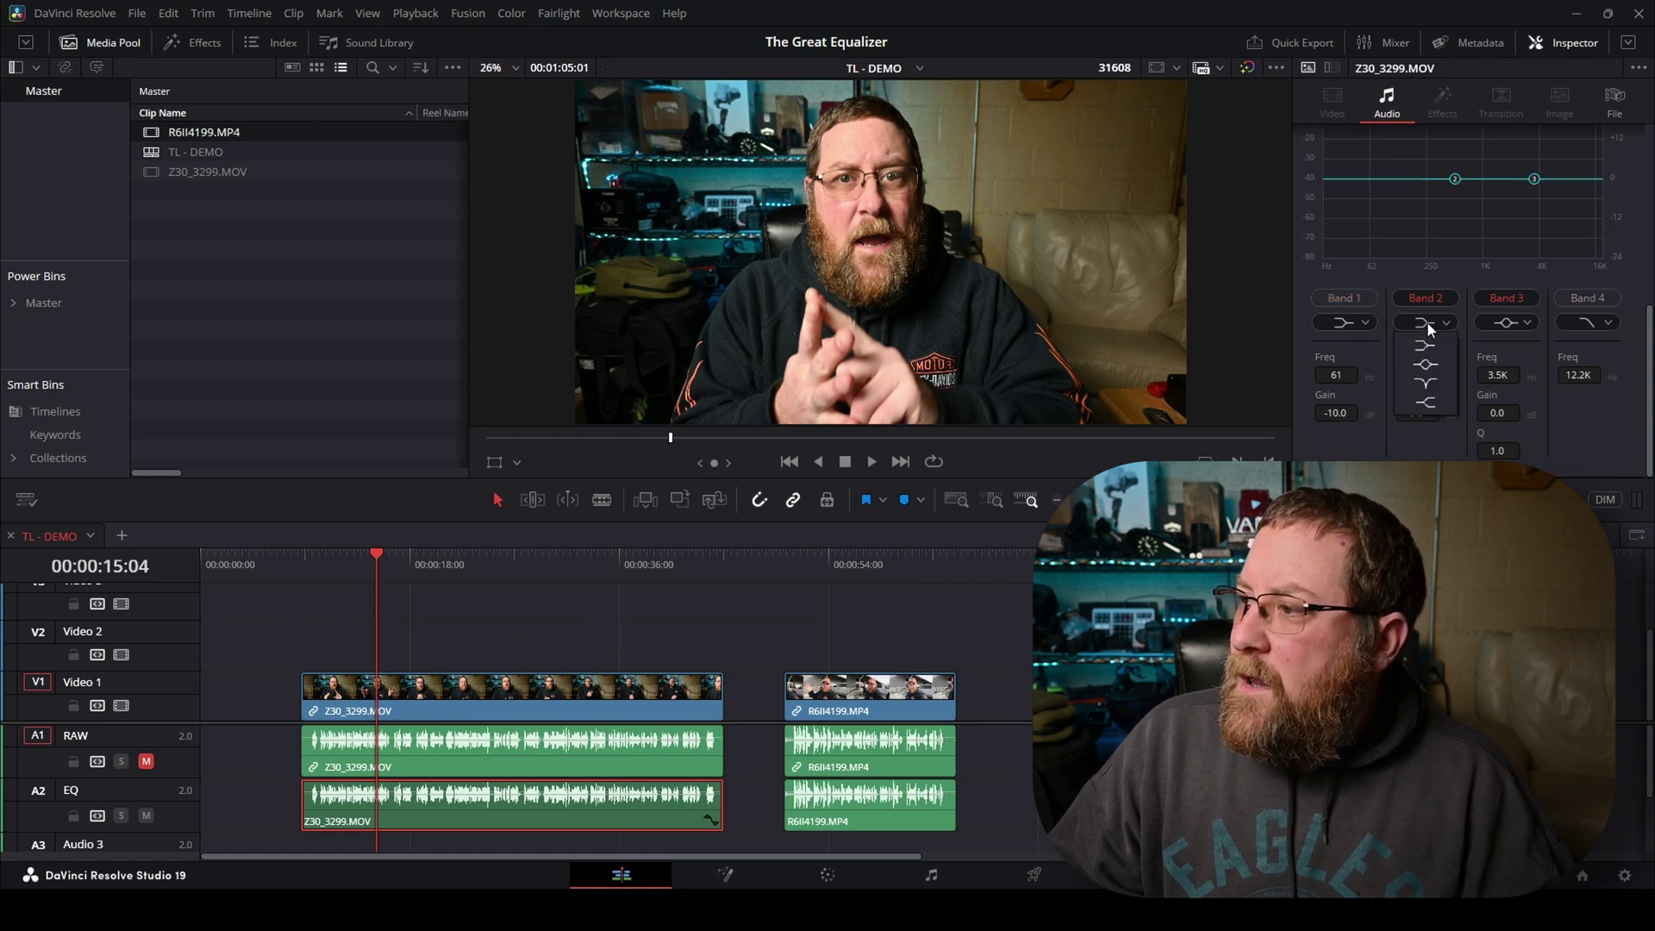
pyautogui.click(1432, 354)
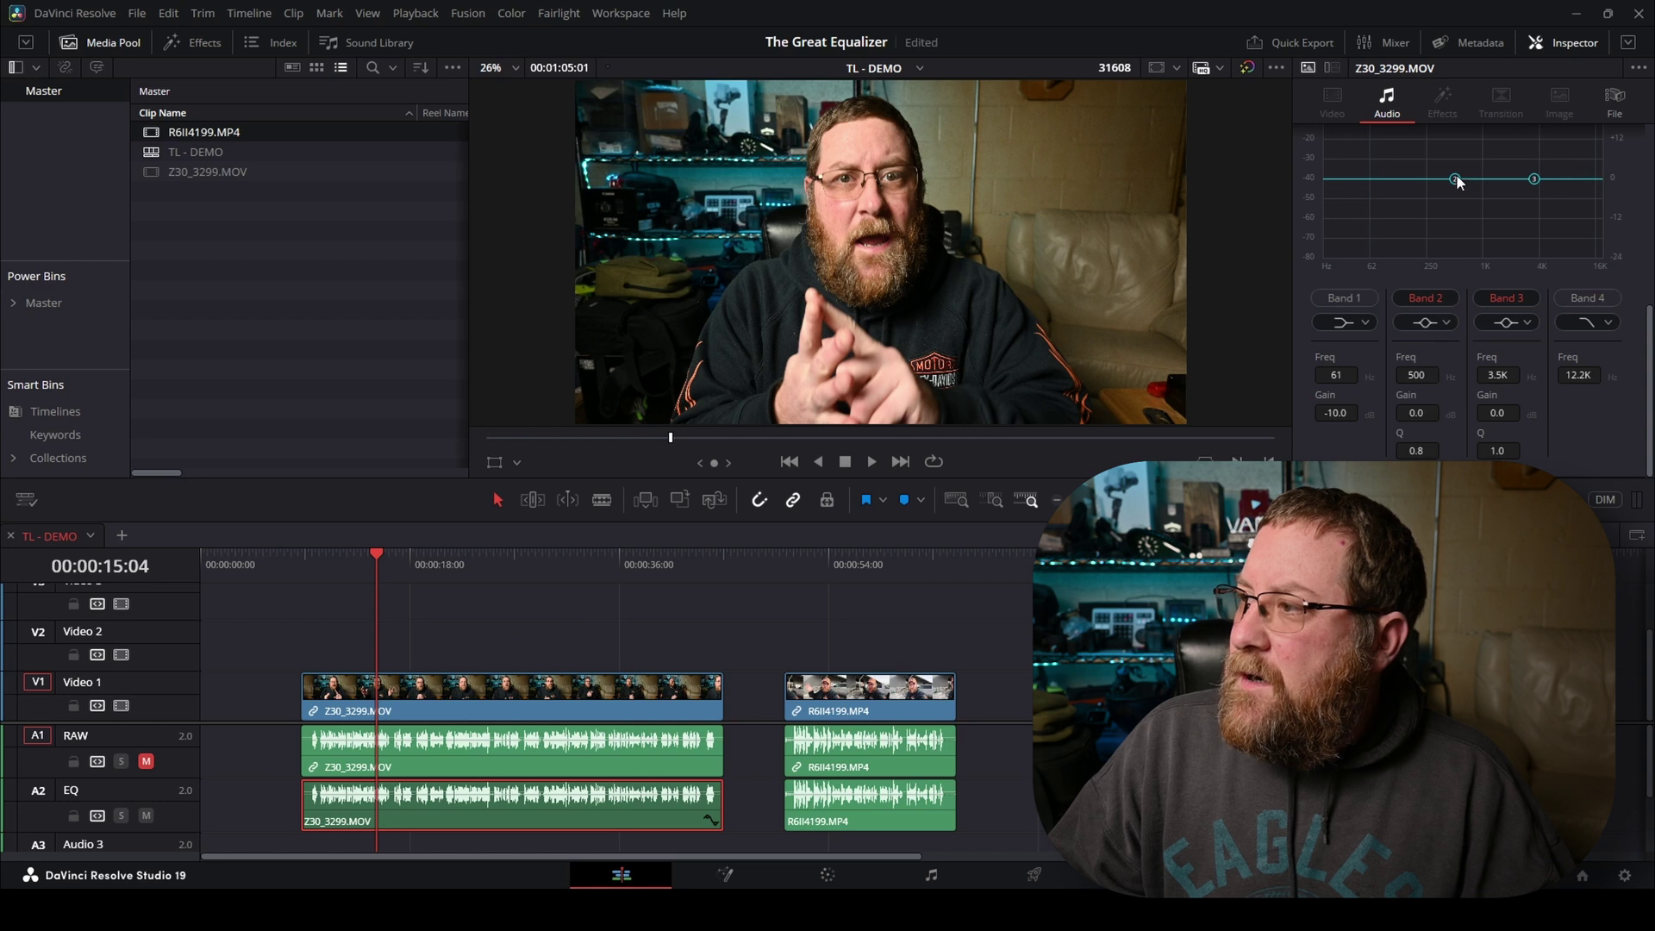
pyautogui.moveTo(1455, 179); pyautogui.dragTo(1456, 197)
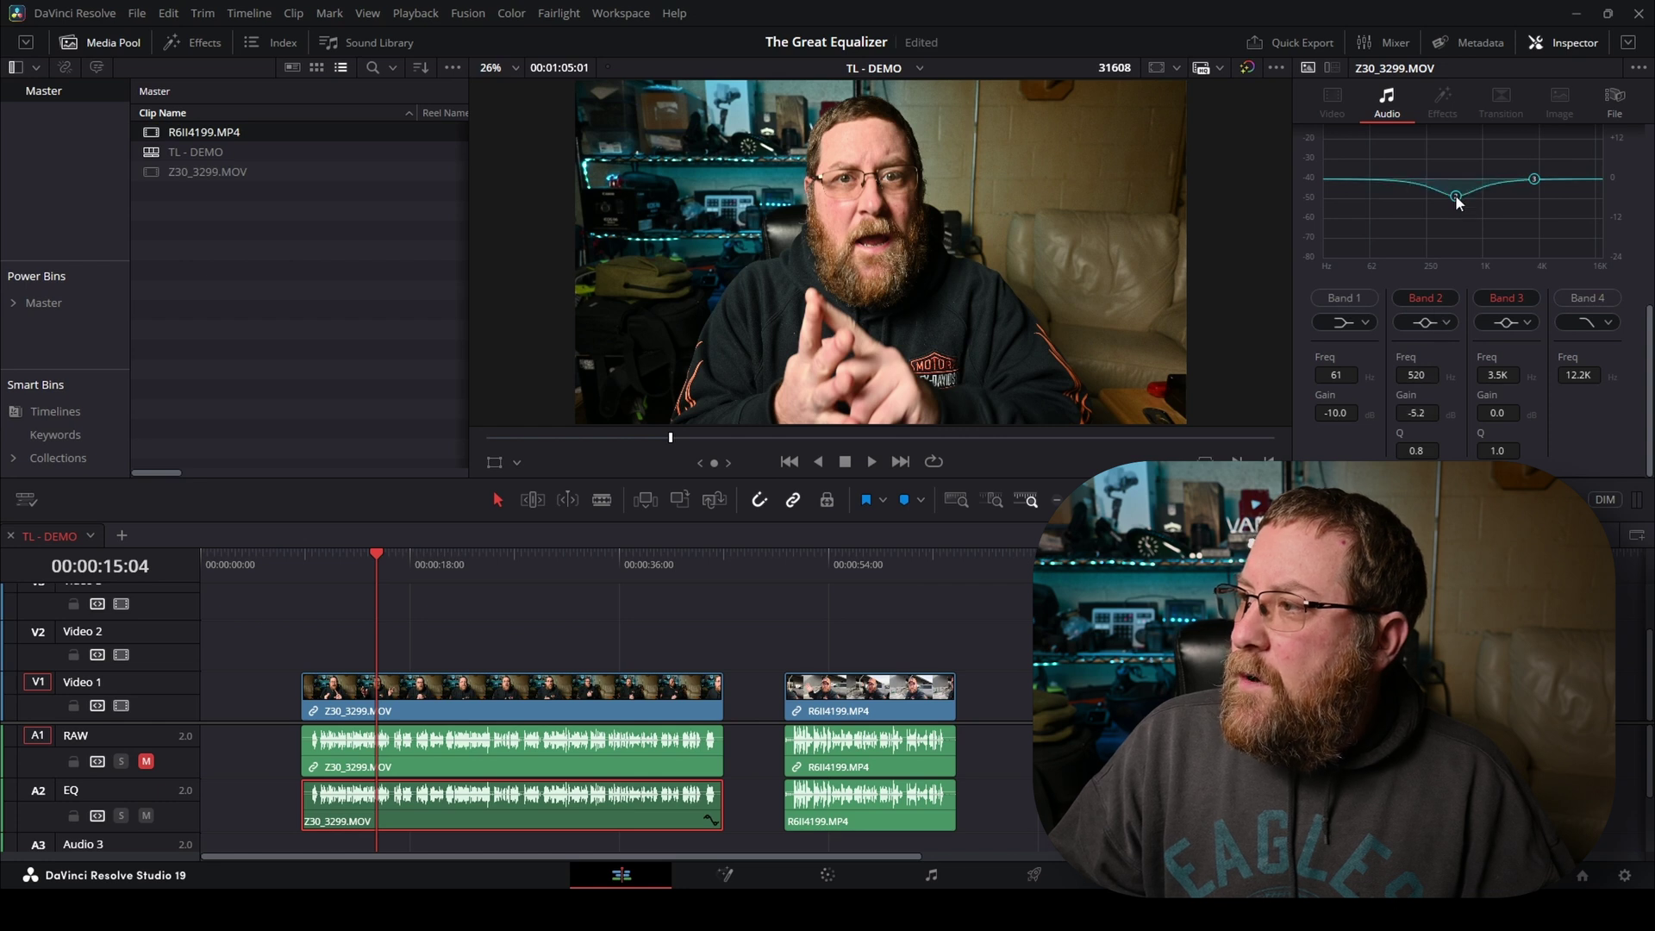
pyautogui.click(1424, 323)
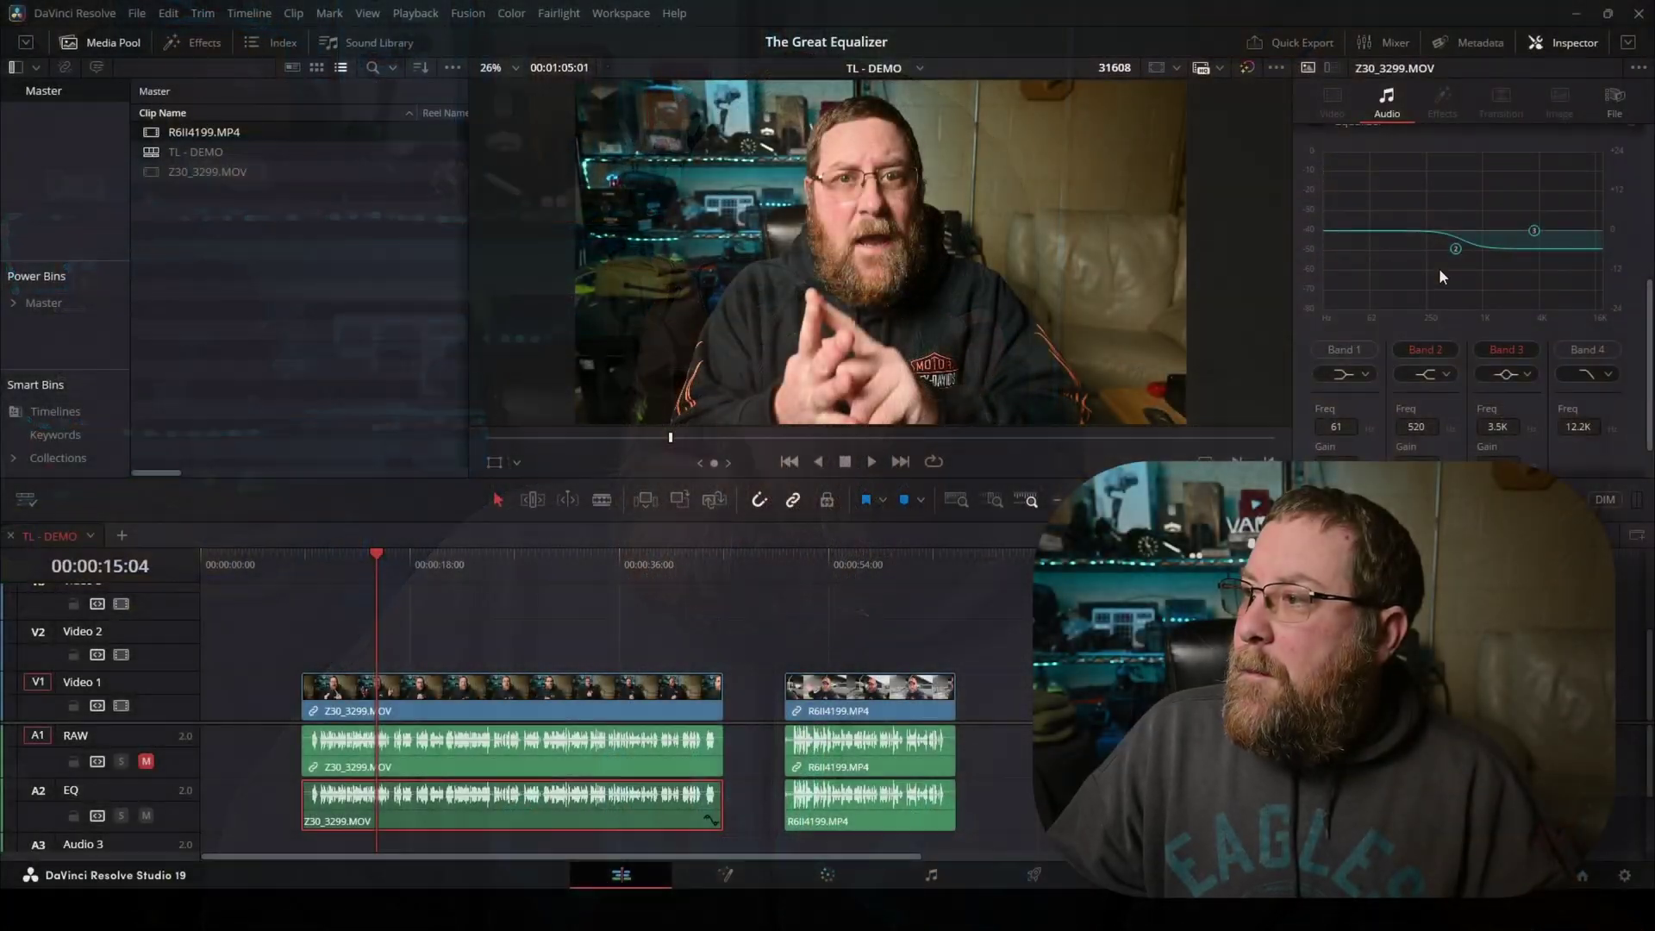
# Reset the clip equalizer to flat and return the playhead to 00:00:11:12
pyautogui.scroll(2, 1440, 272)
pyautogui.click(1630, 224)
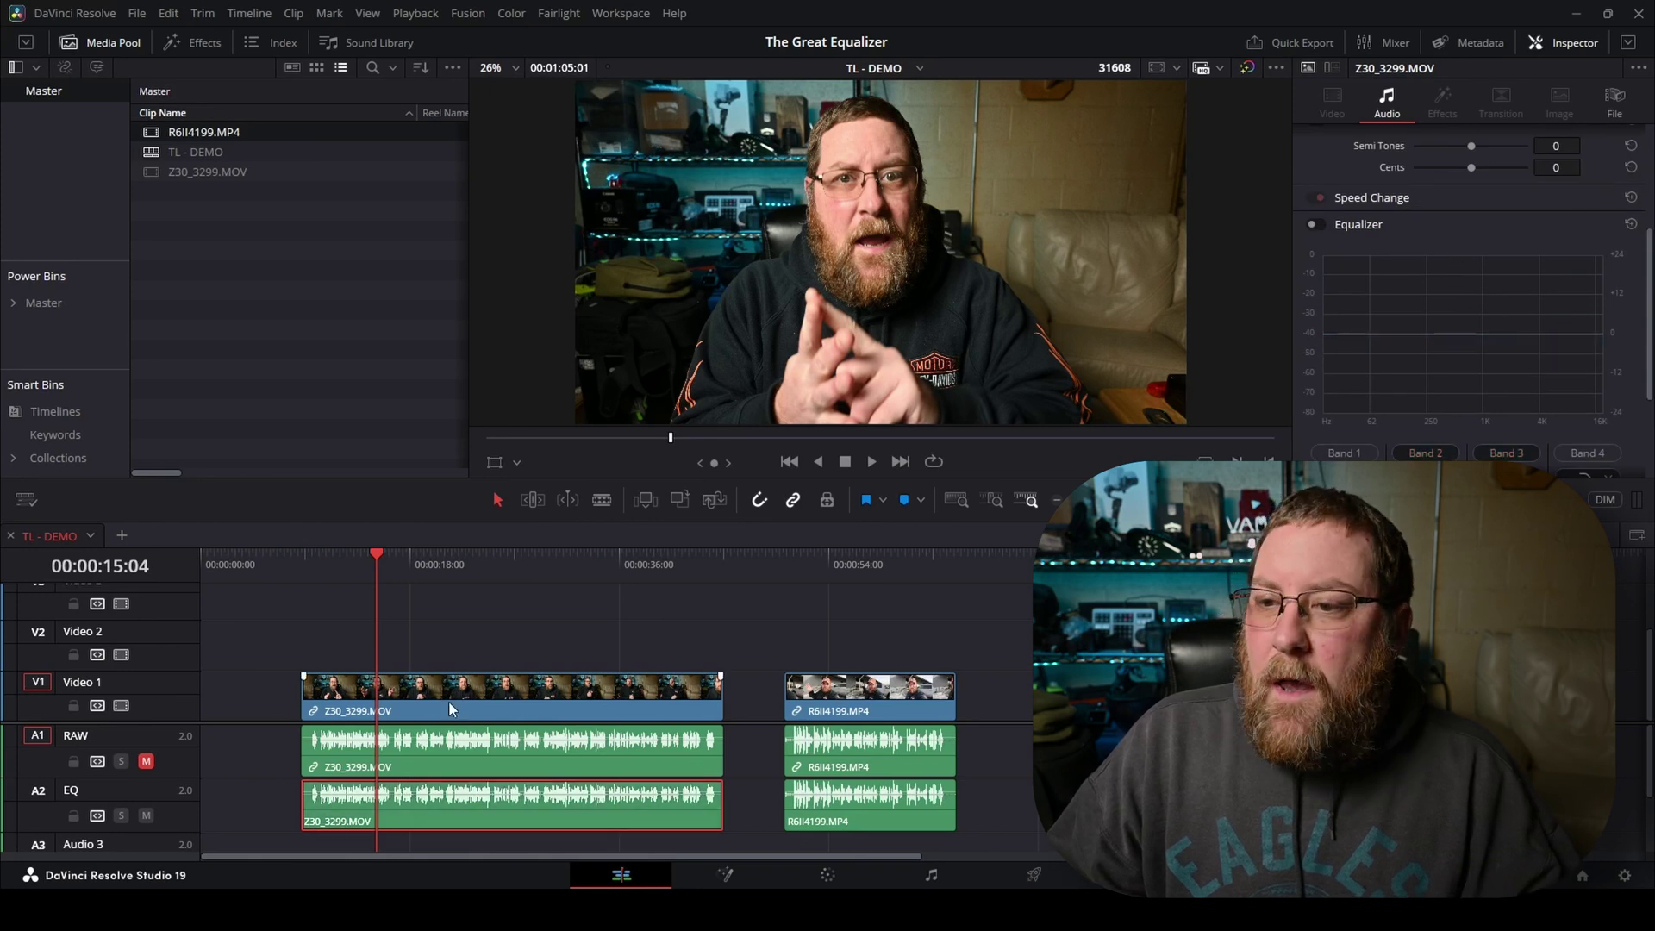
pyautogui.click(333, 558)
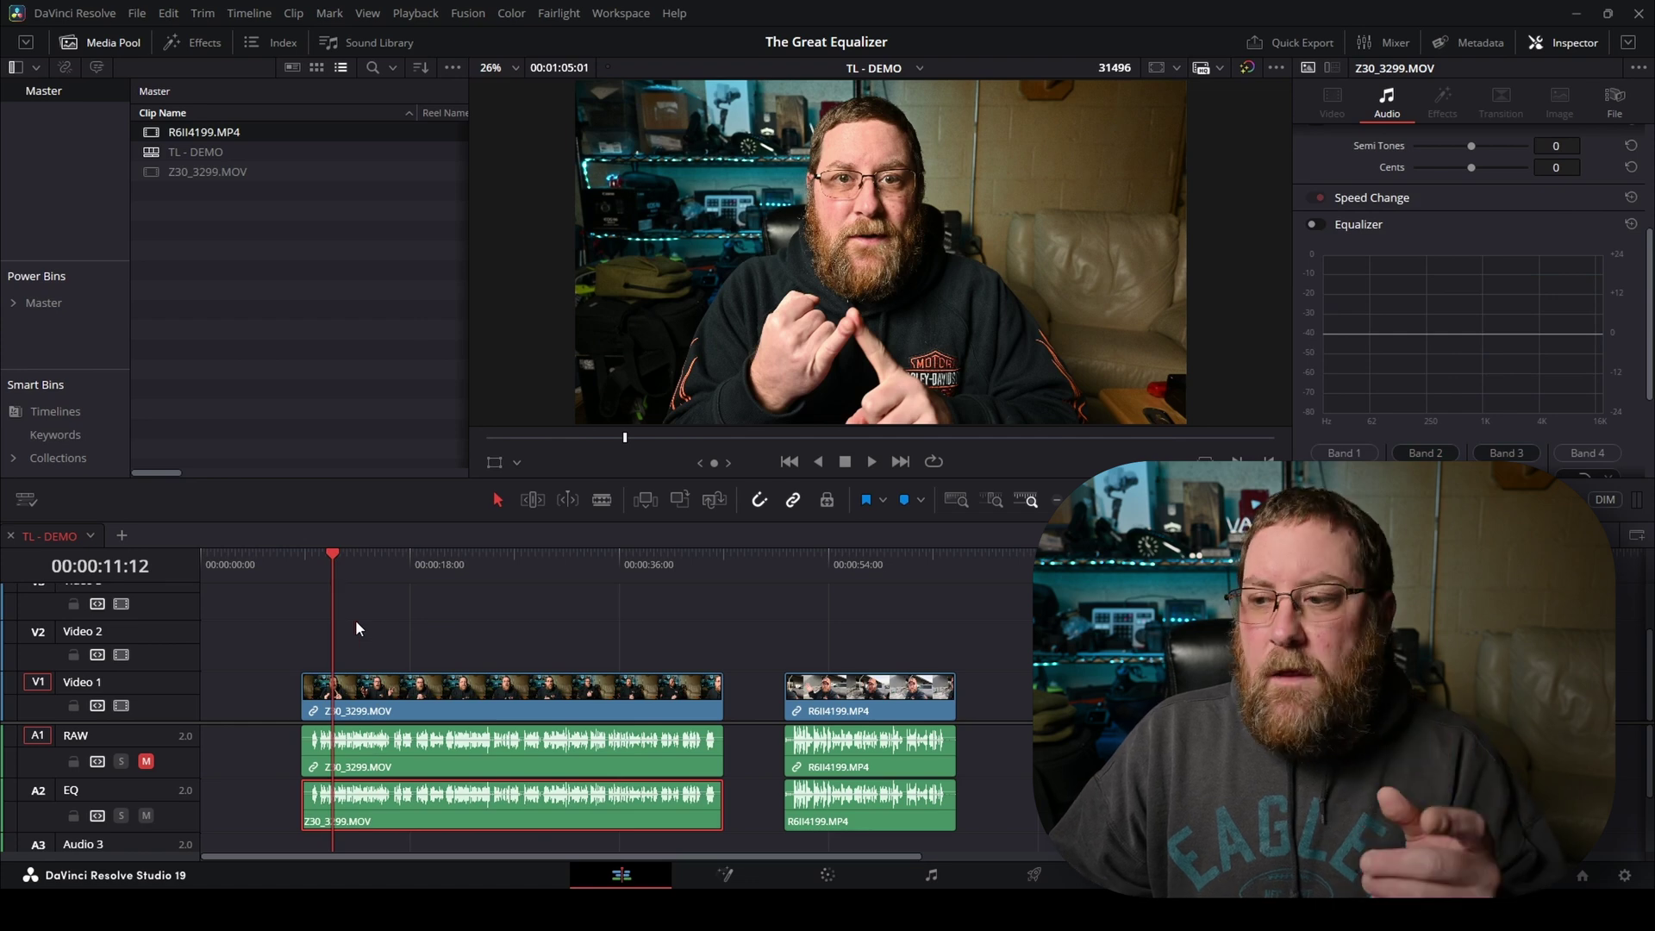
# On the Fairlight page, hide the Effects library, play the timeline briefly, and scroll the mixer
pyautogui.click(932, 878)
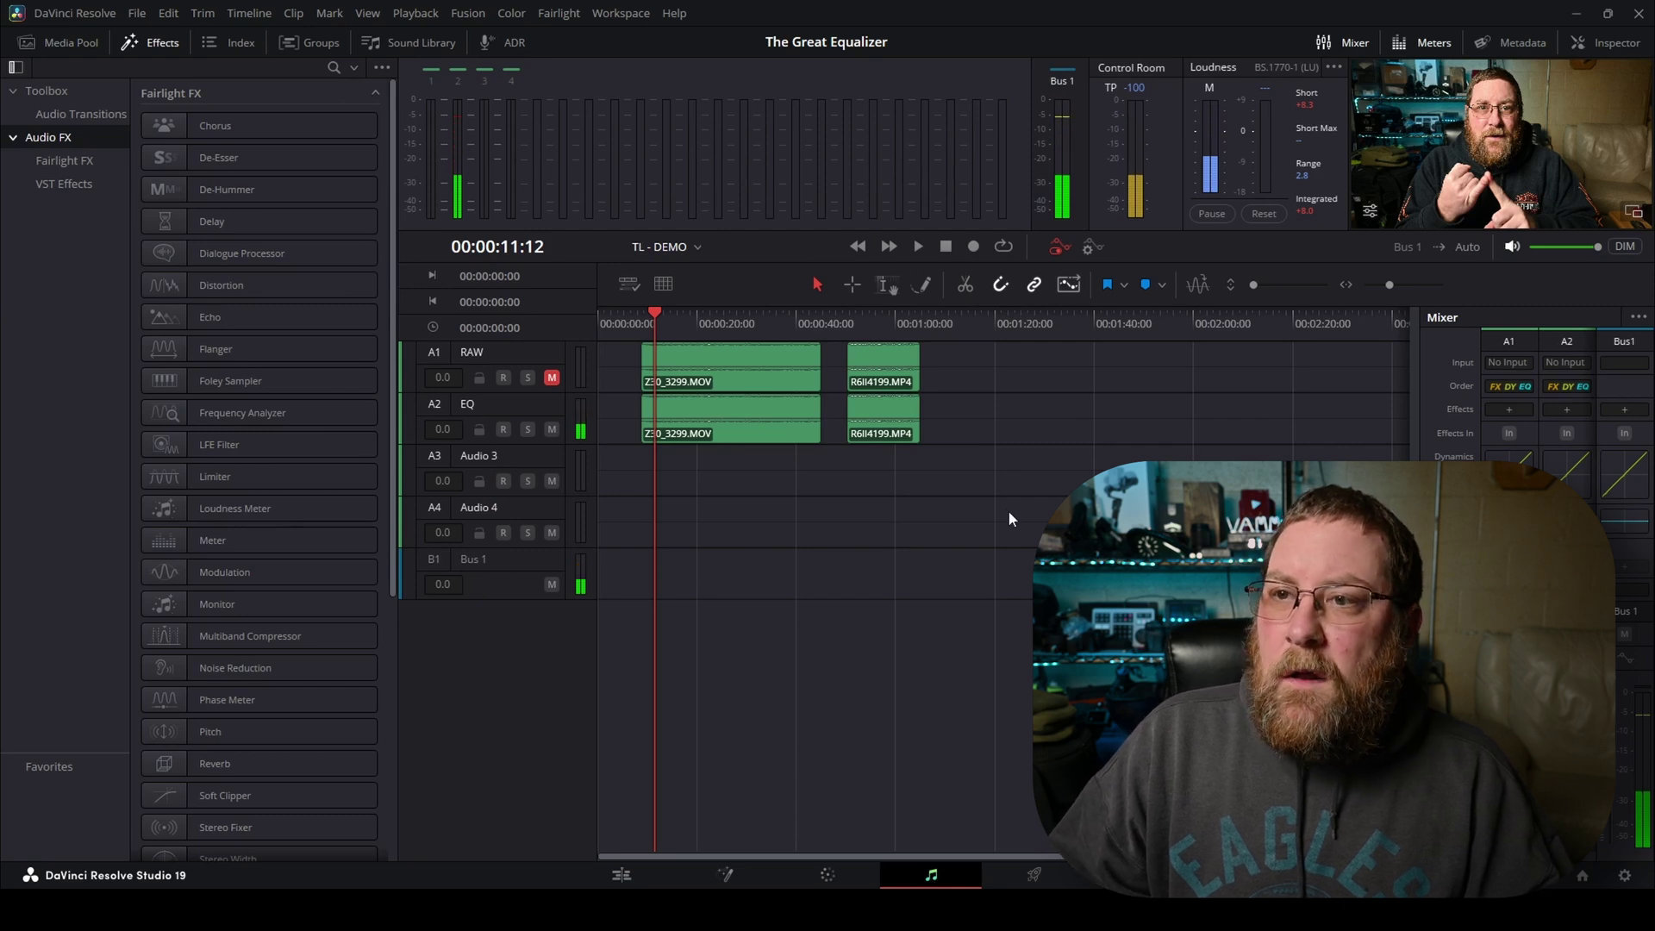
pyautogui.click(149, 43)
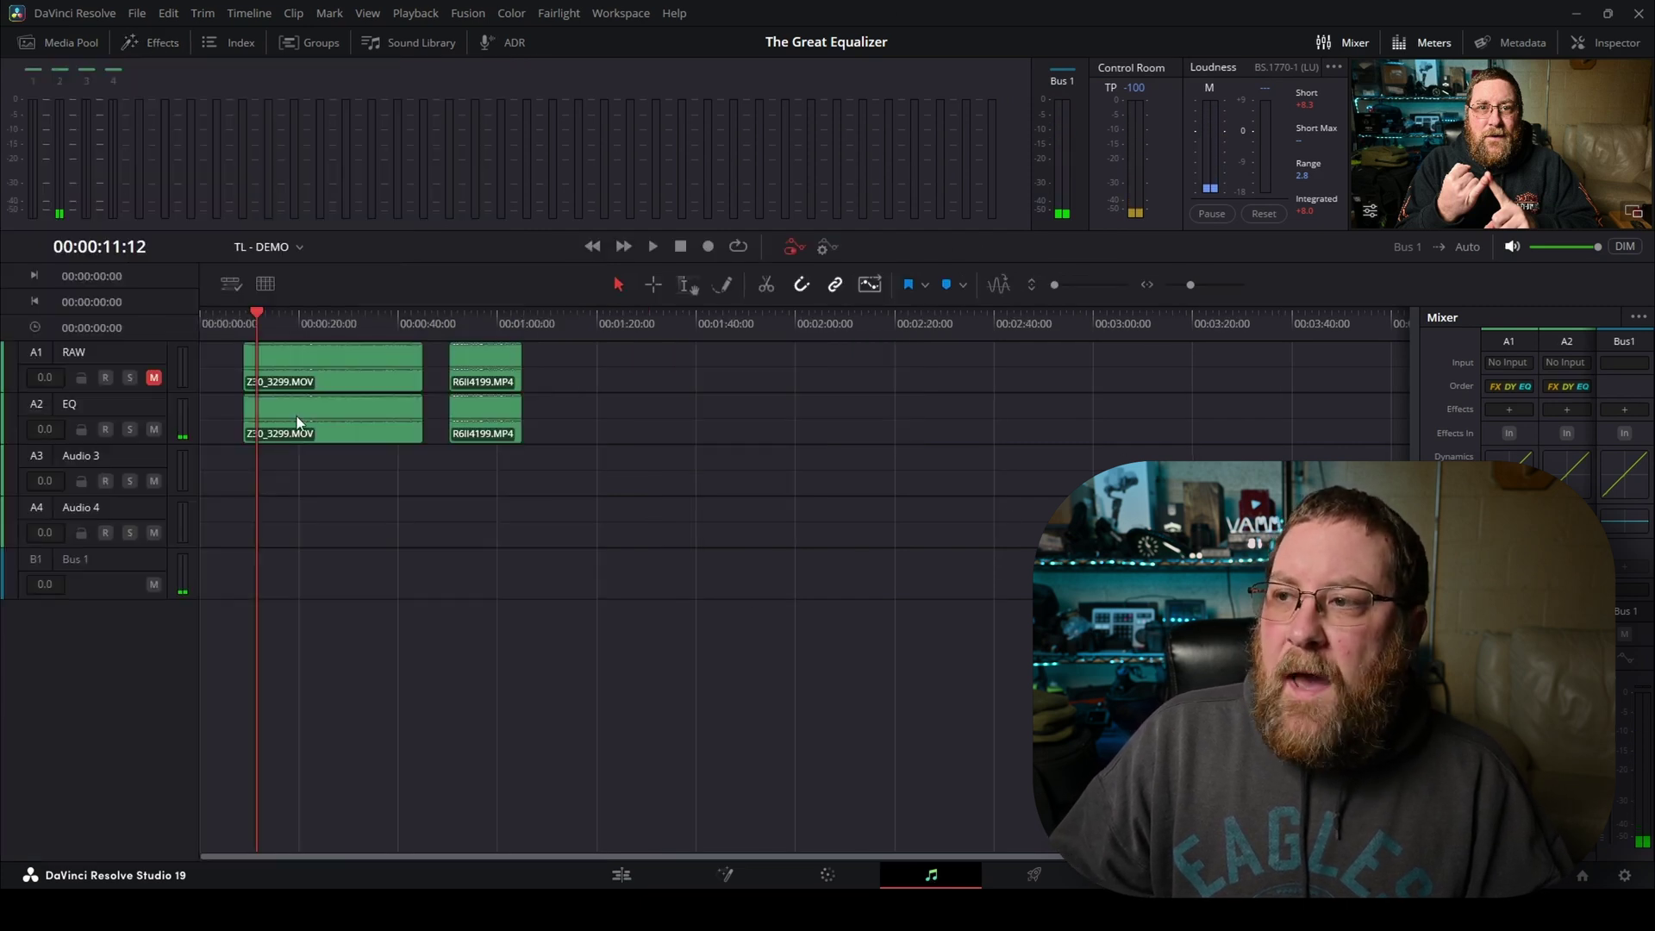
pyautogui.press('space')
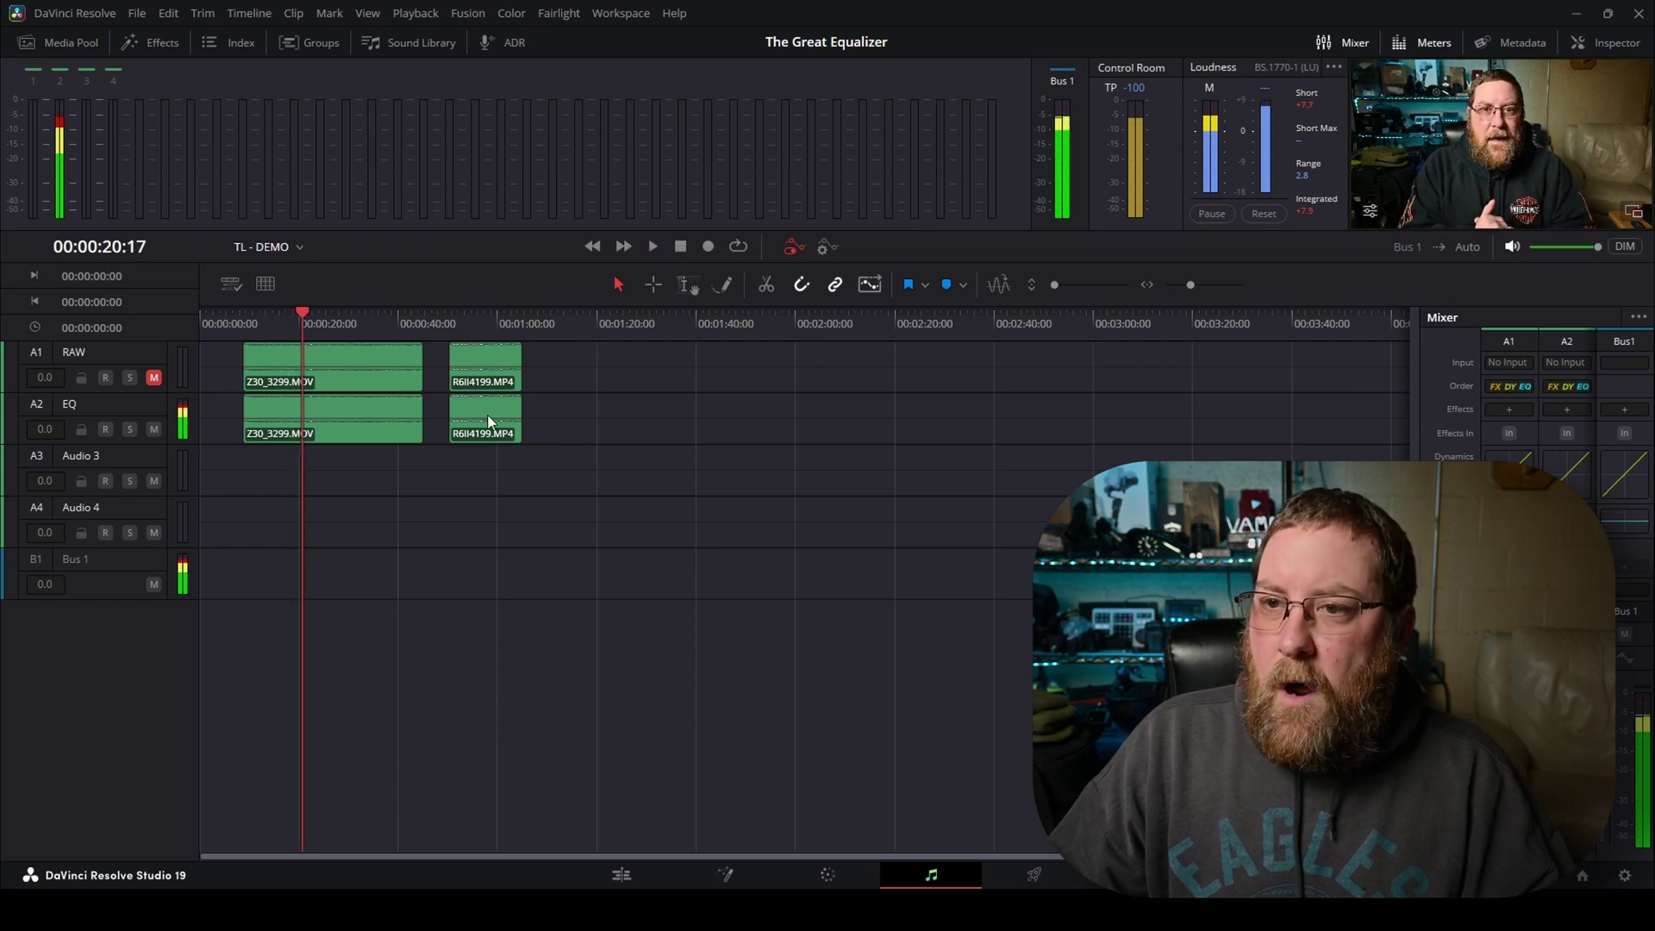
pyautogui.press('space')
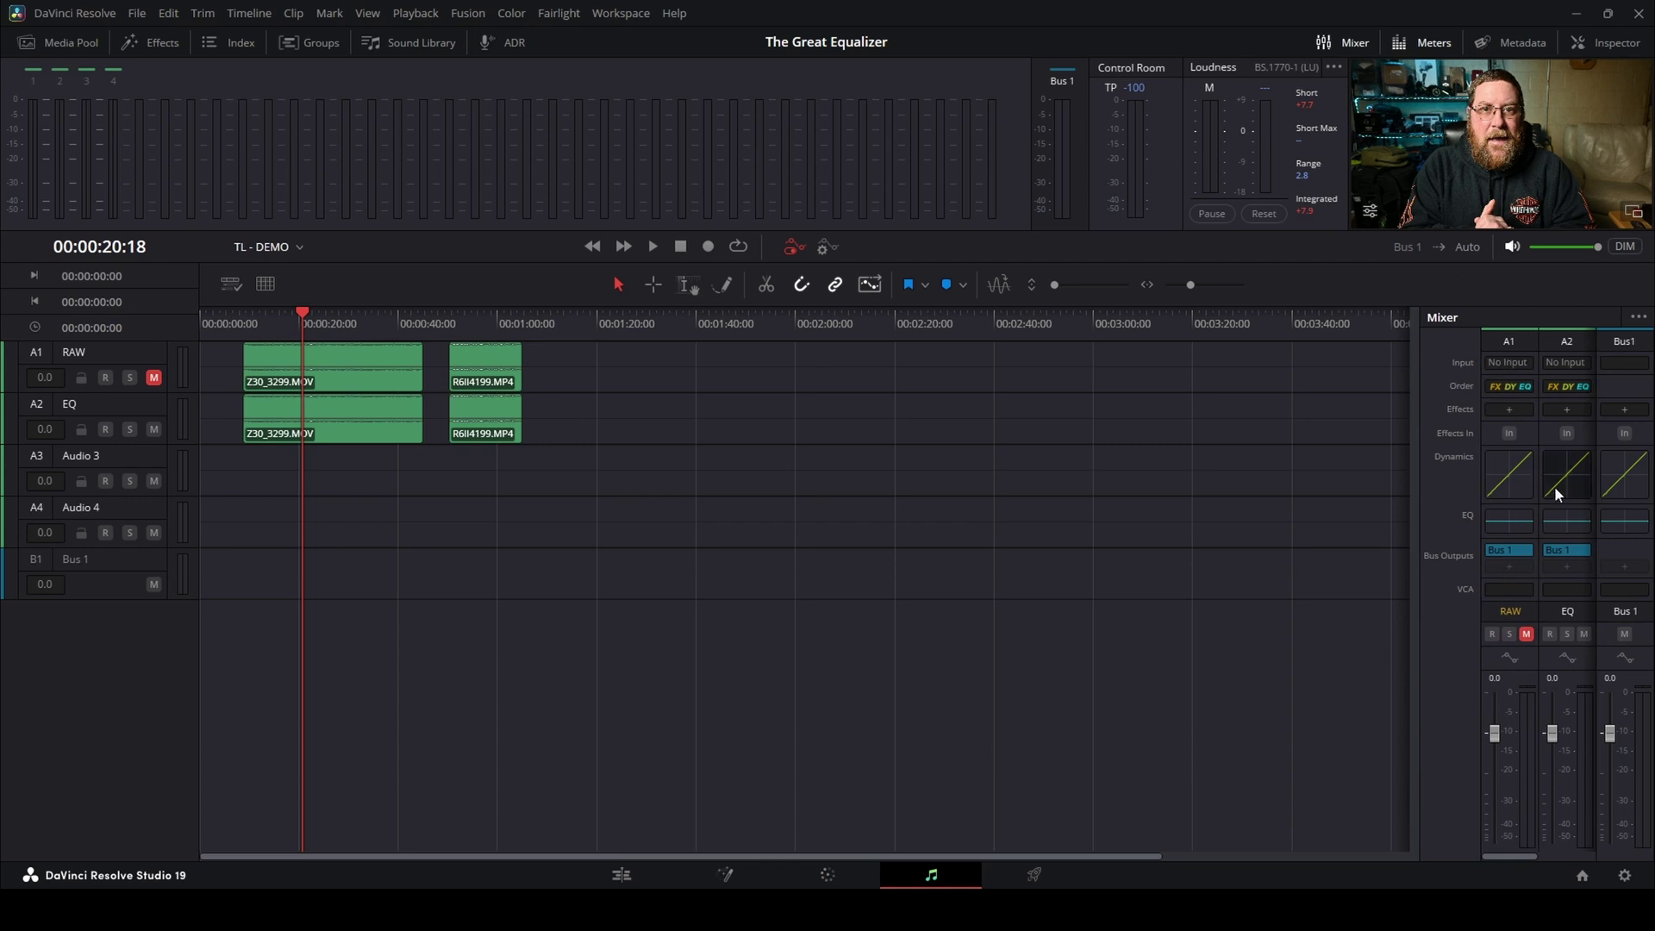
pyautogui.moveTo(1509, 857)
pyautogui.mouseDown()
pyautogui.moveTo(1592, 854)
pyautogui.moveTo(1493, 856)
pyautogui.moveTo(1601, 843)
pyautogui.moveTo(1485, 849)
pyautogui.moveTo(1621, 847)
pyautogui.moveTo(1483, 849)
pyautogui.mouseUp()
pyautogui.moveTo(1508, 854)
pyautogui.mouseDown()
pyautogui.moveTo(1597, 838)
pyautogui.moveTo(1492, 826)
pyautogui.mouseUp()
# Open the EQ track's equalizer and try the General - Telephone, Dialog - Male and Dialog - Male lav finisher presets
pyautogui.doubleClick(1561, 525)
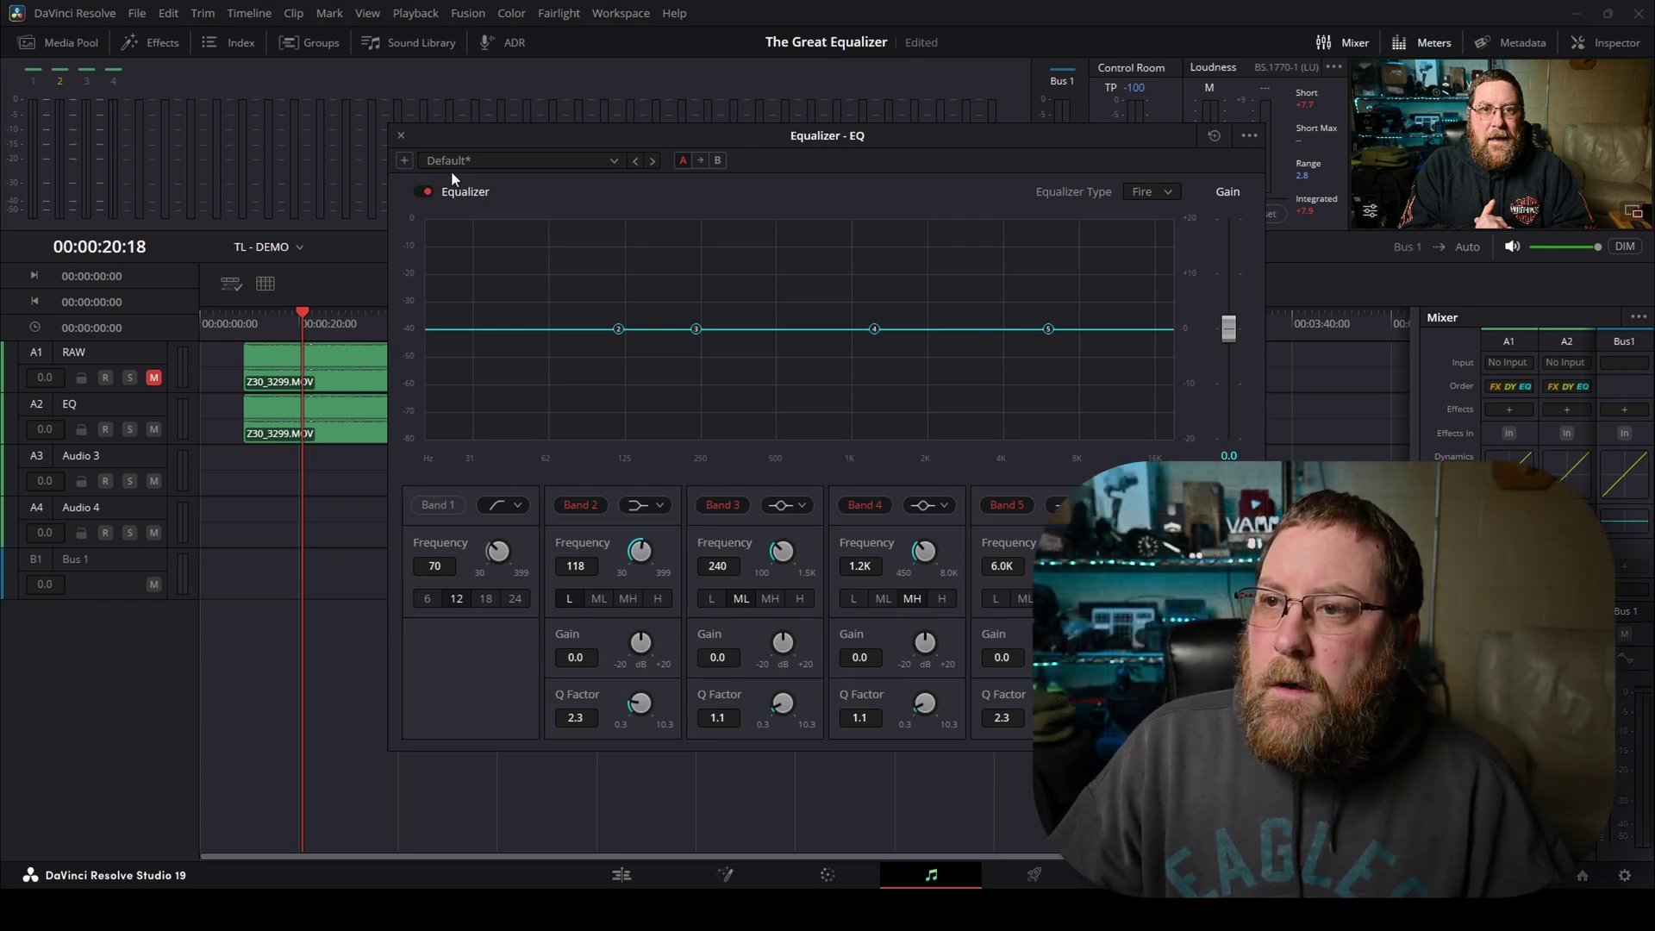
pyautogui.click(472, 159)
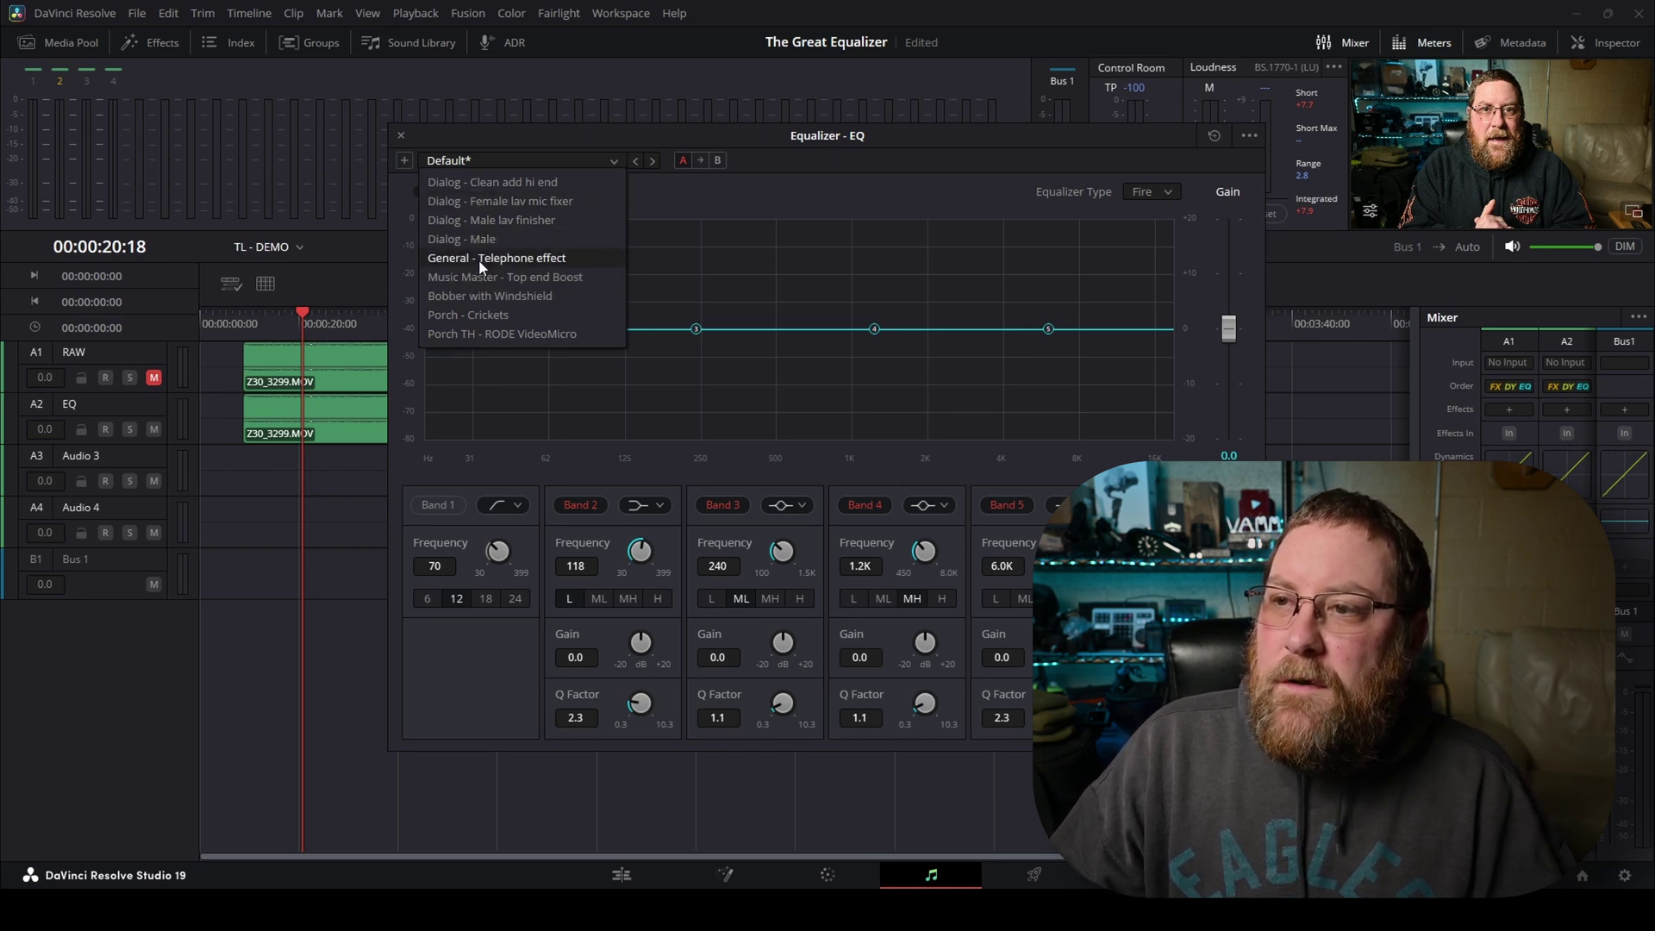
pyautogui.click(480, 259)
pyautogui.click(487, 160)
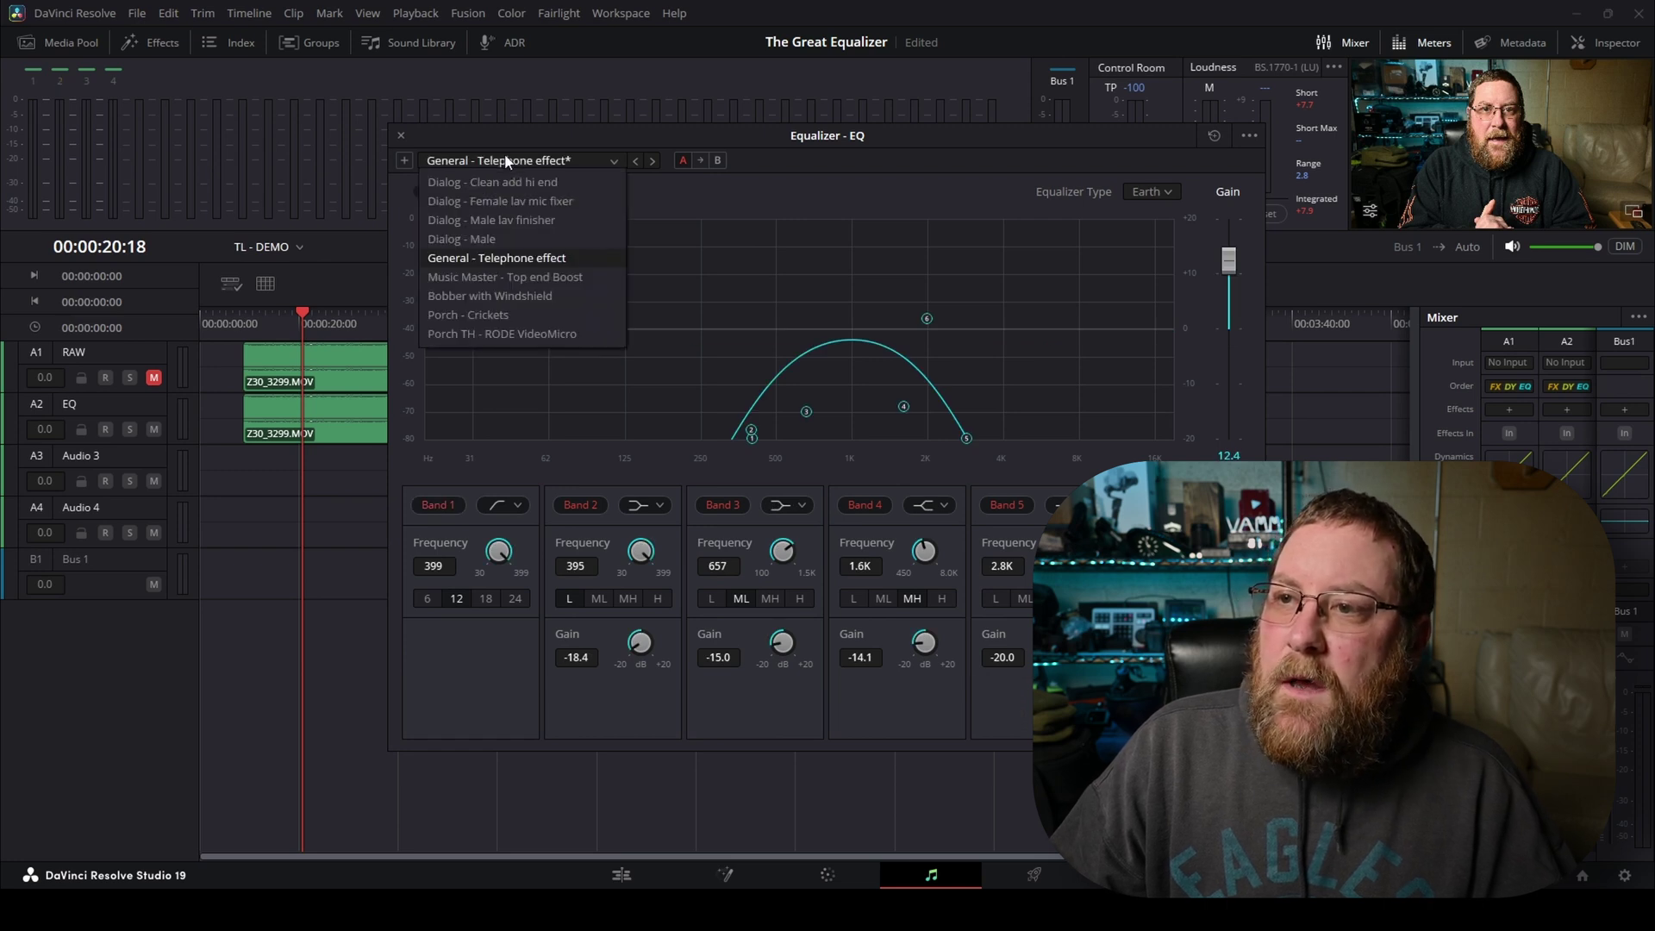
pyautogui.click(477, 234)
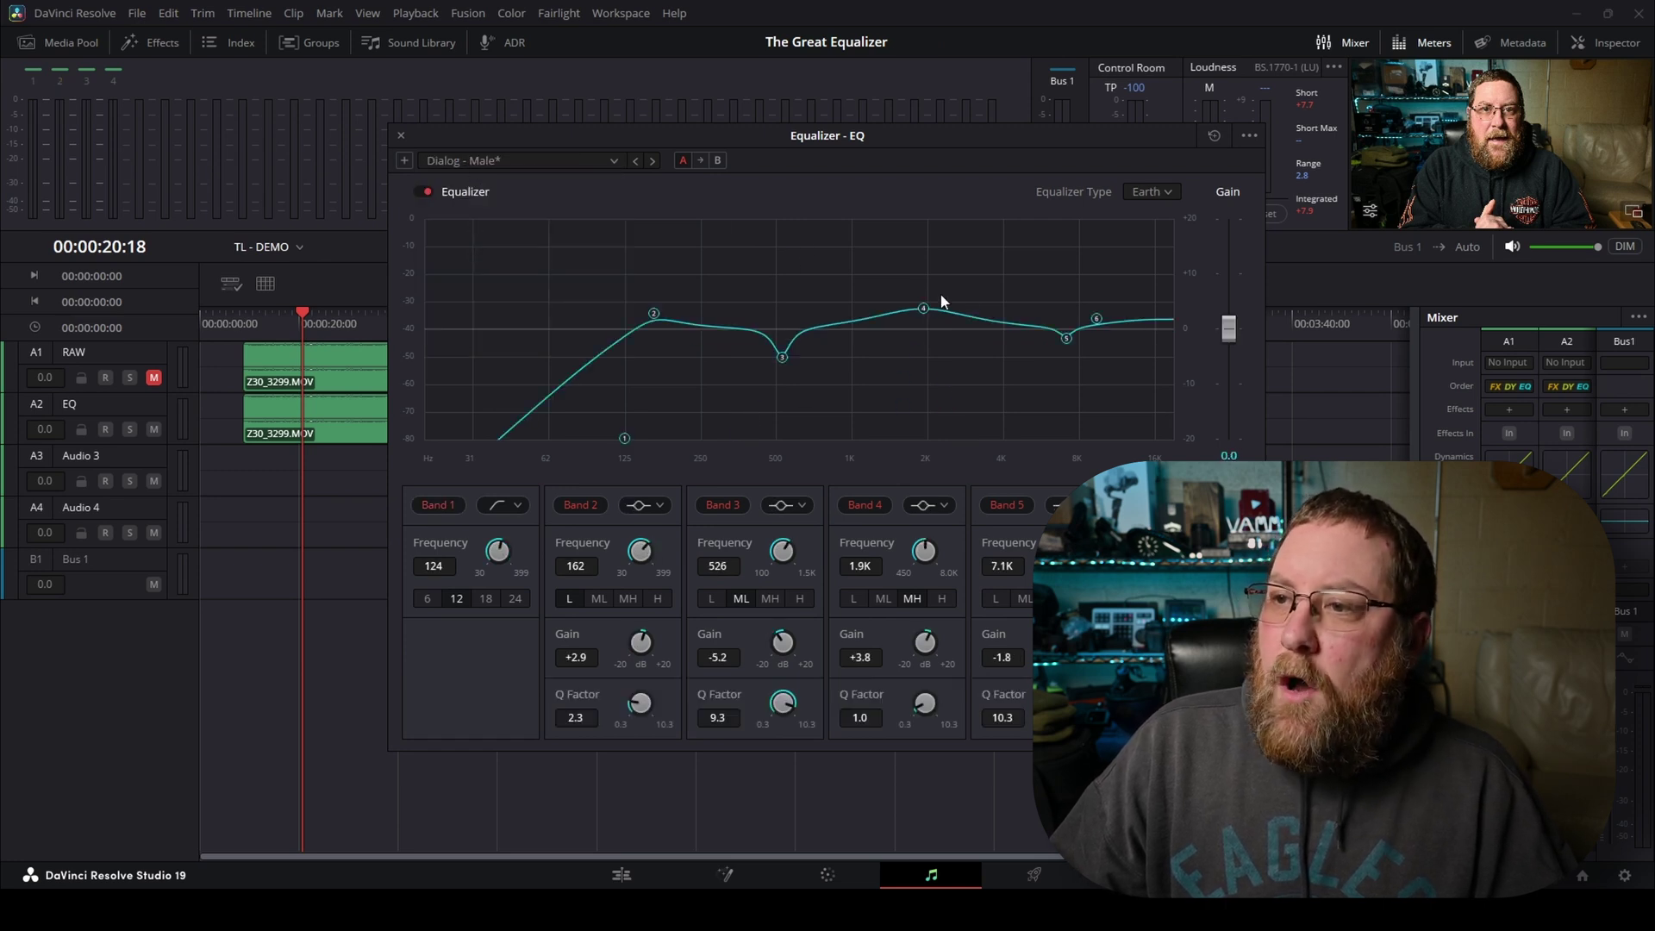
pyautogui.click(473, 161)
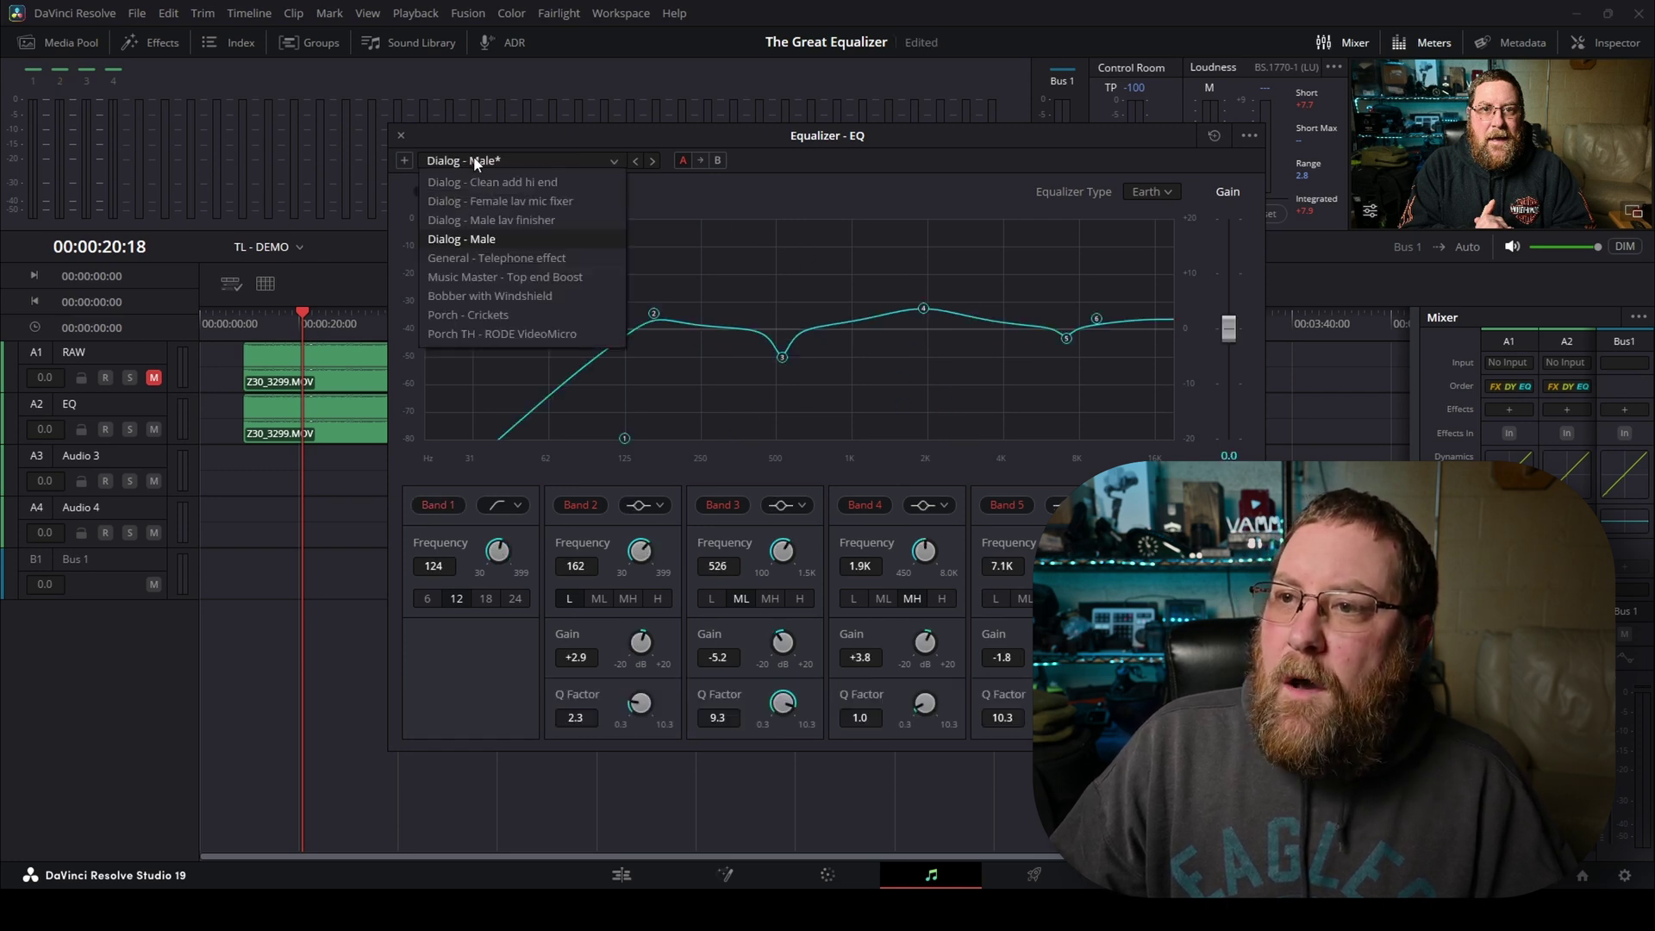
pyautogui.click(502, 220)
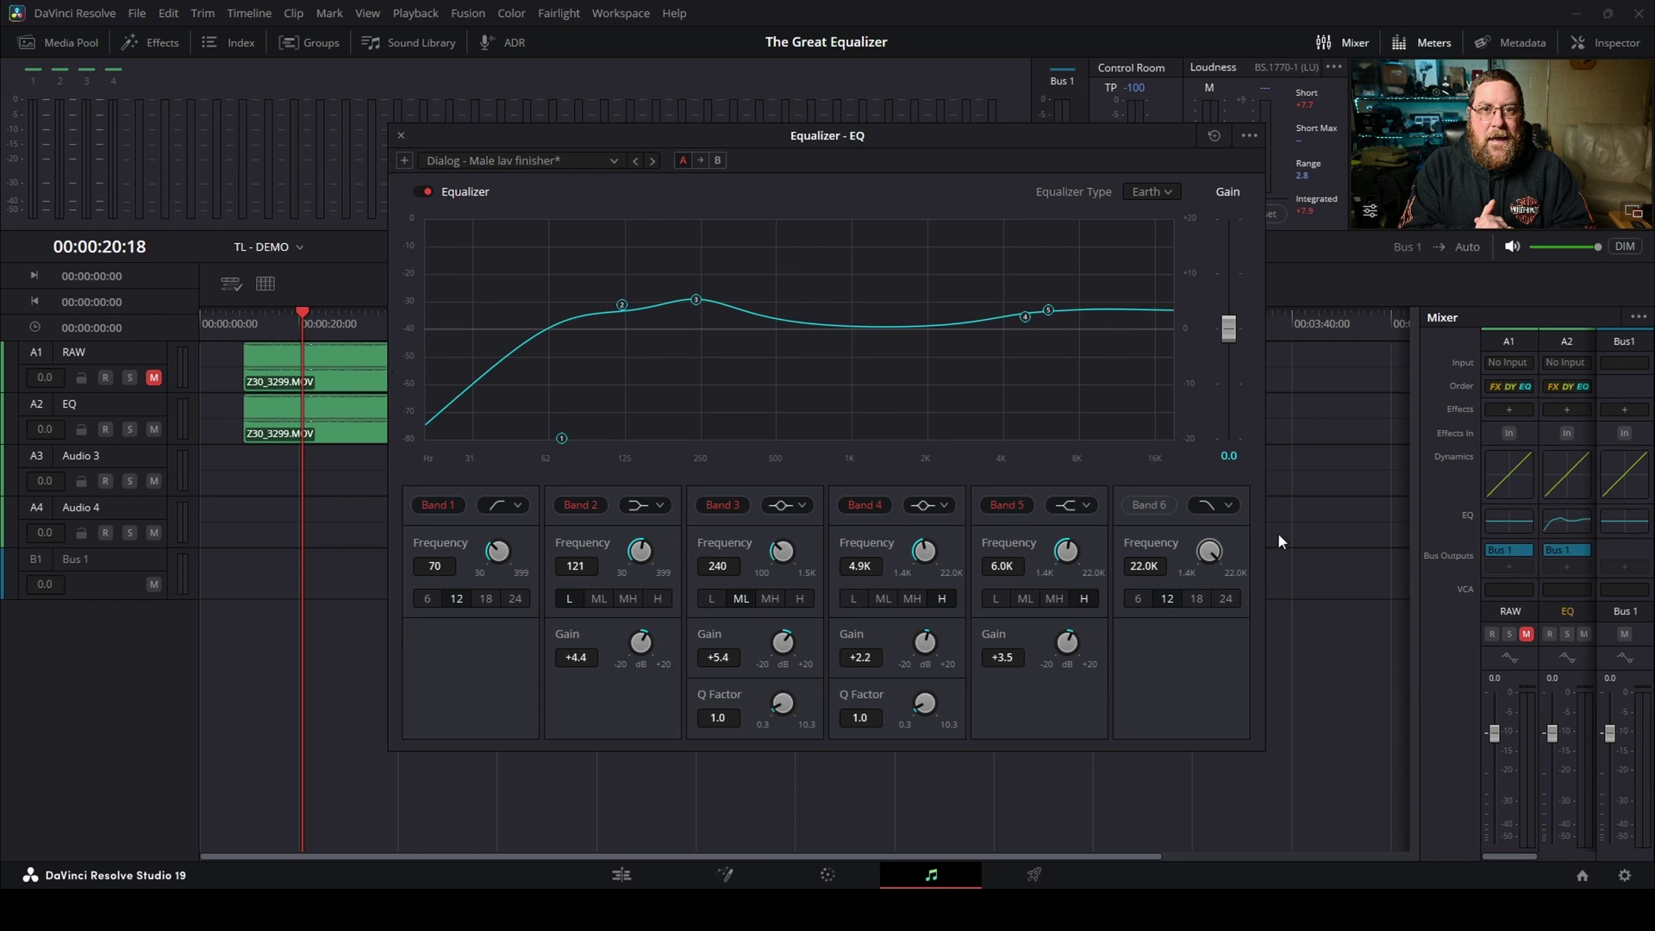
# Apply the Porch TH - RODE VideoMicro preset and move the equalizer window off the timeline
pyautogui.click(489, 157)
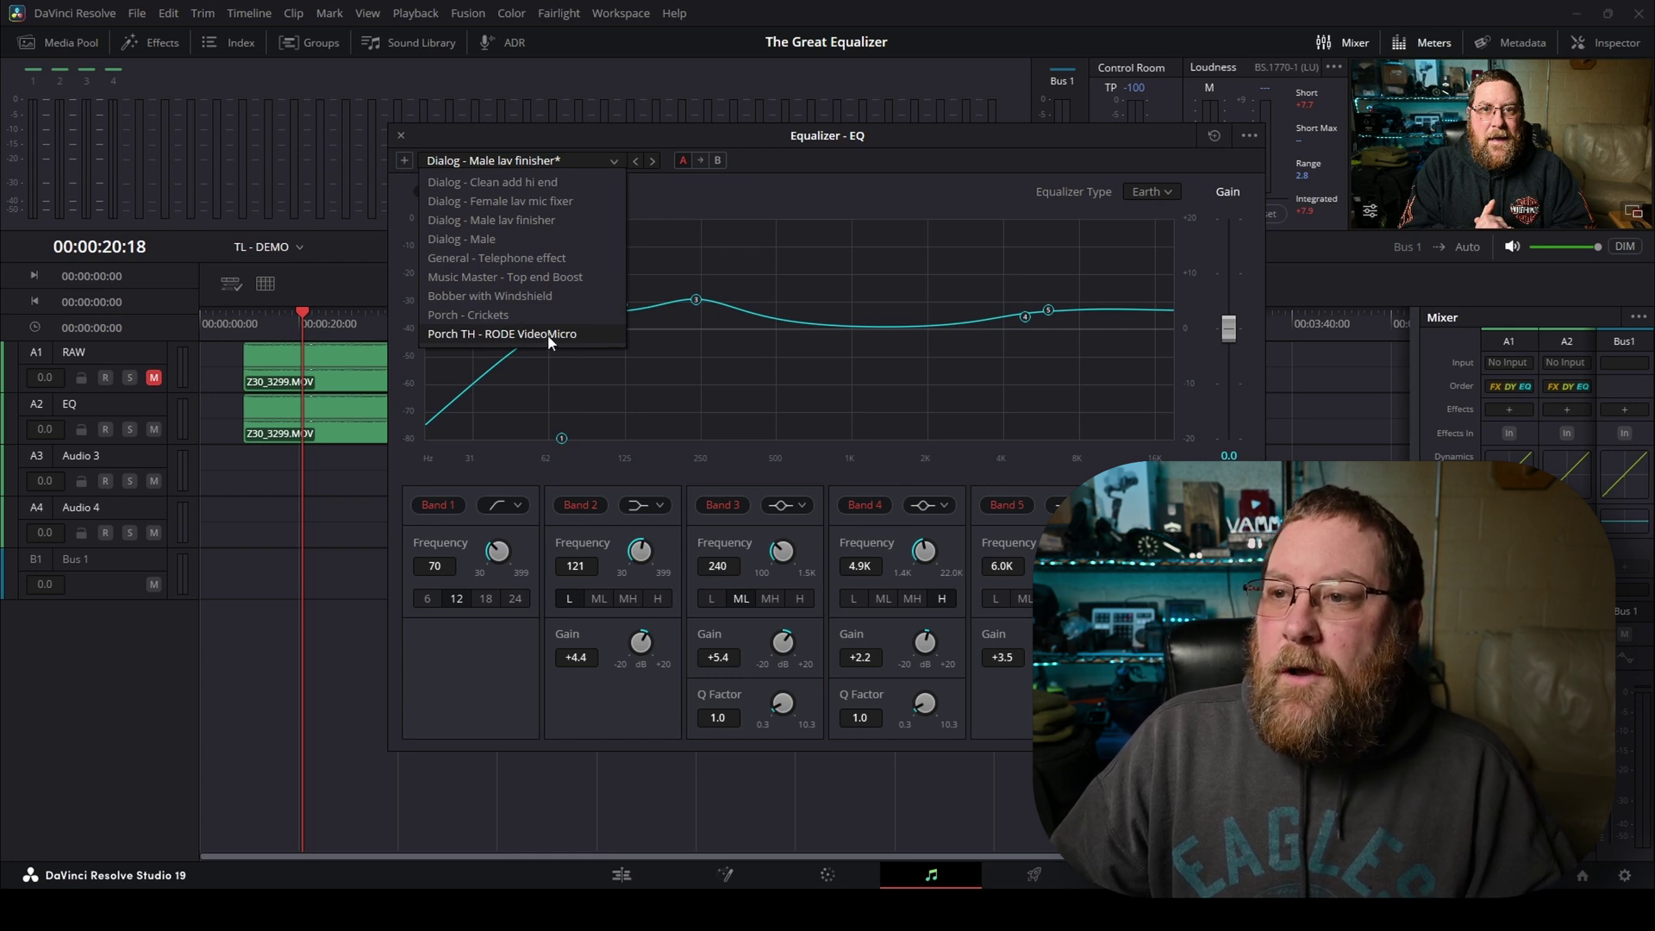
pyautogui.click(587, 336)
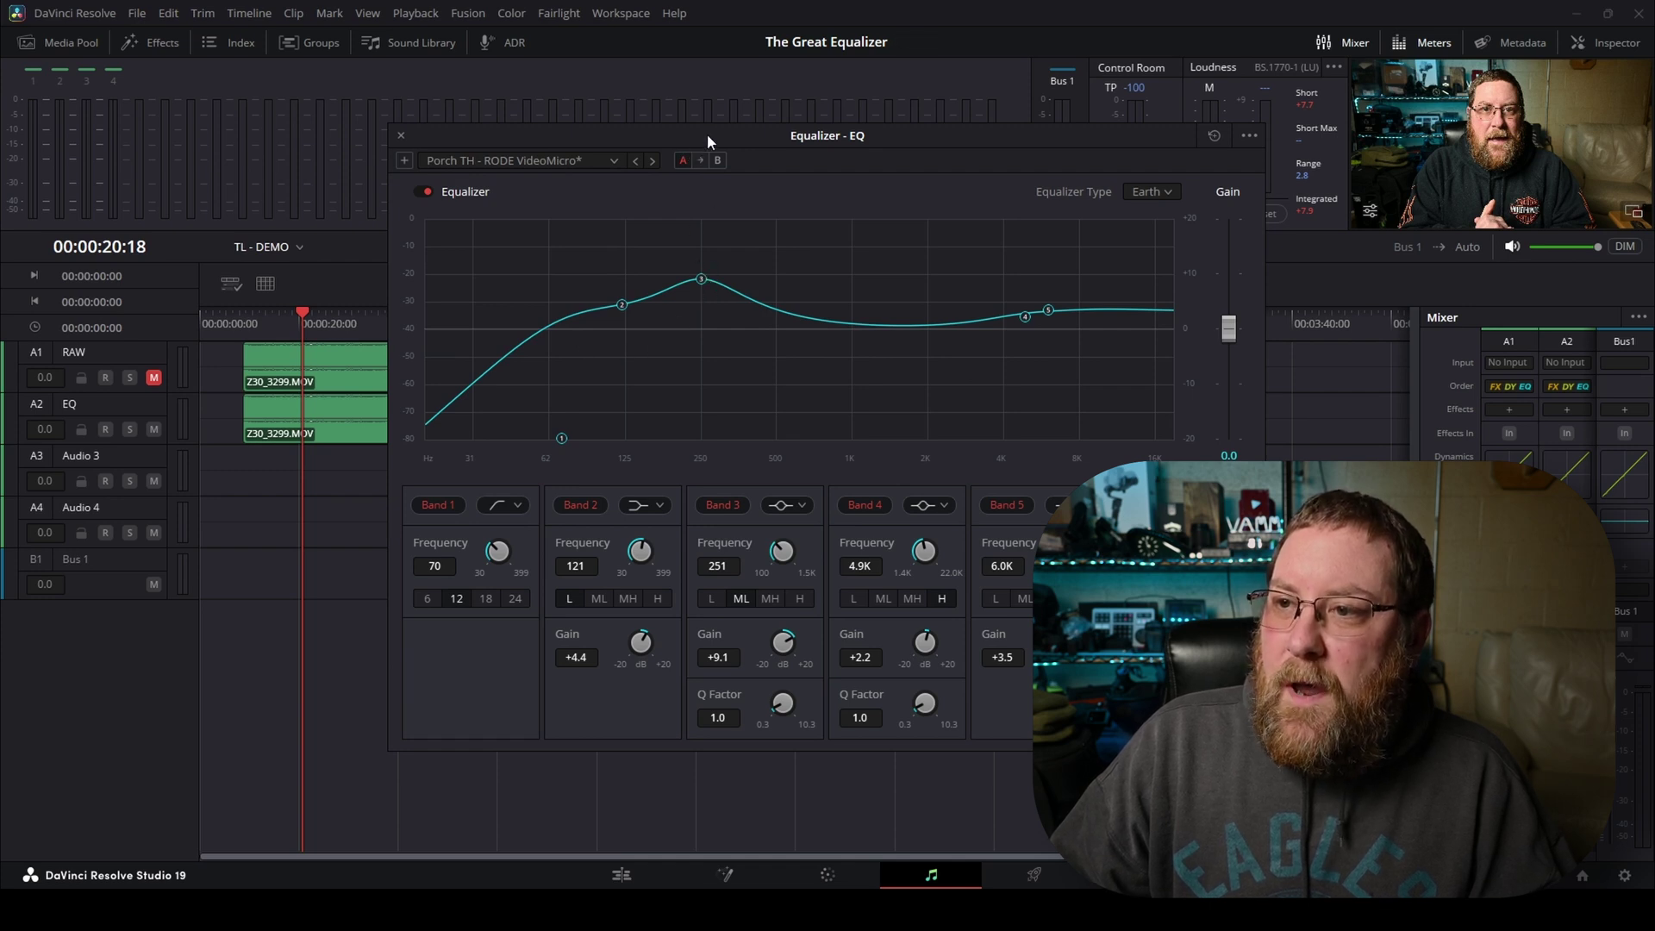
pyautogui.moveTo(605, 134); pyautogui.dragTo(746, 156)
# Play from 00:00:14:01, bypass the equalizer to hear untreated audio, then save the project
pyautogui.click(269, 323)
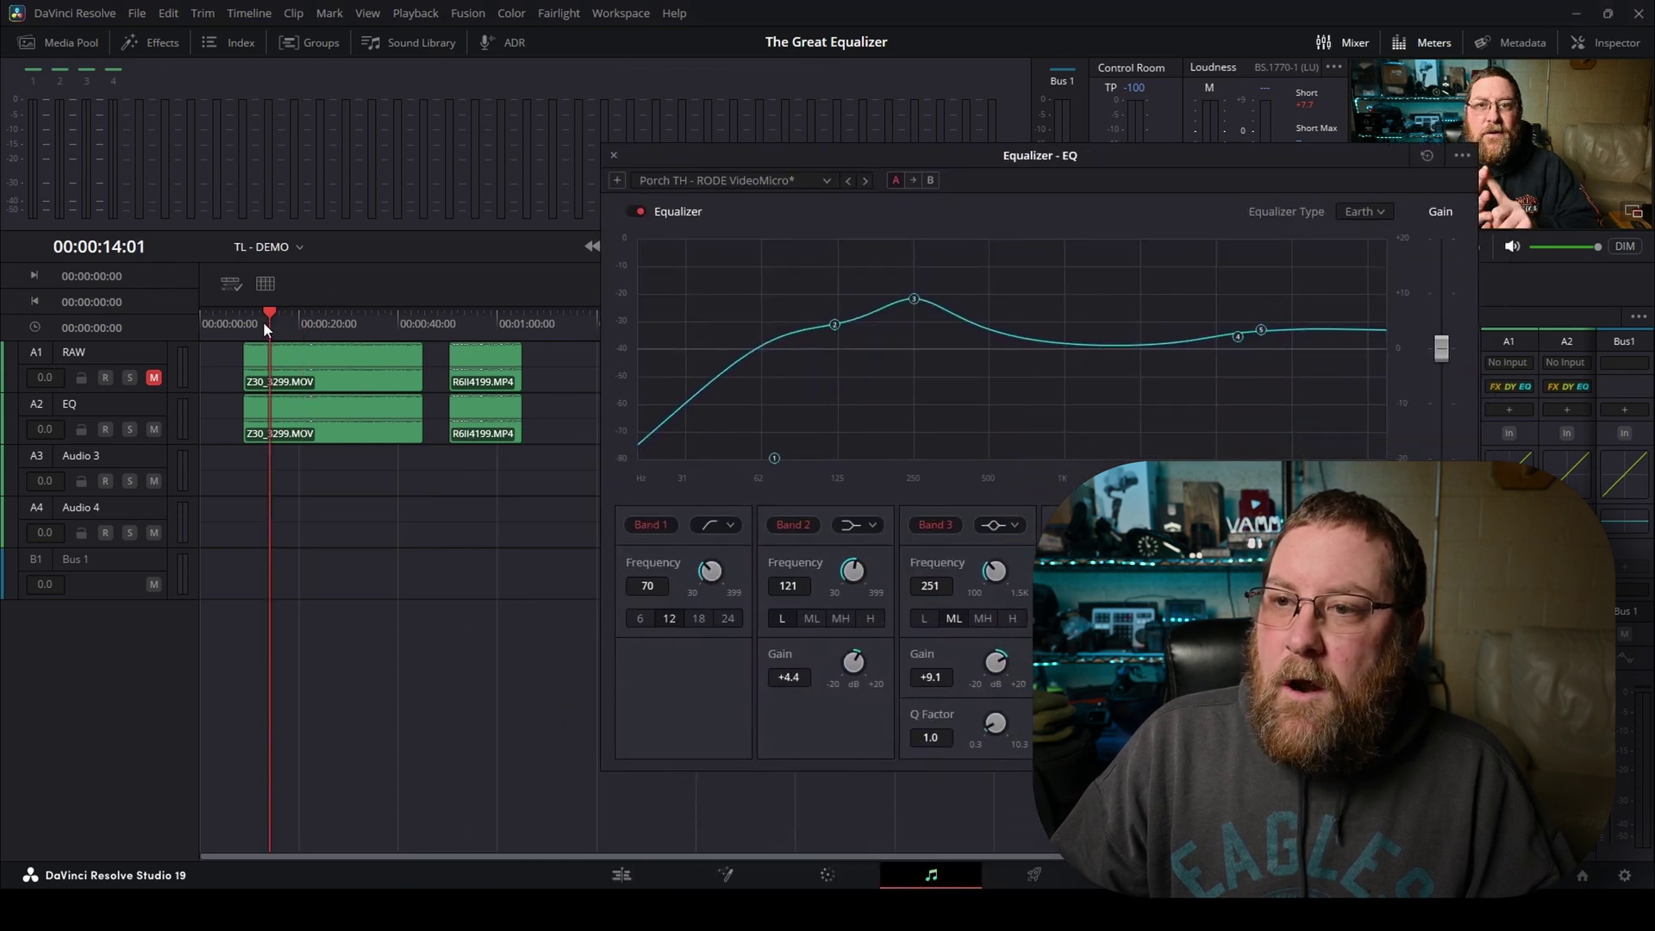
pyautogui.press('space')
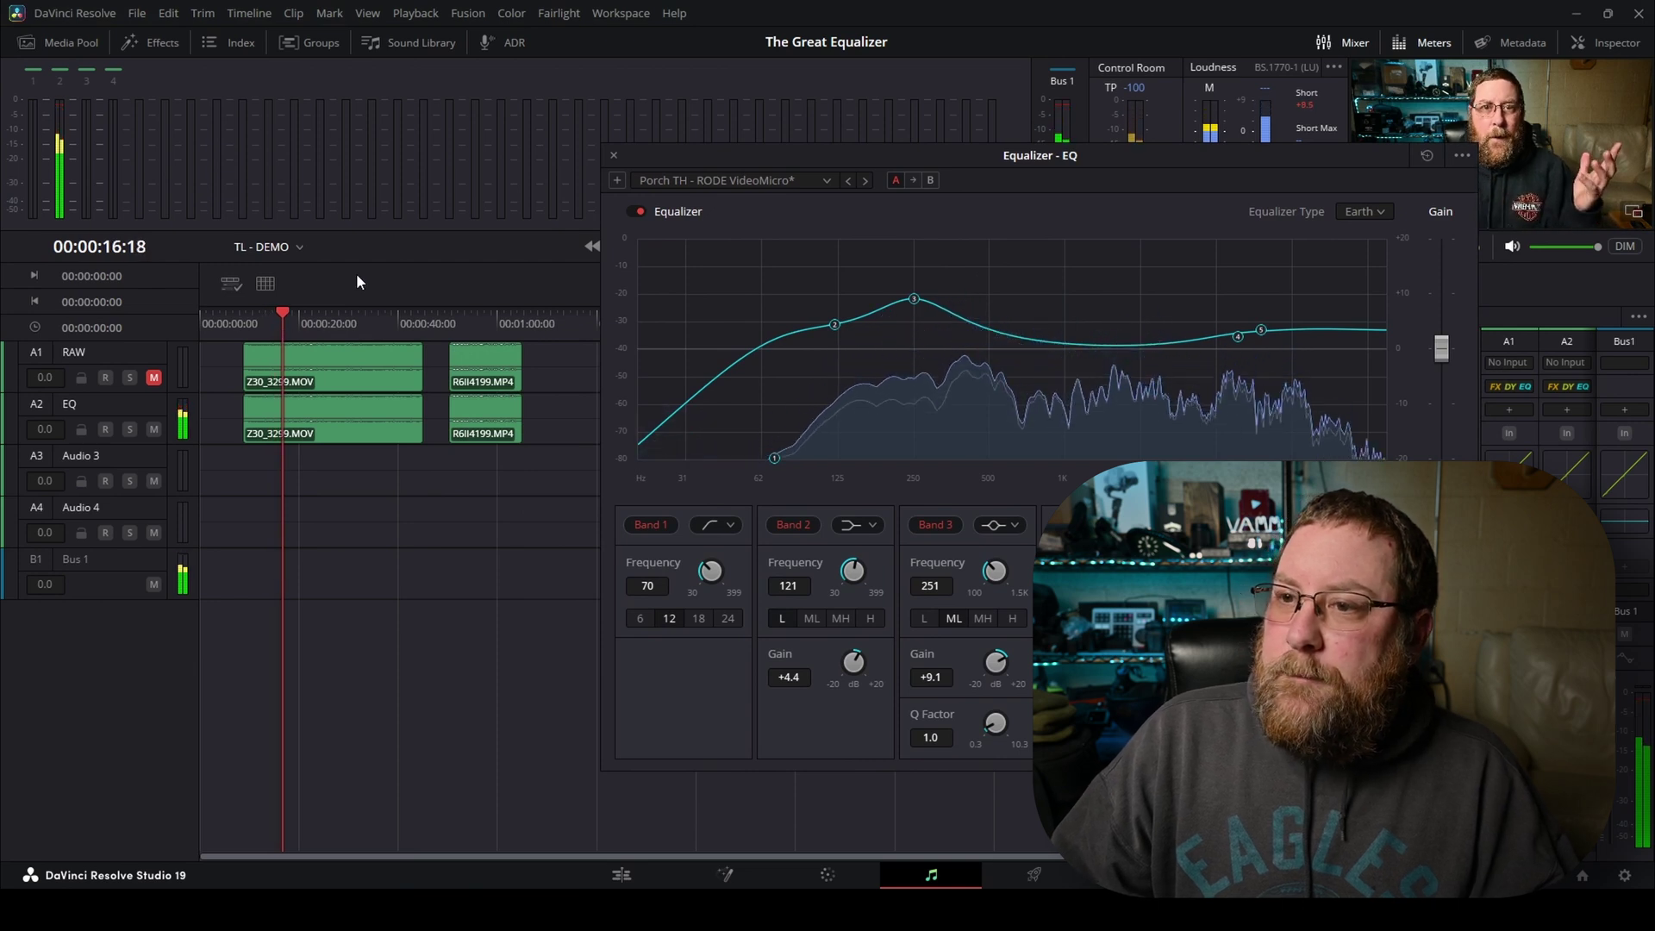
pyautogui.click(640, 209)
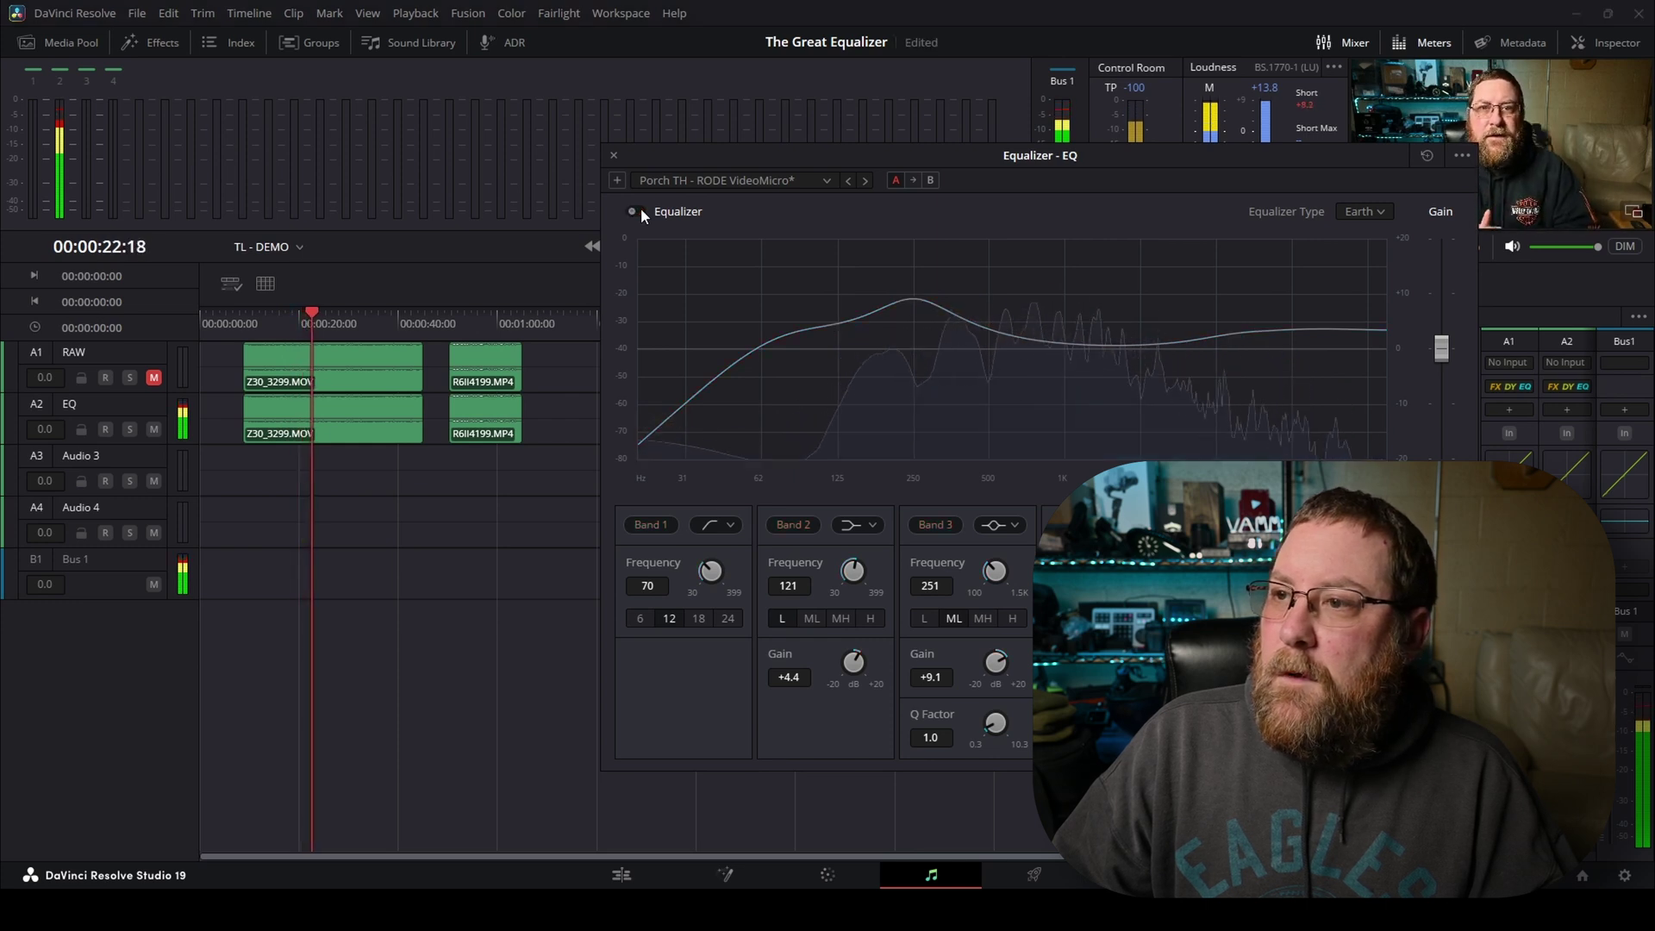
pyautogui.press('space')
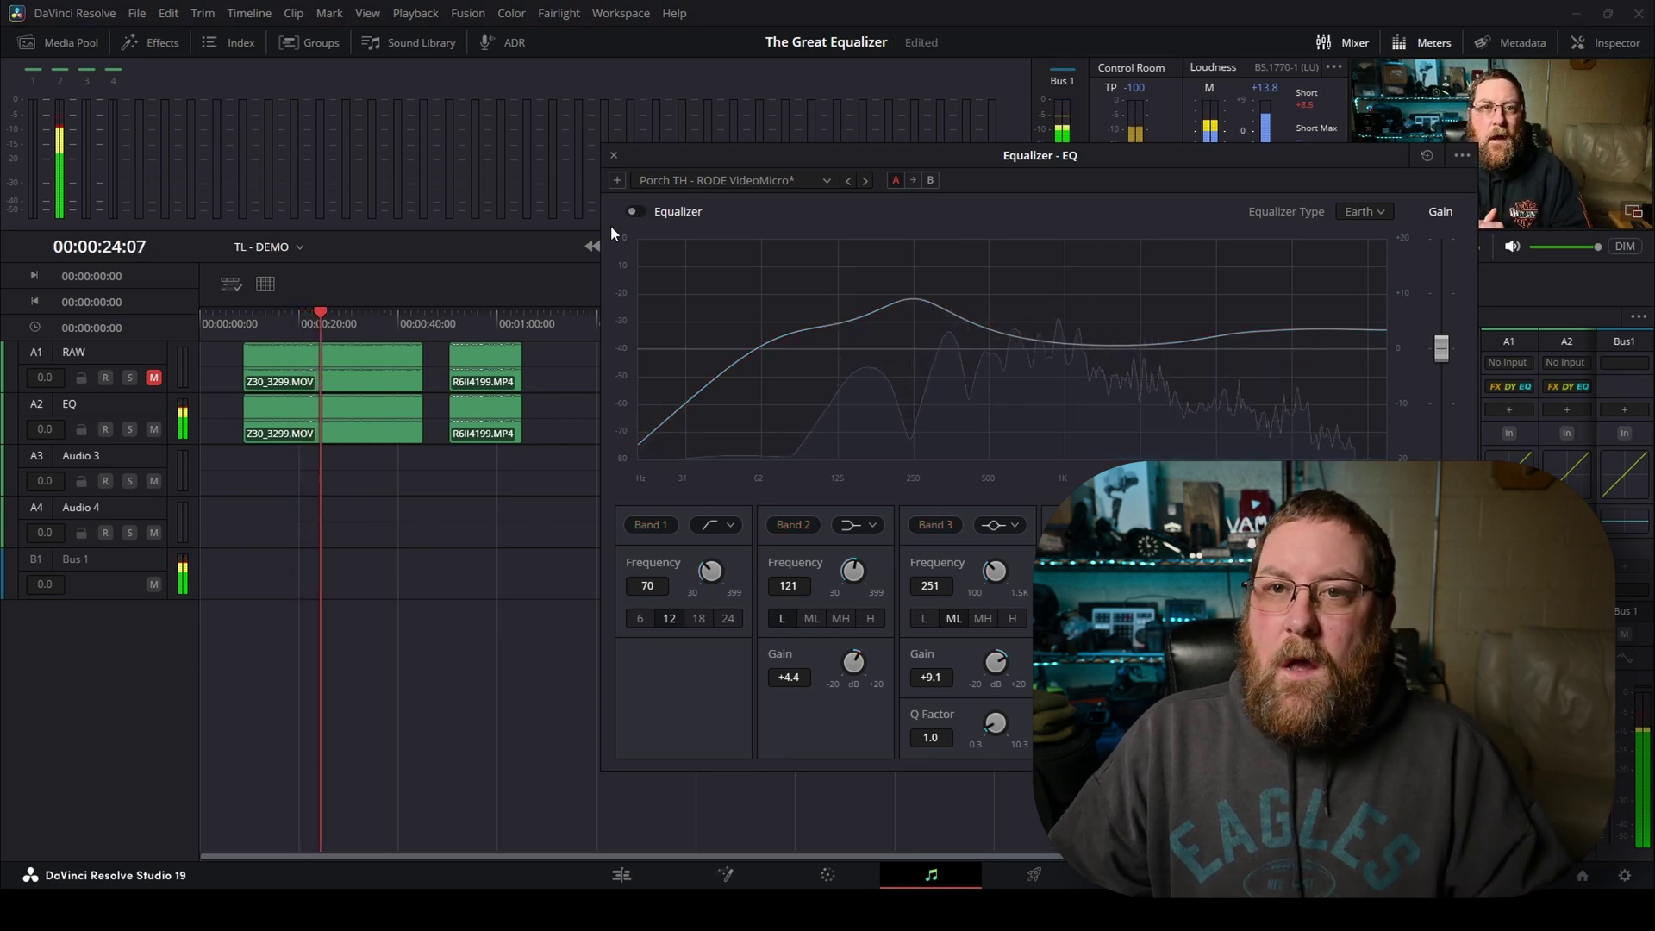
pyautogui.hotkey('ctrl', 's')
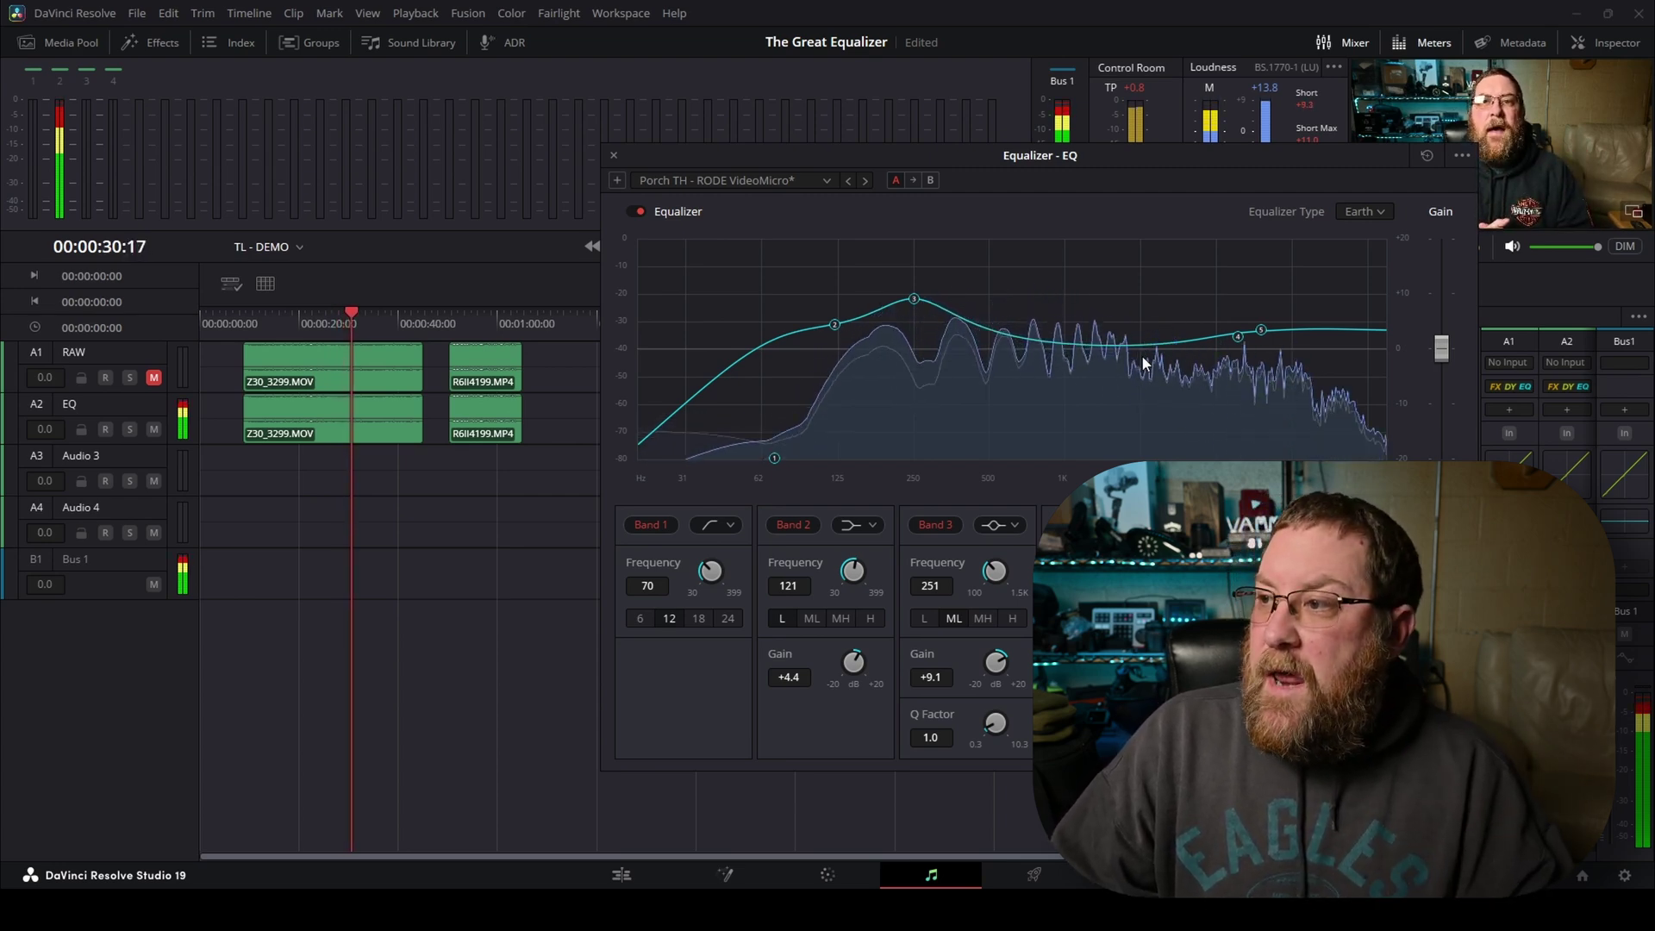
# Test a Band 4 cut, then undo it back to the preset values
pyautogui.moveTo(1236, 339); pyautogui.dragTo(1235, 372)
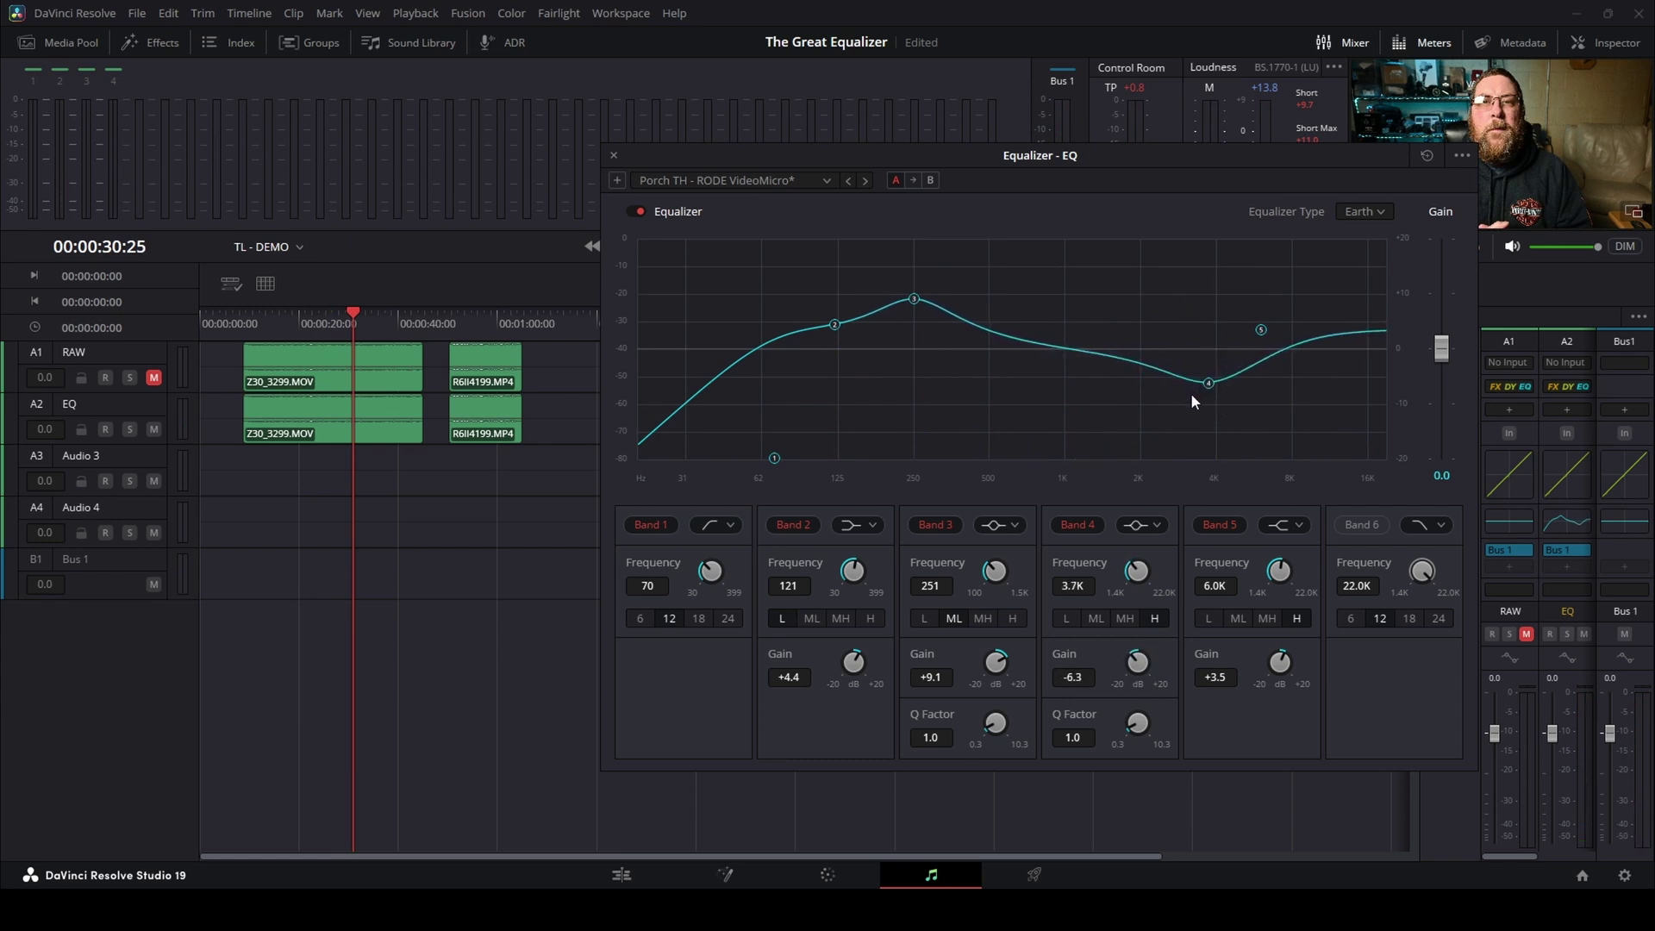
pyautogui.hotkey('ctrl', 'z')
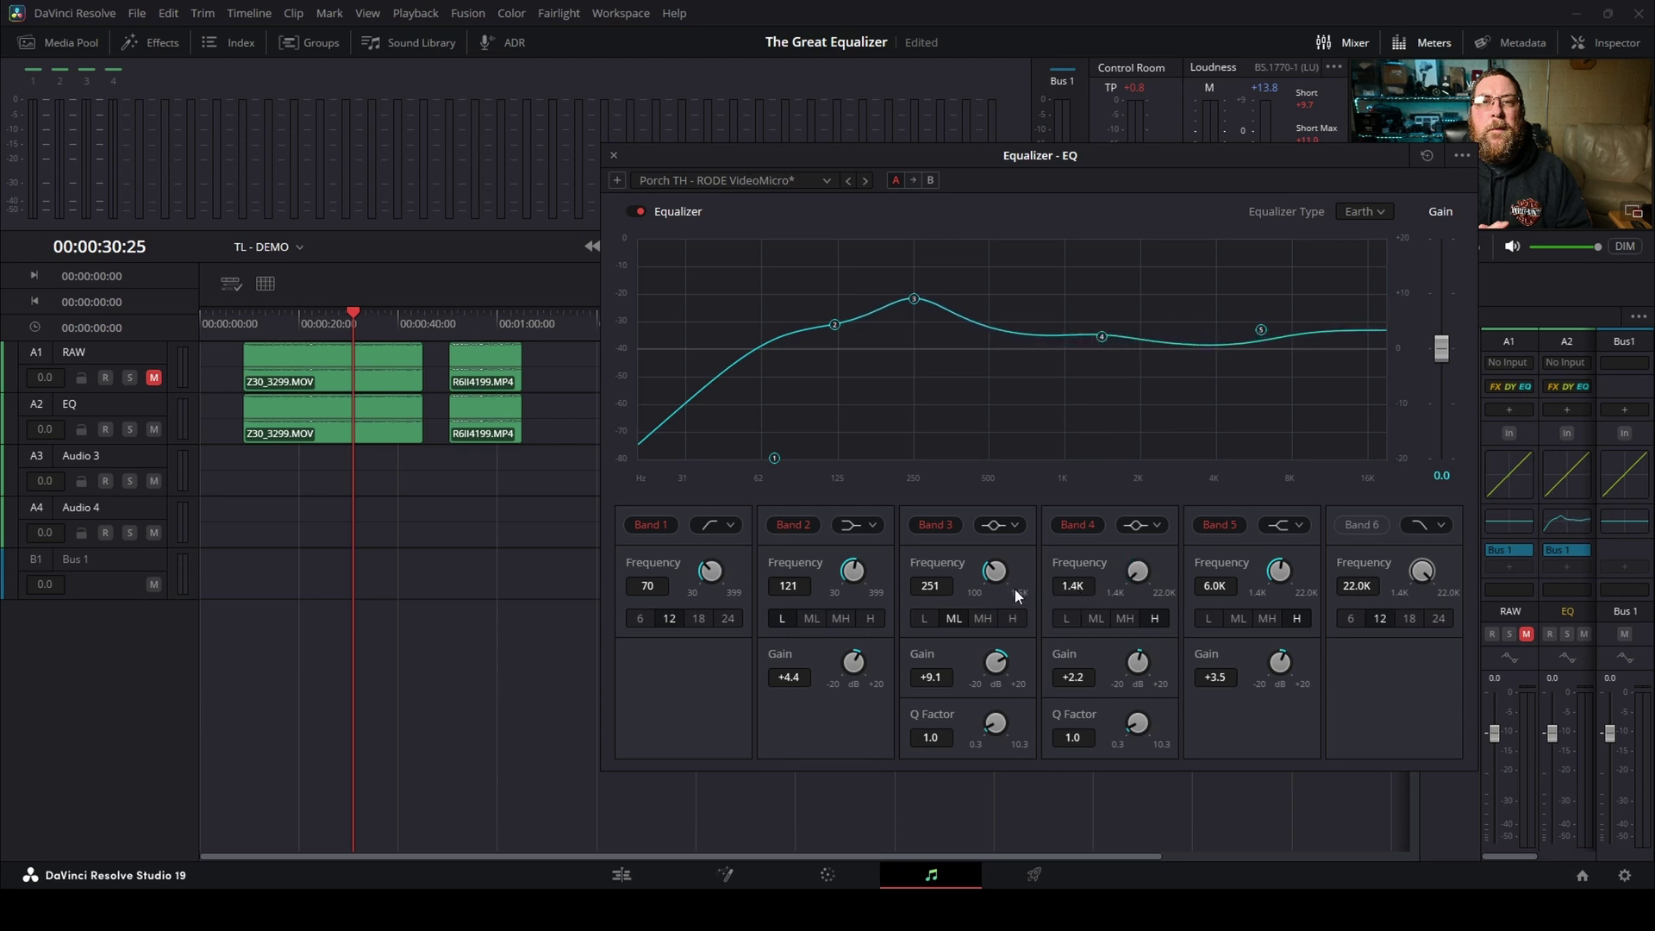
pyautogui.hotkey('ctrl', 'shift', 'z')
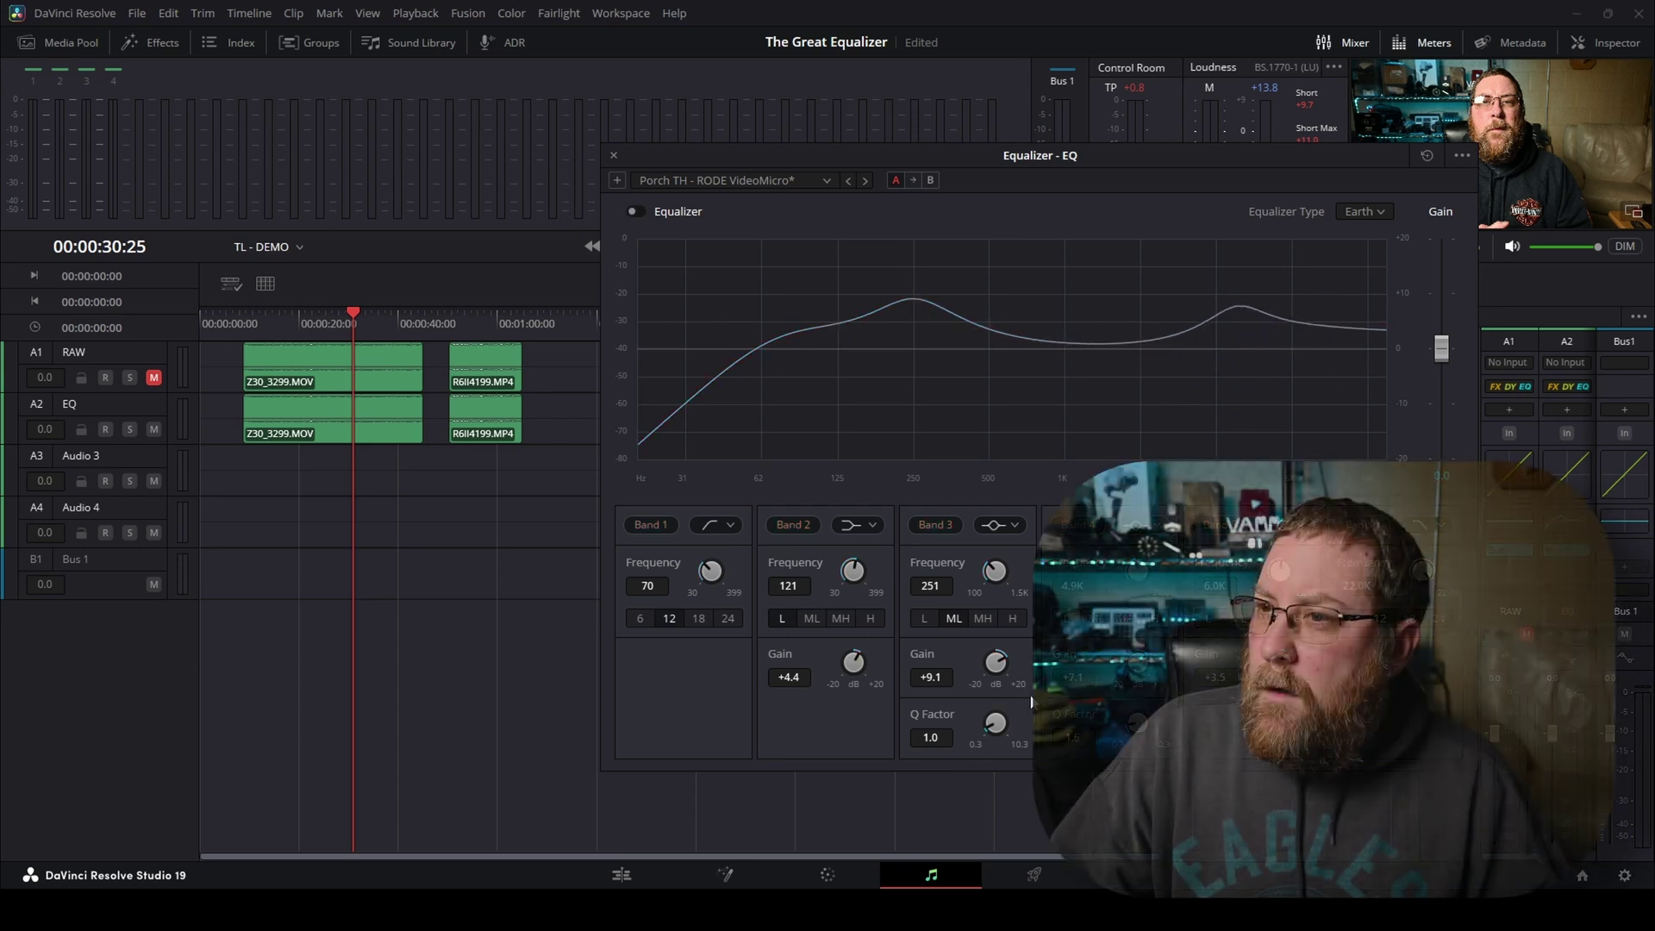
# Re-enable the Equalizer - EQ window's equalizer so the preset bands apply again
pyautogui.click(636, 211)
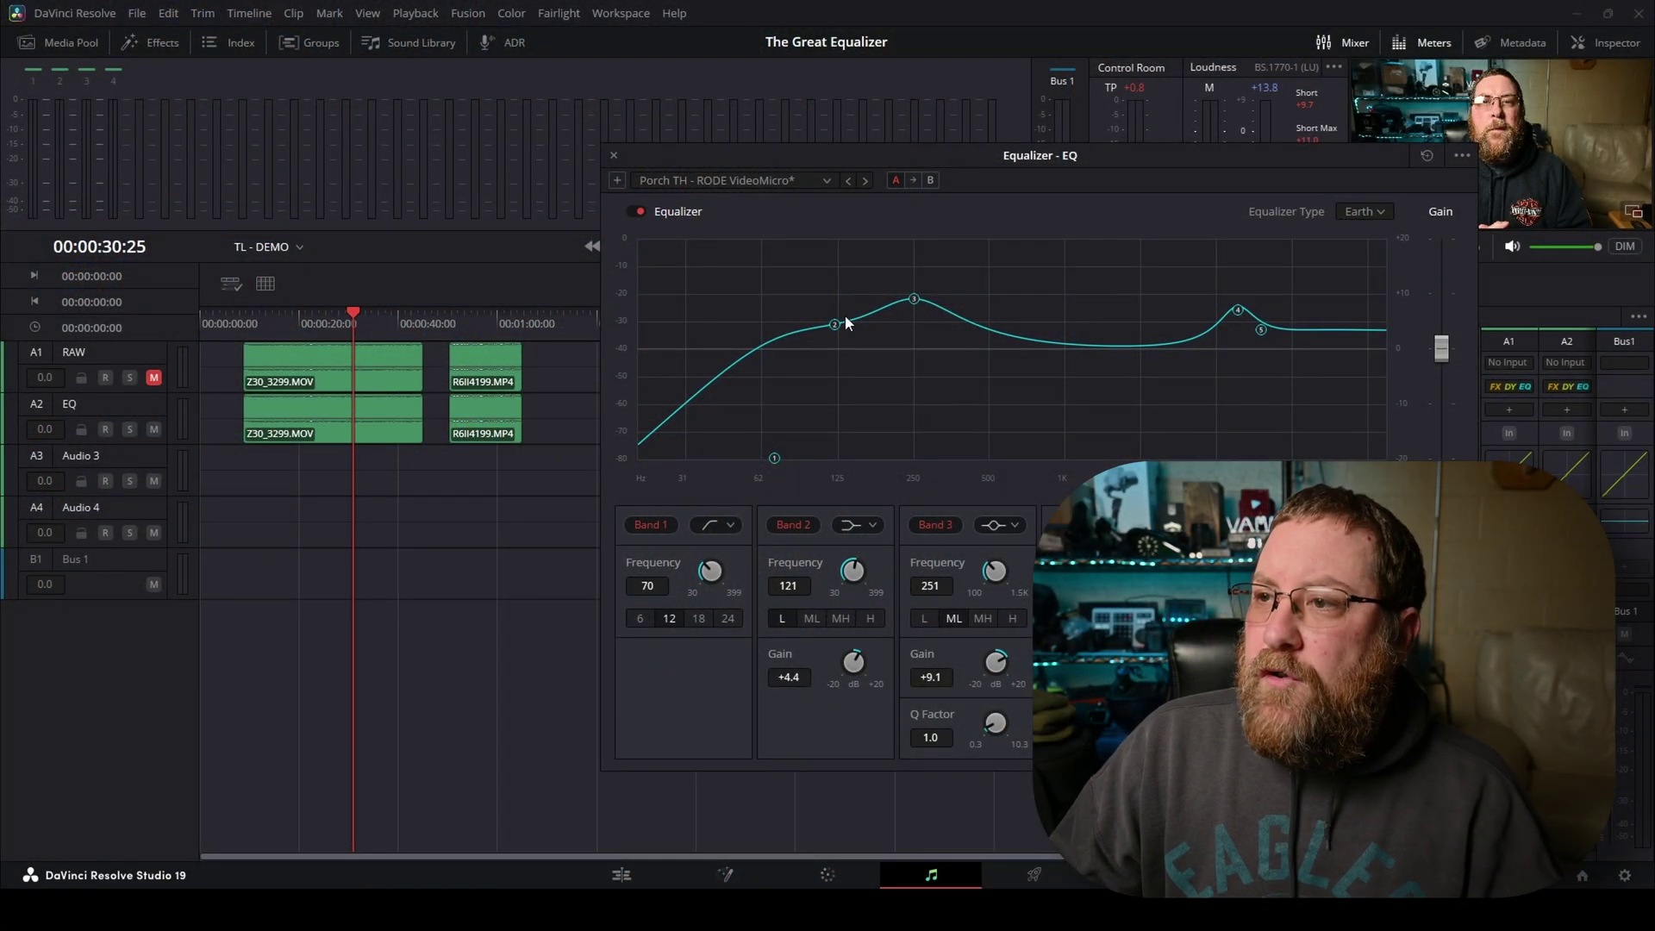
# Save the current EQ settings as a new preset named Demo
pyautogui.click(618, 181)
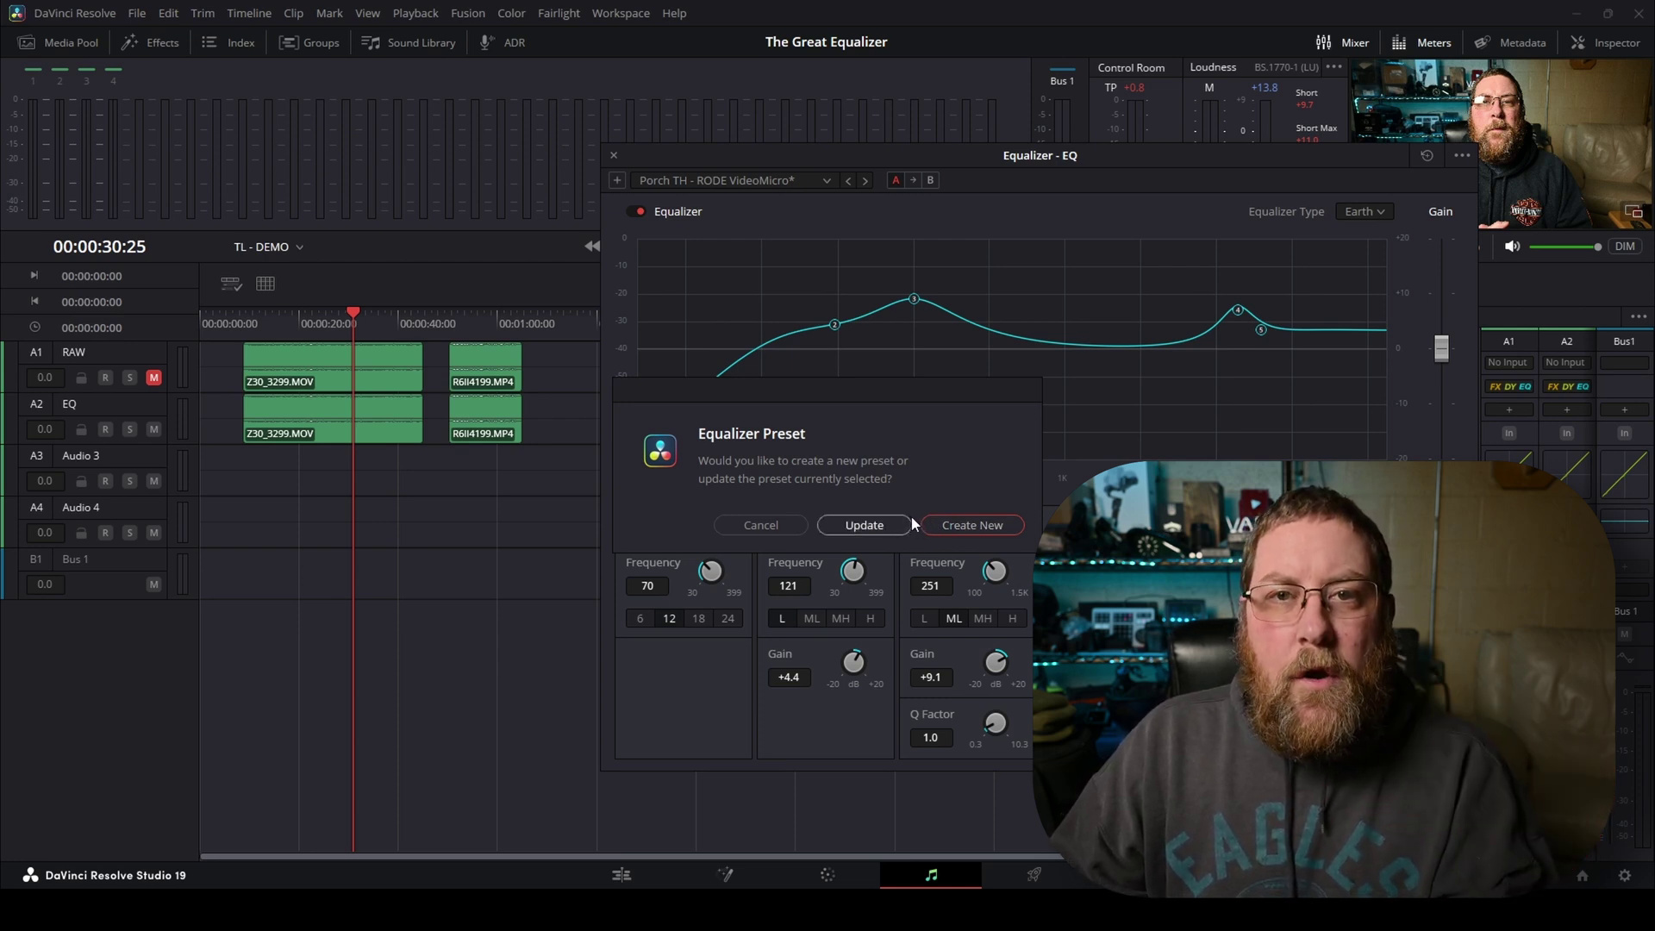
pyautogui.click(947, 526)
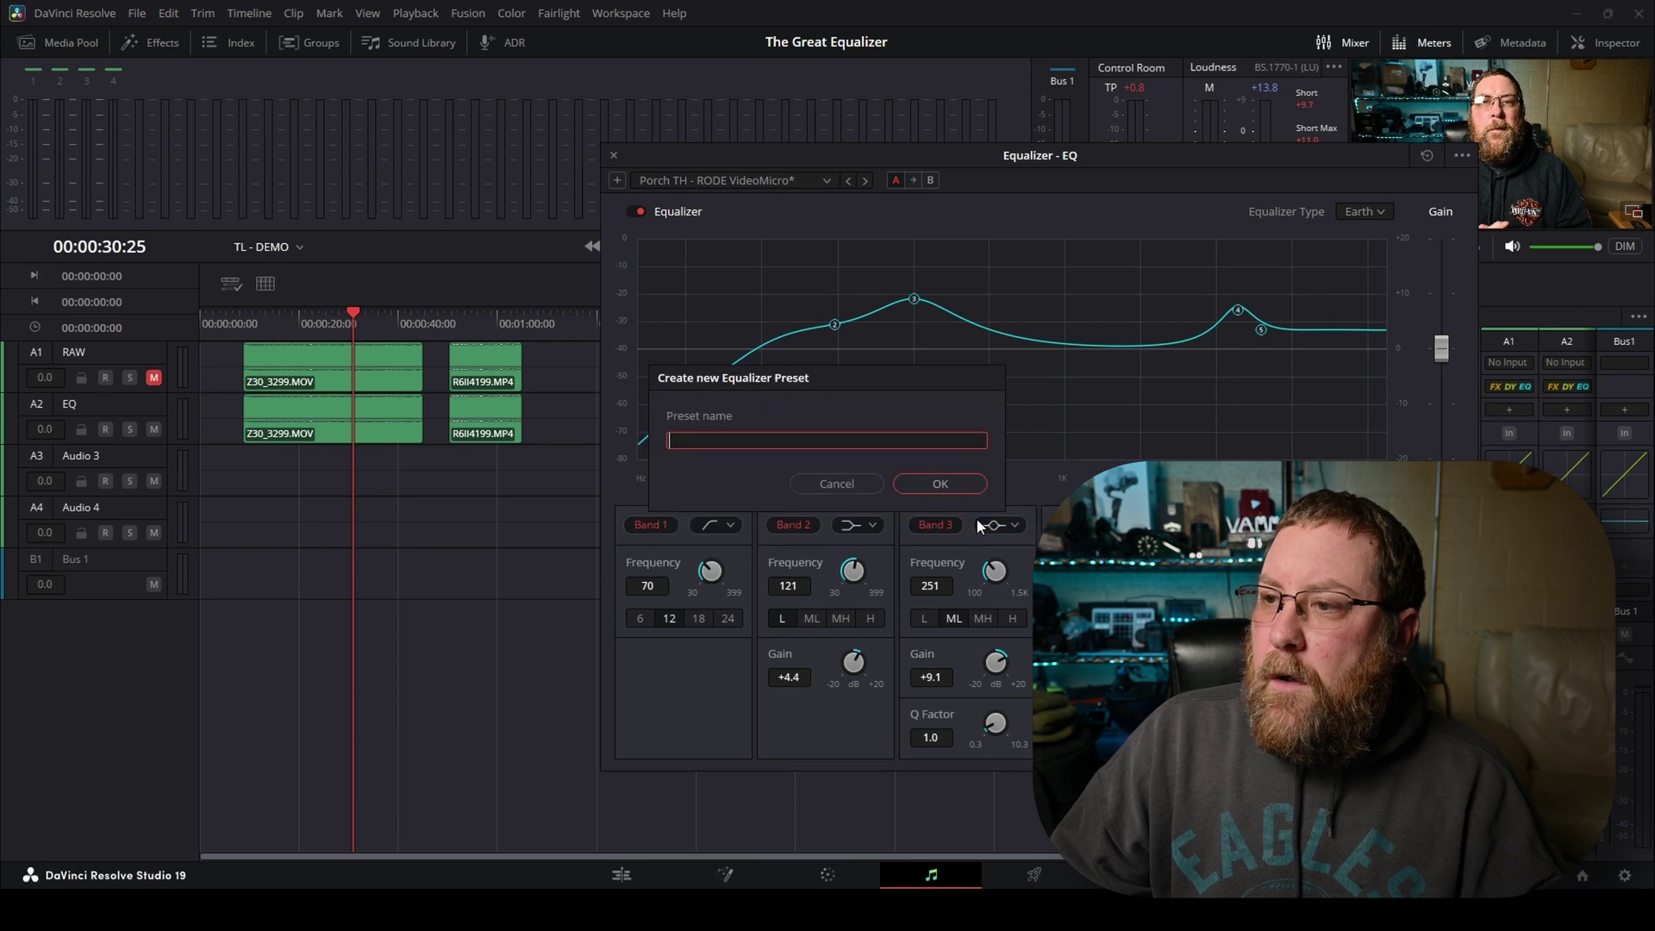
pyautogui.write('Demo')
pyautogui.press('Return')
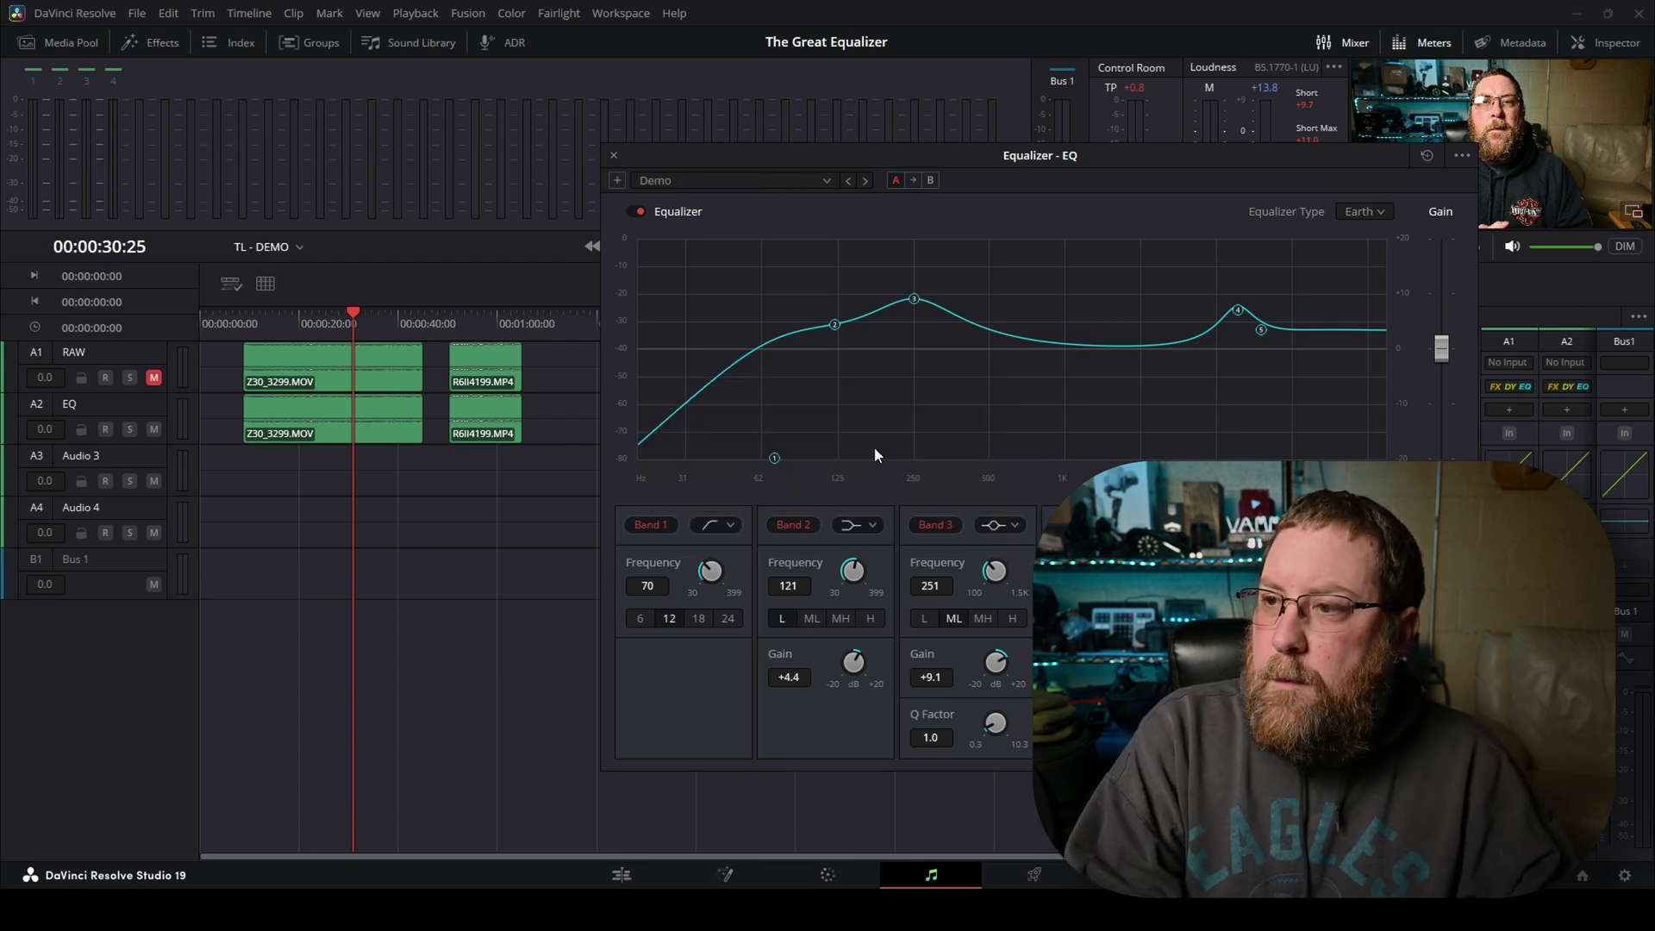
# Select the Demo preset from the list, cancel a second save, and close the equalizer window
pyautogui.click(819, 180)
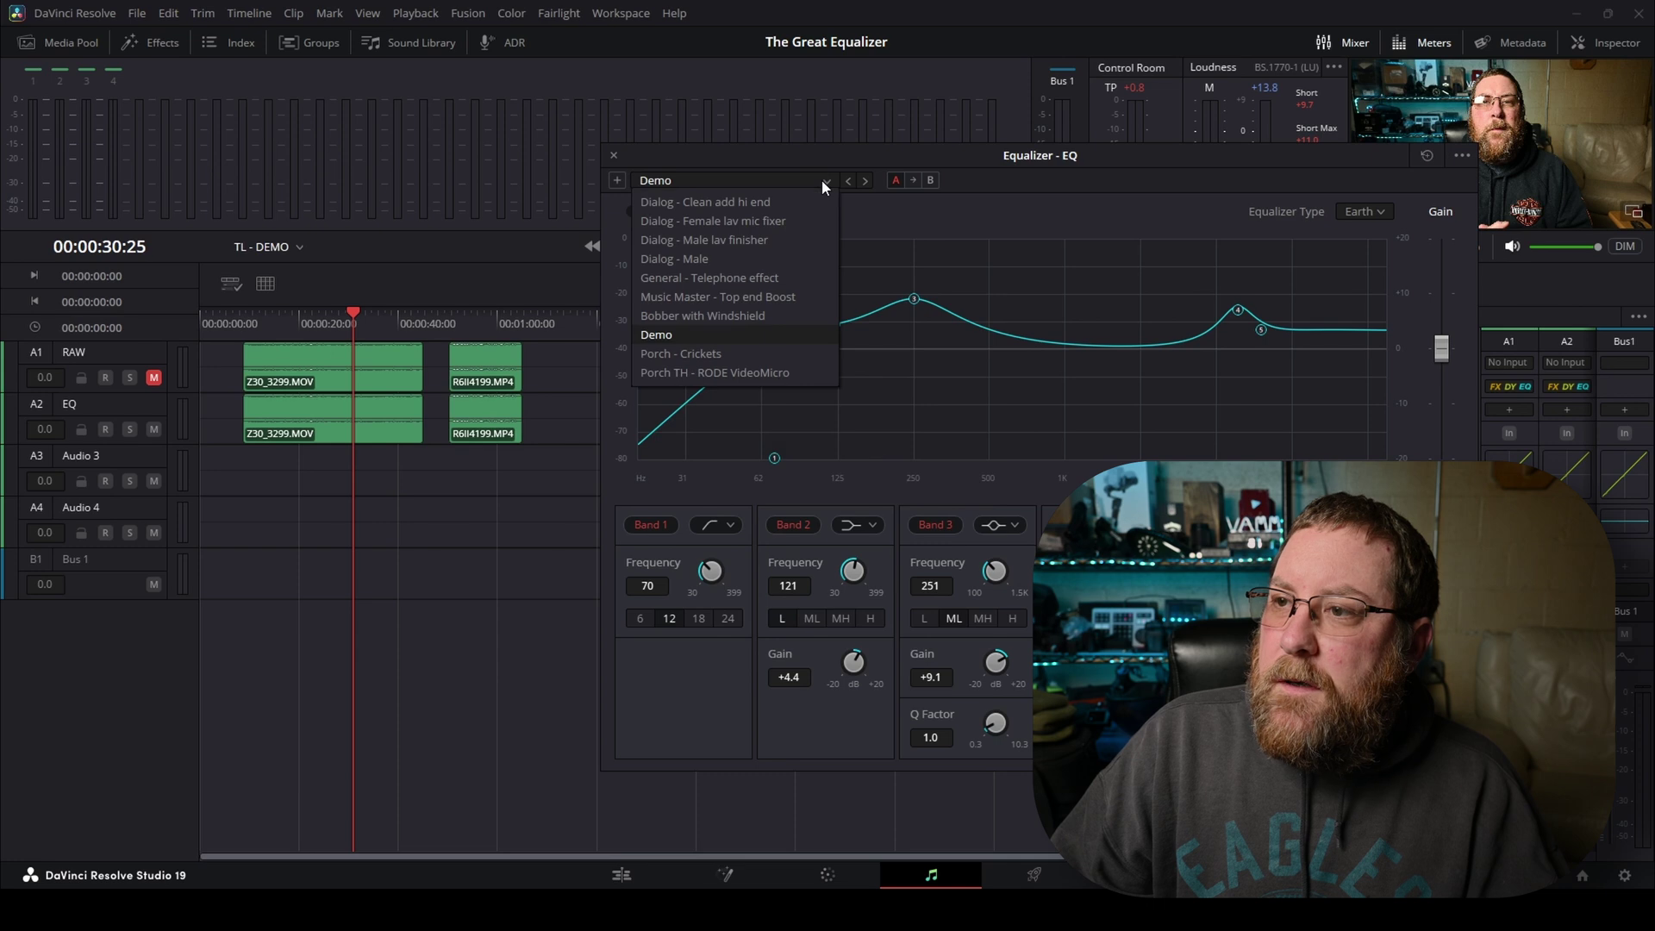
pyautogui.click(670, 337)
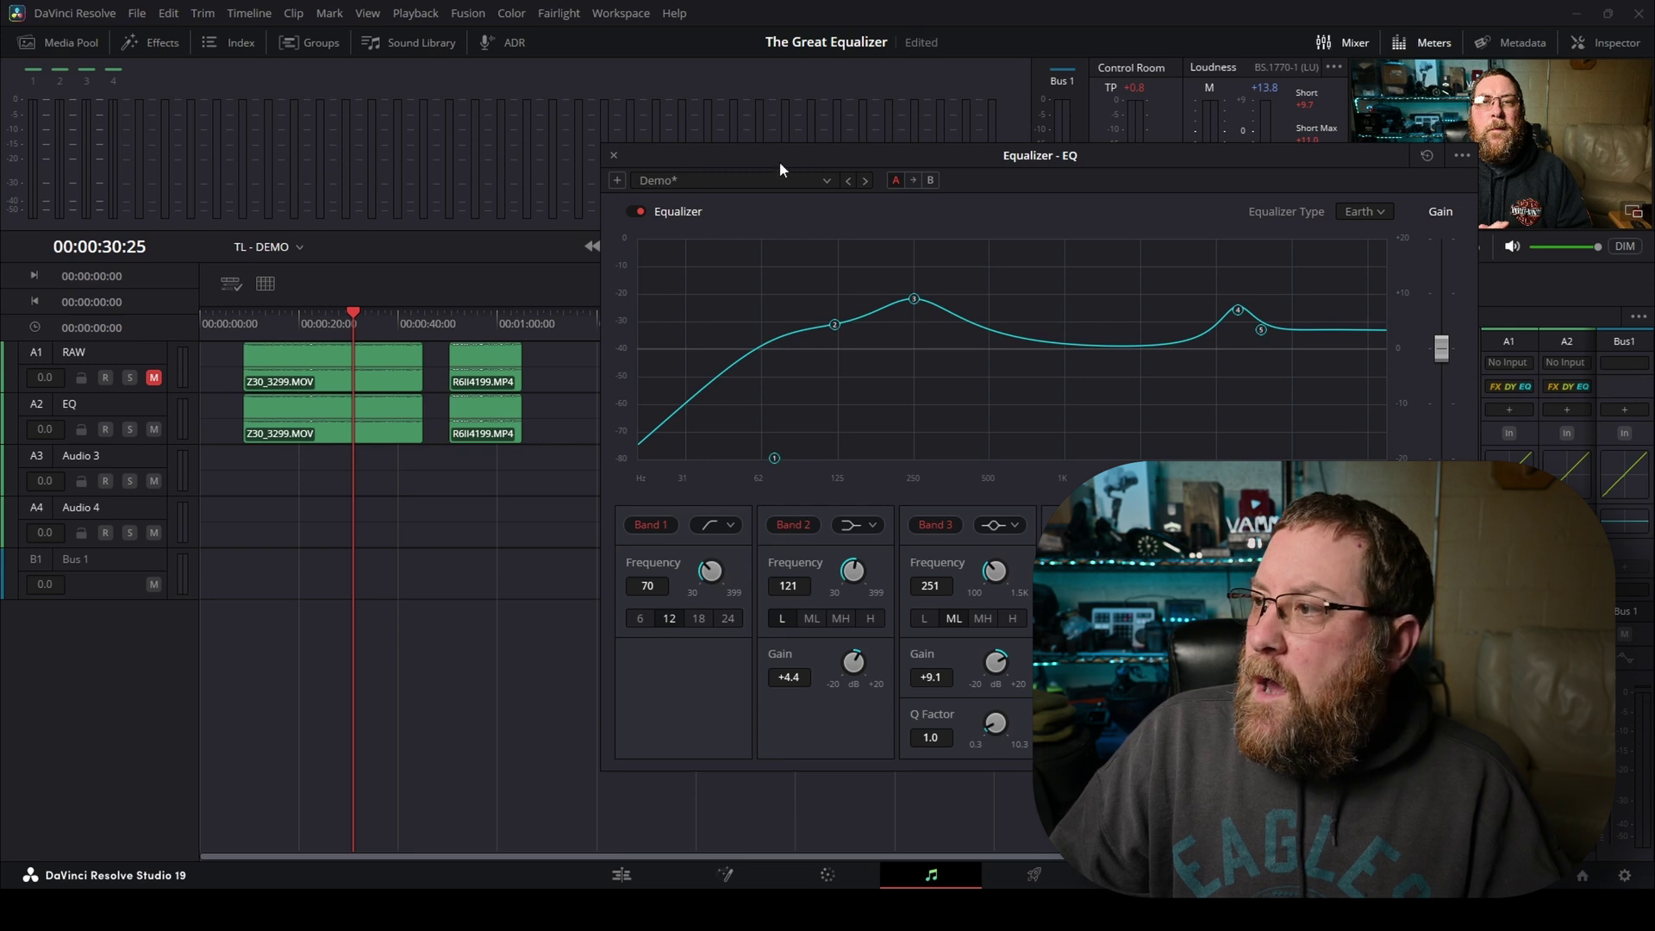
pyautogui.click(617, 180)
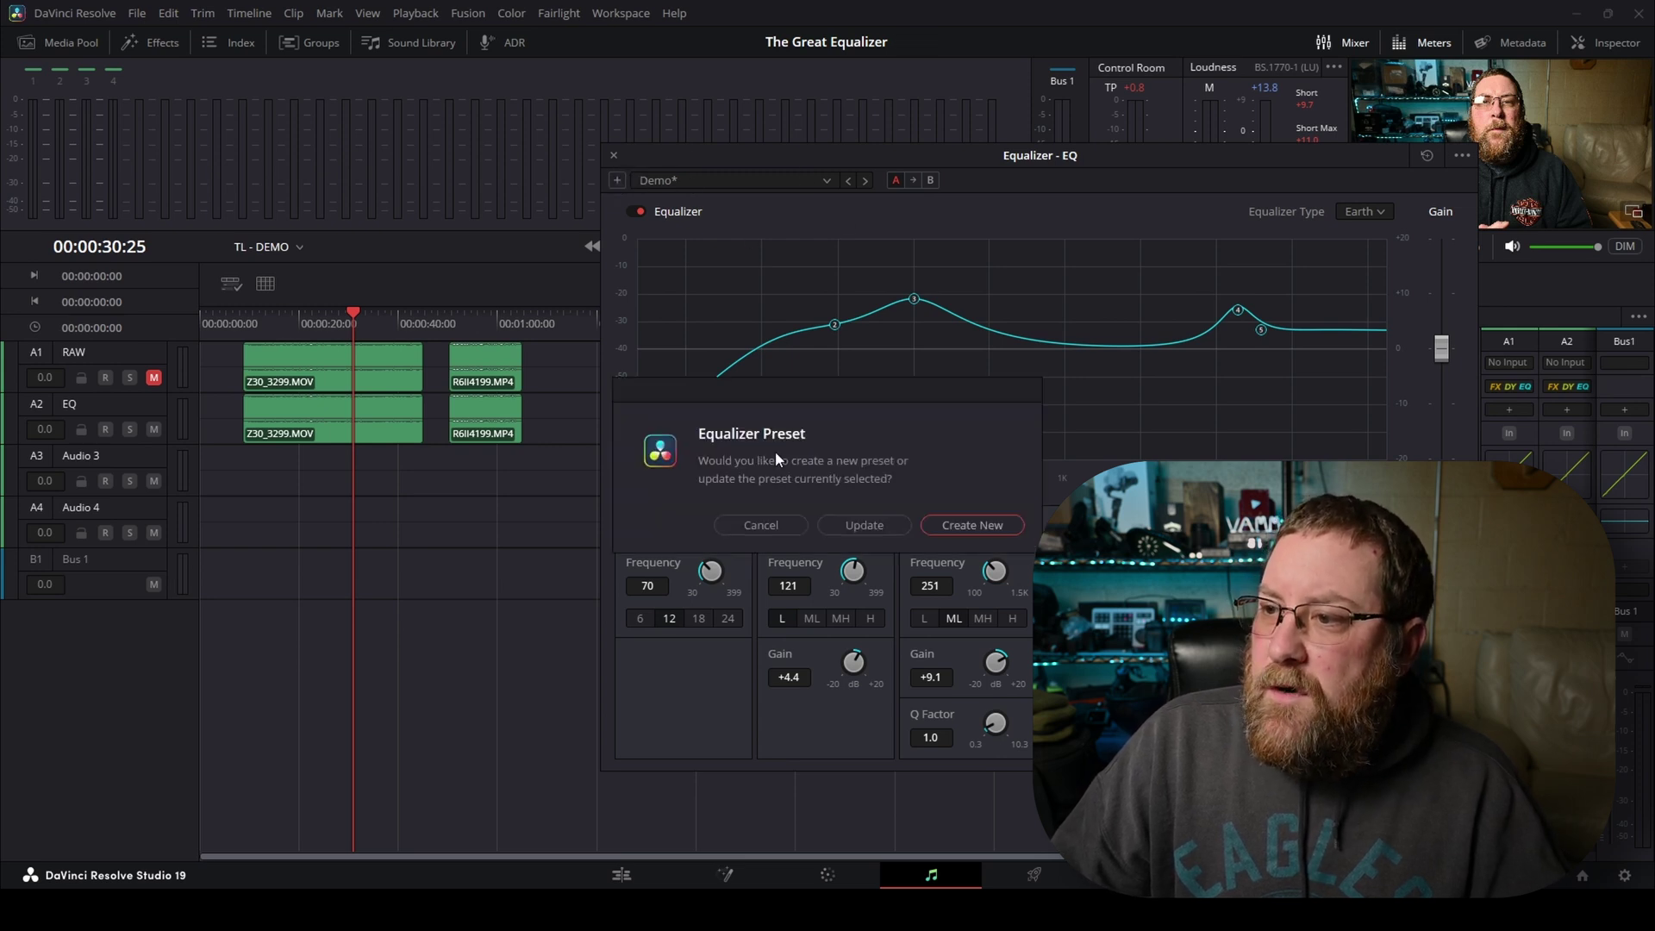
pyautogui.click(767, 527)
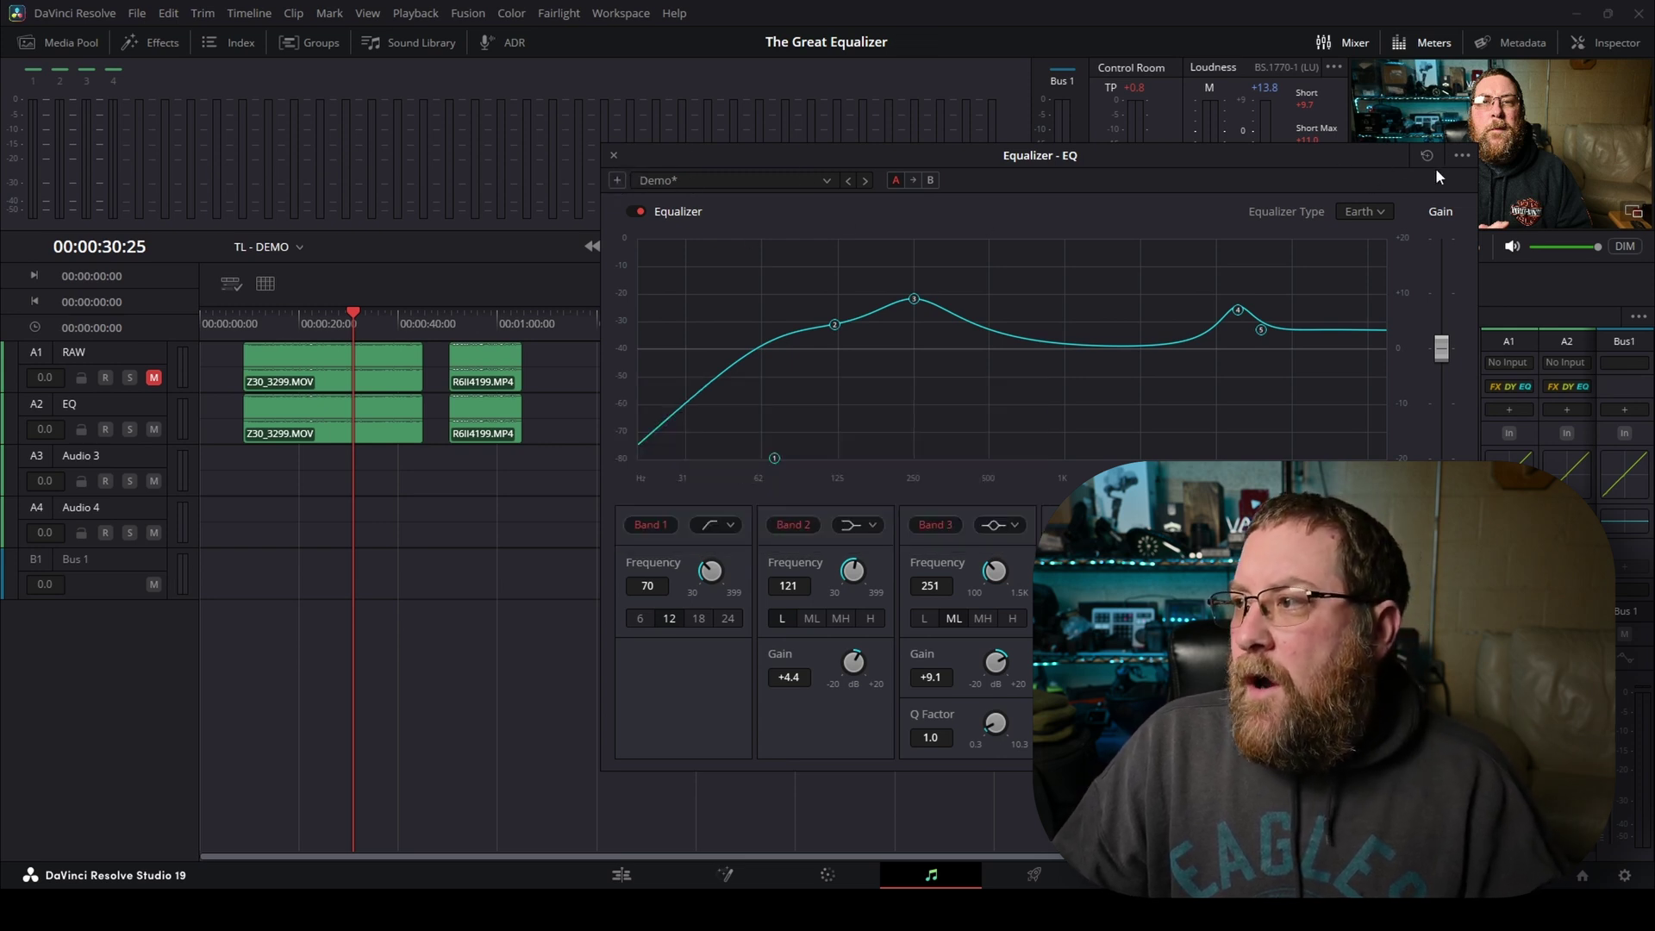
pyautogui.click(613, 155)
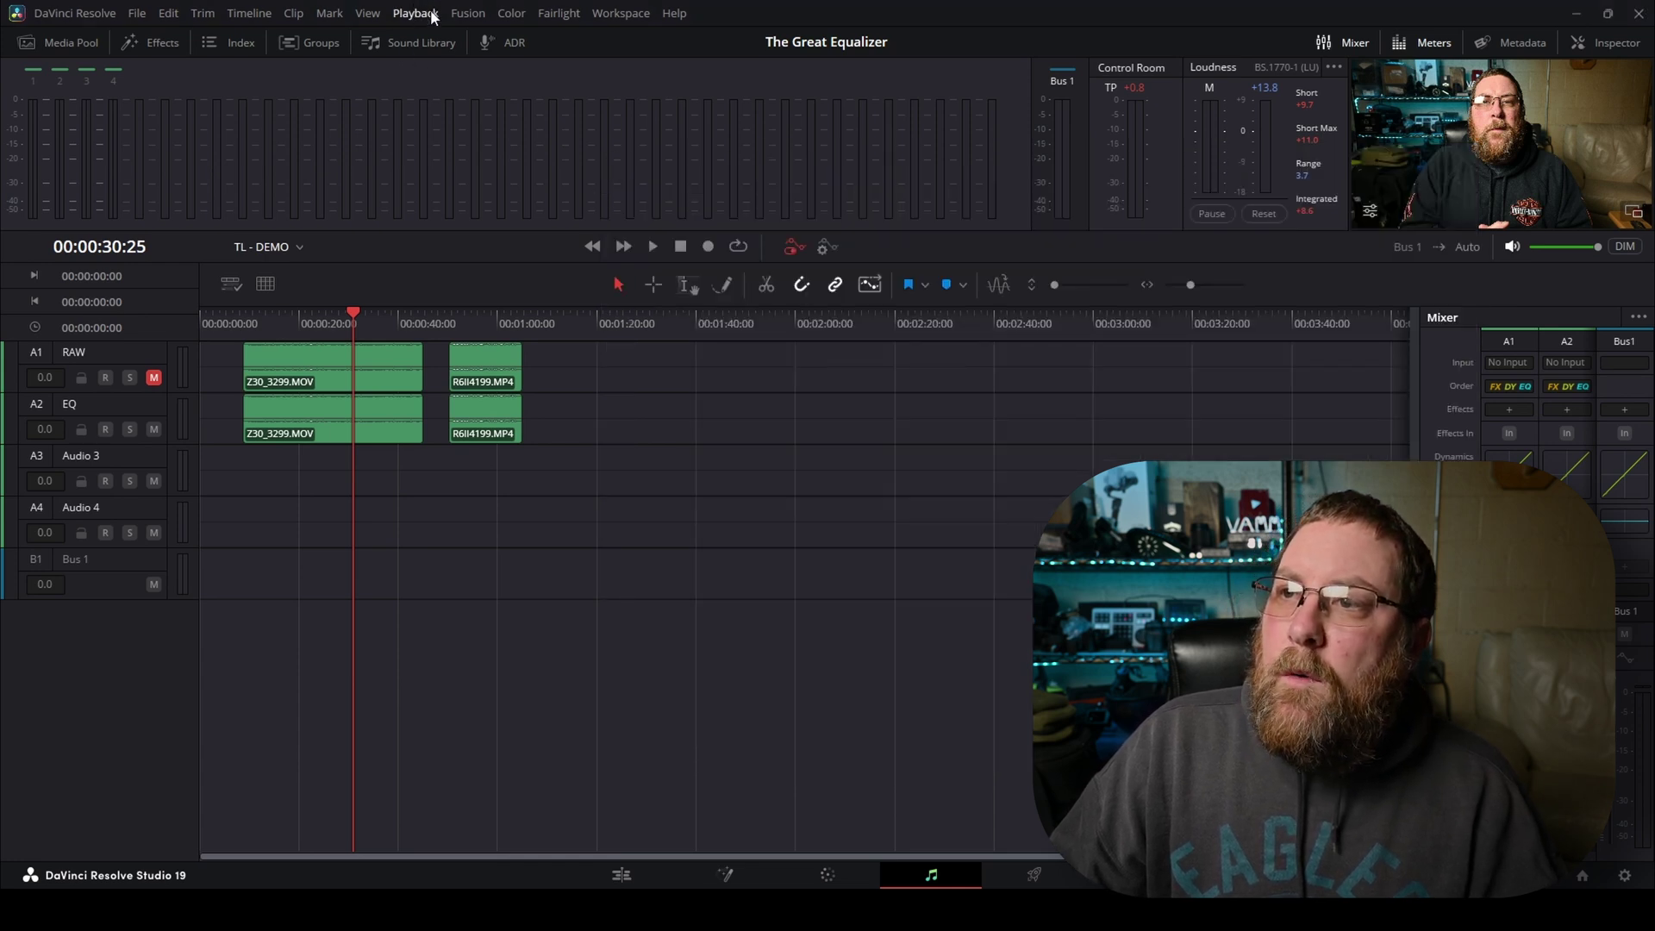
# In Fairlight > Presets Library, filtered to Equalizer Presets, delete the Demo preset and confirm
pyautogui.click(549, 14)
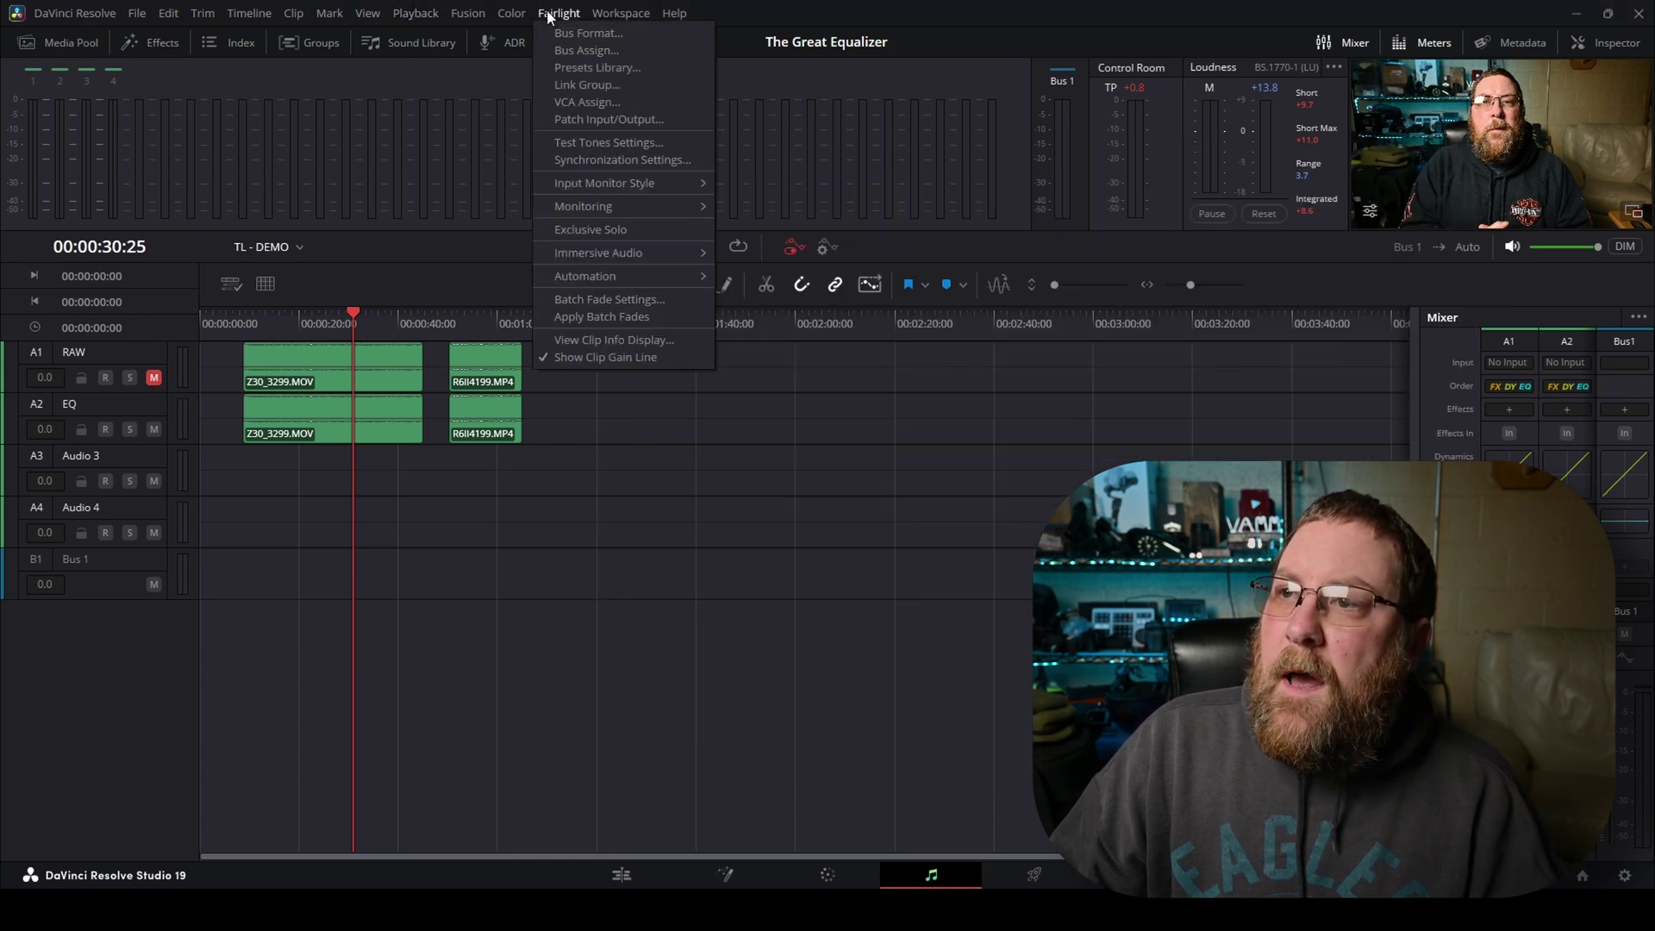
pyautogui.click(593, 68)
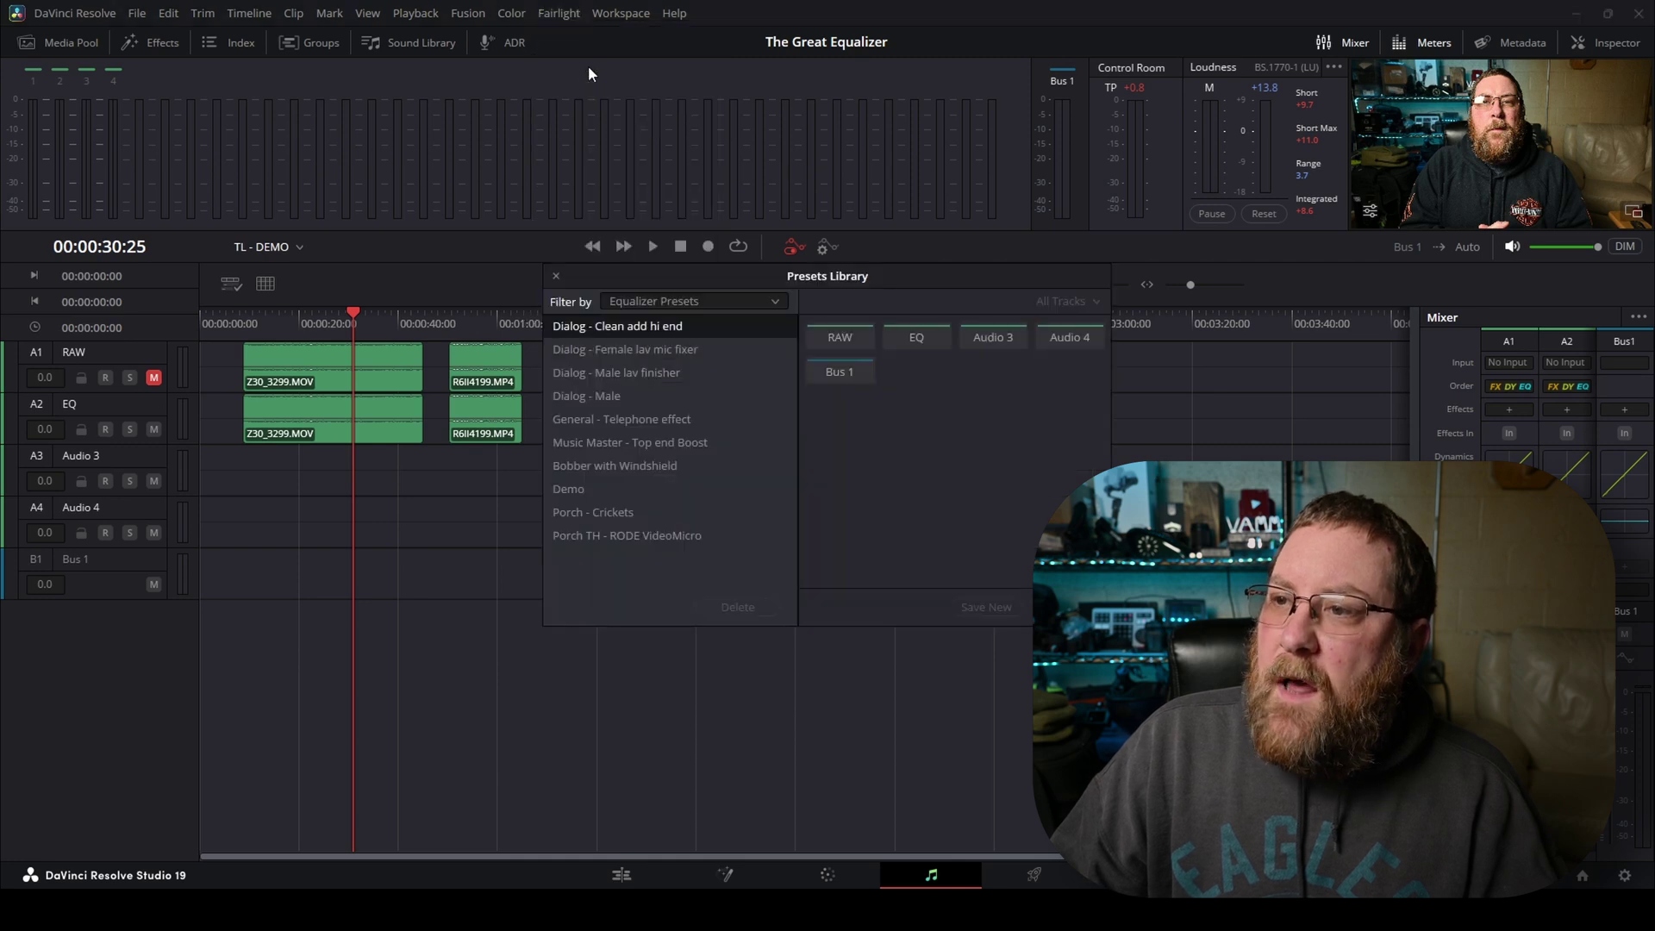
pyautogui.click(654, 302)
pyautogui.click(676, 328)
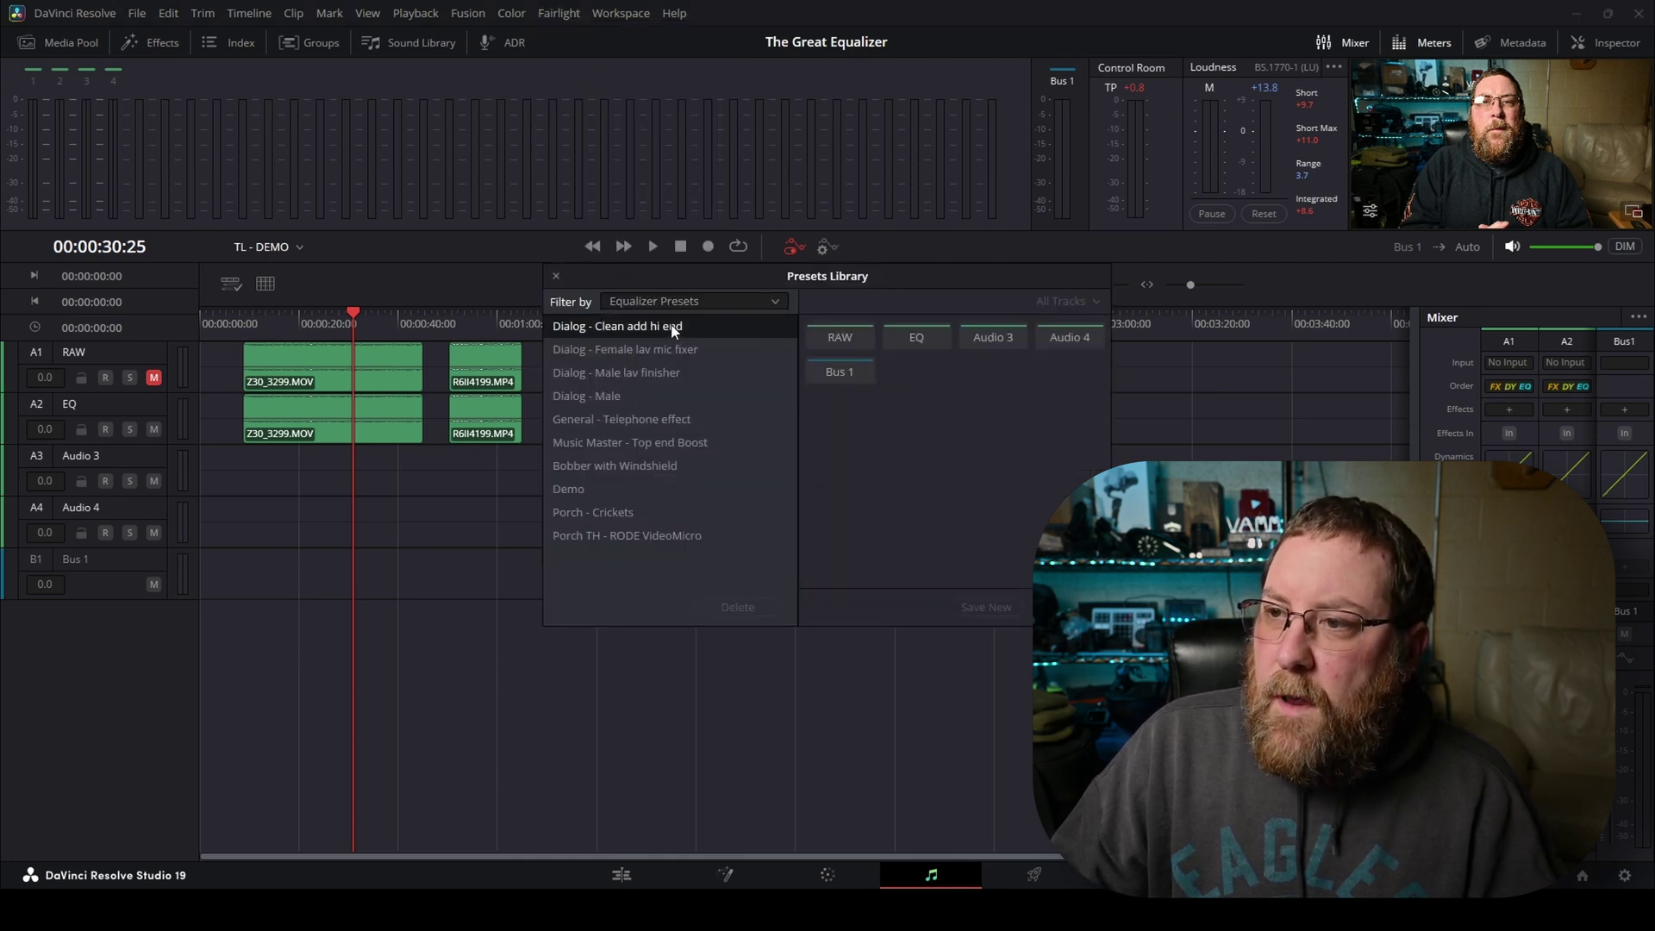
pyautogui.click(567, 490)
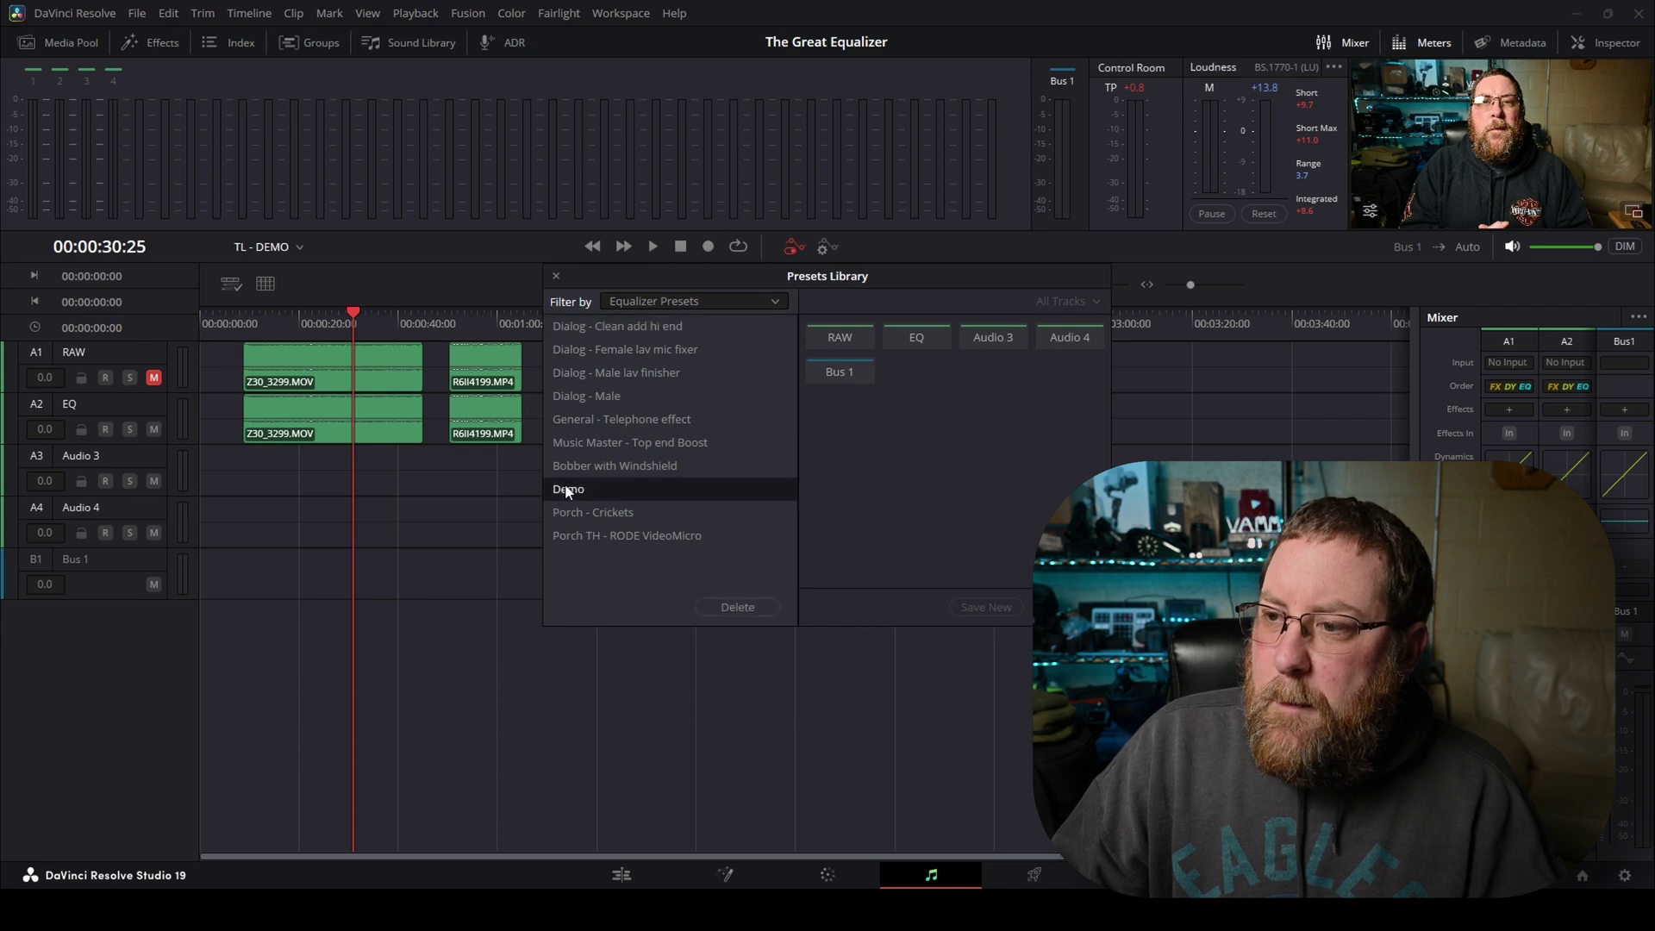
pyautogui.click(724, 608)
pyautogui.click(977, 522)
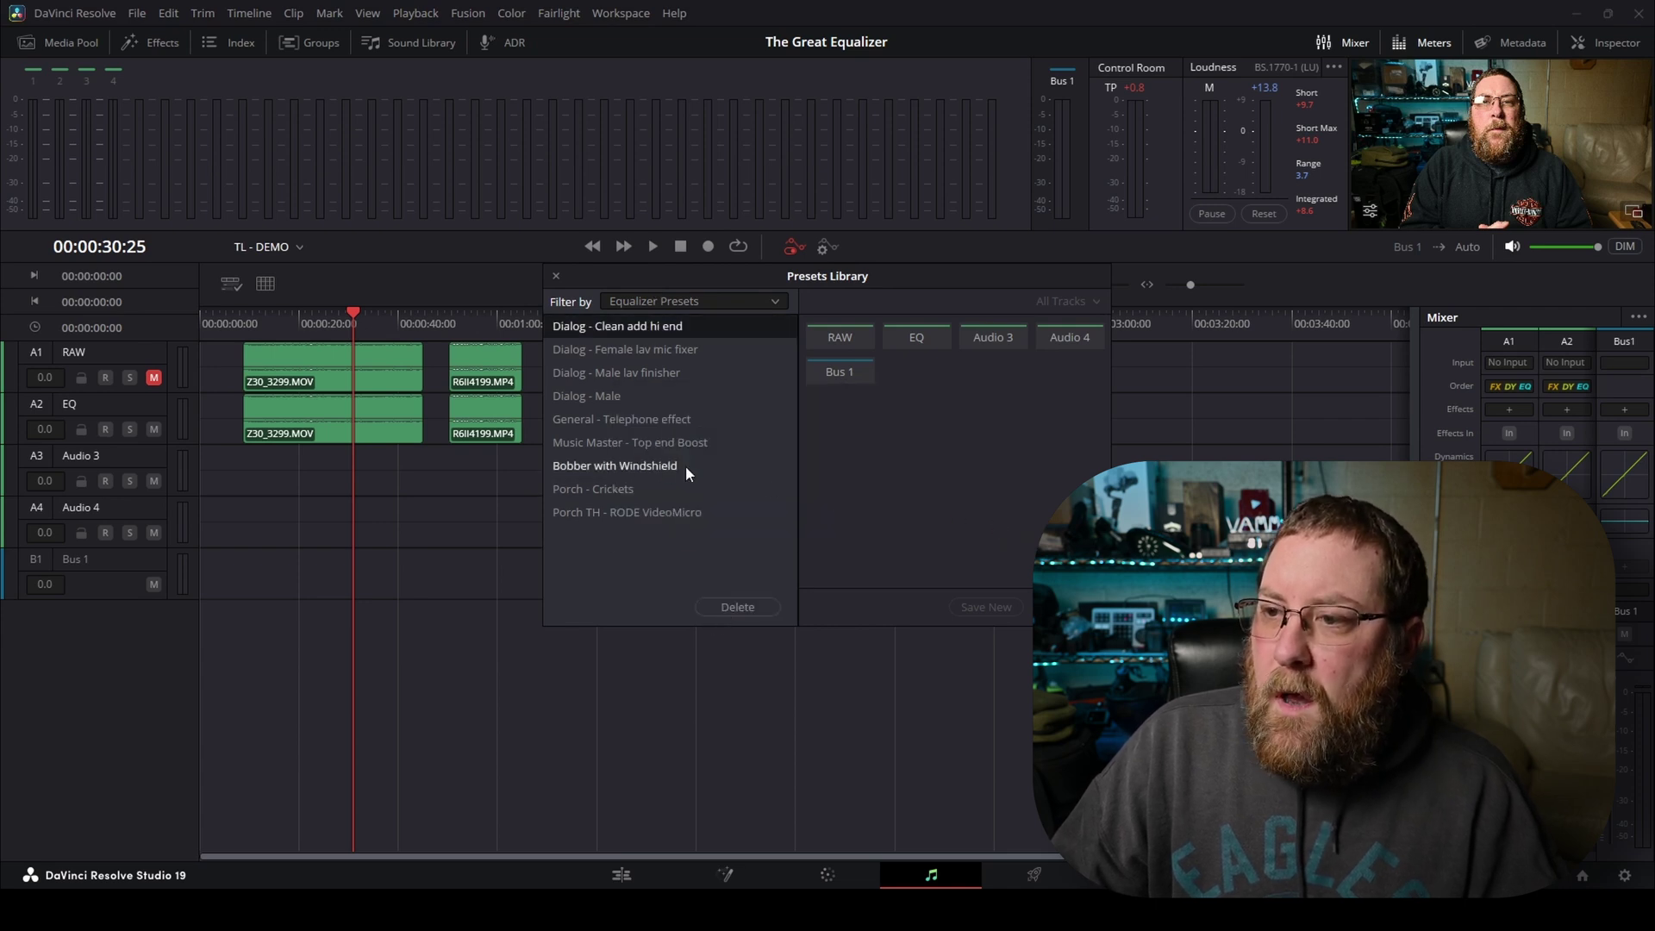